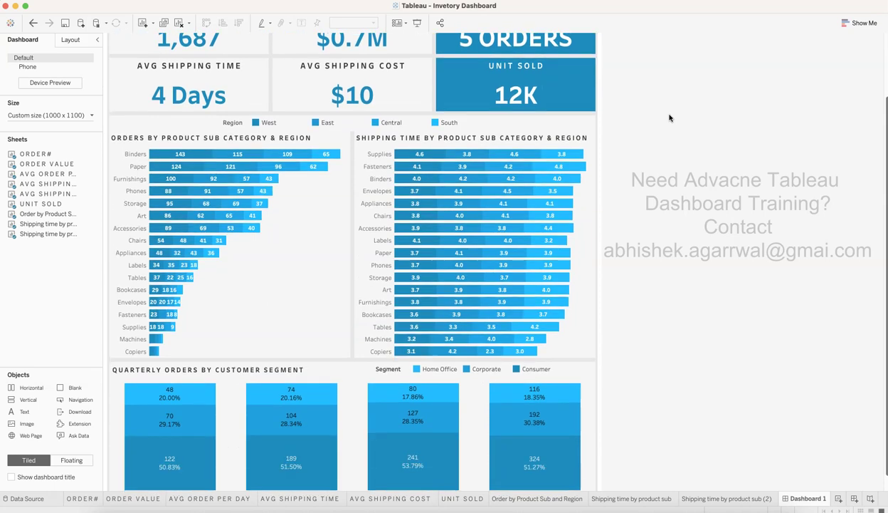
Step: Leave the Tableau Inventory Dashboard for the Inventory Analysis pin in Safari
{"action": "scroll", "coordinate": [669, 117], "scroll_direction": "up", "scroll_amount": 3}
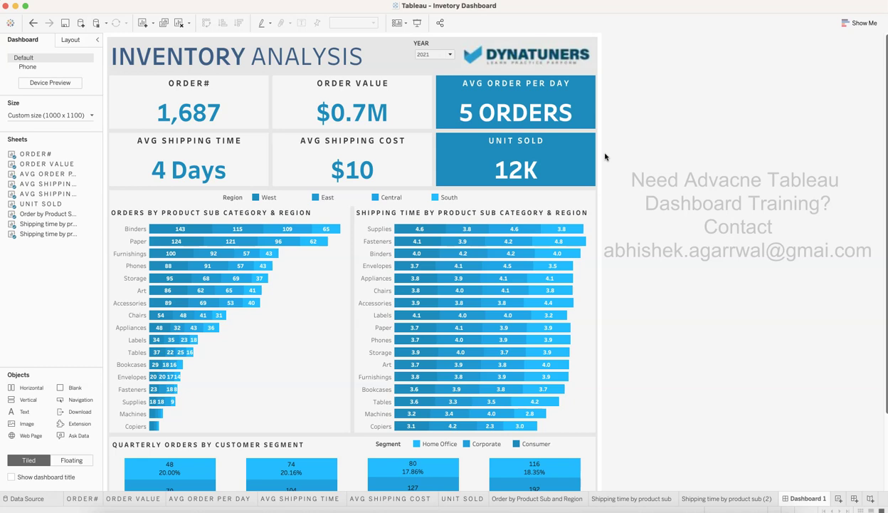
{"action": "key", "text": "super+Tab"}
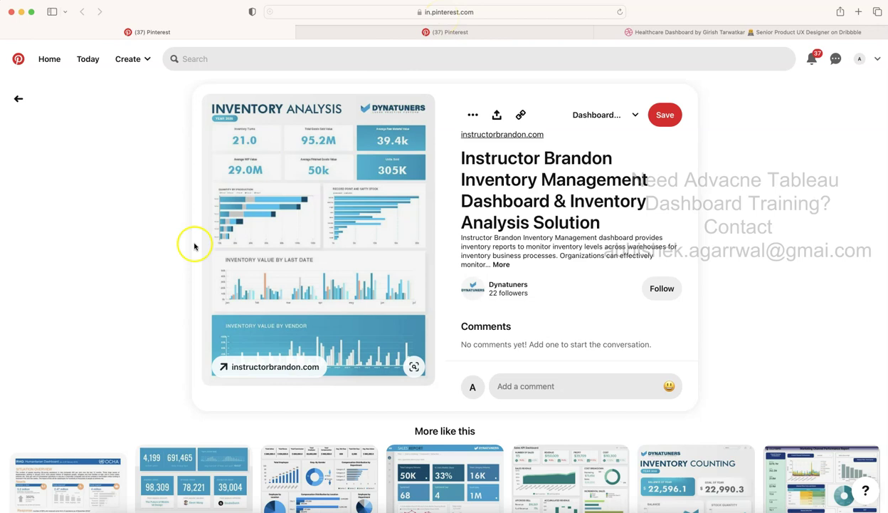
Step: Browse the 'More like this' dashboard pins, then return to the Tableau Inventory Dashboard
{"action": "scroll", "coordinate": [164, 302], "scroll_direction": "down", "scroll_amount": 3}
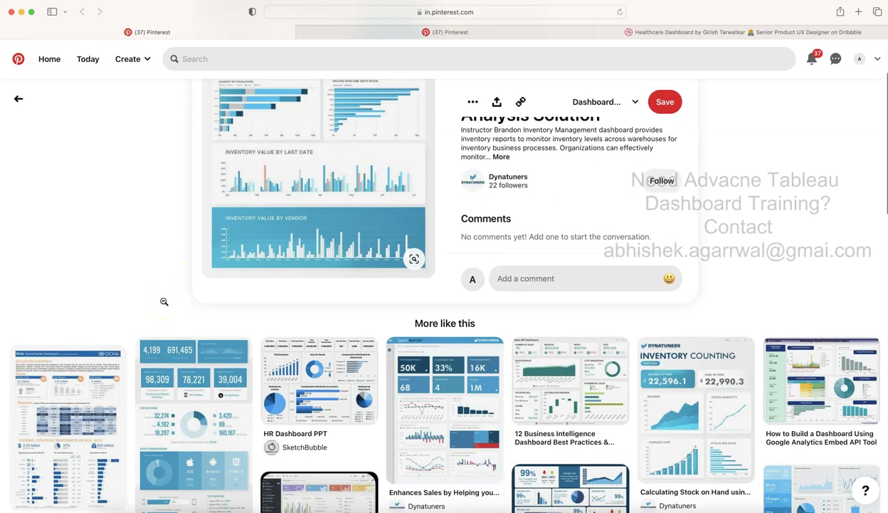
{"action": "scroll", "coordinate": [164, 302], "scroll_direction": "down", "scroll_amount": 5}
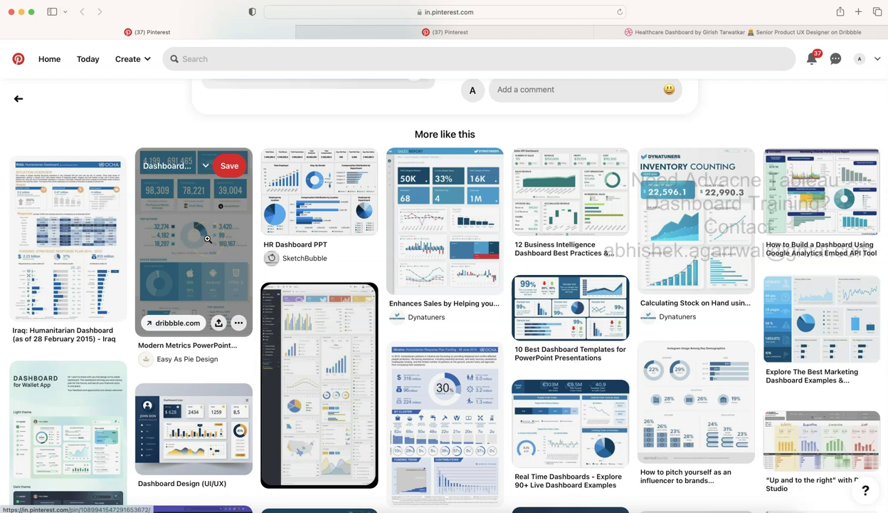
{"action": "left_click", "coordinate": [129, 149]}
{"action": "scroll", "coordinate": [128, 144], "scroll_direction": "down", "scroll_amount": 3}
{"action": "scroll", "coordinate": [129, 143], "scroll_direction": "down", "scroll_amount": 8}
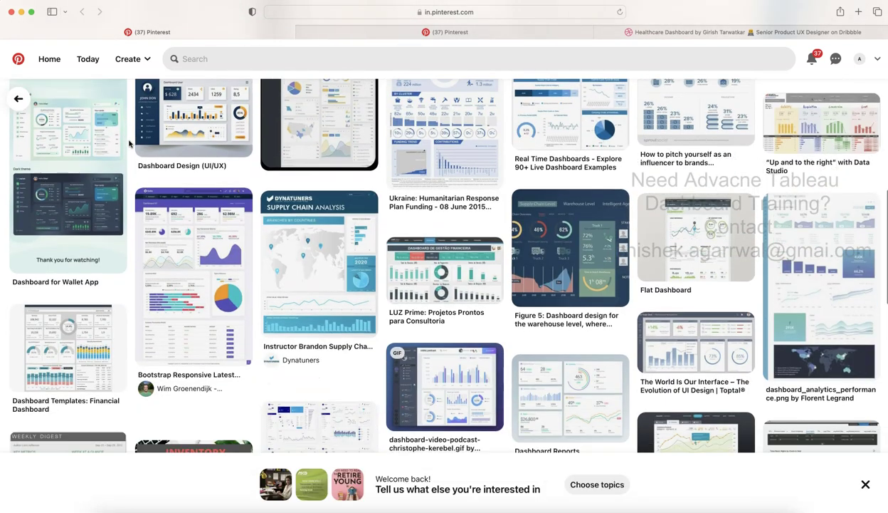
{"action": "scroll", "coordinate": [129, 143], "scroll_direction": "up", "scroll_amount": 10}
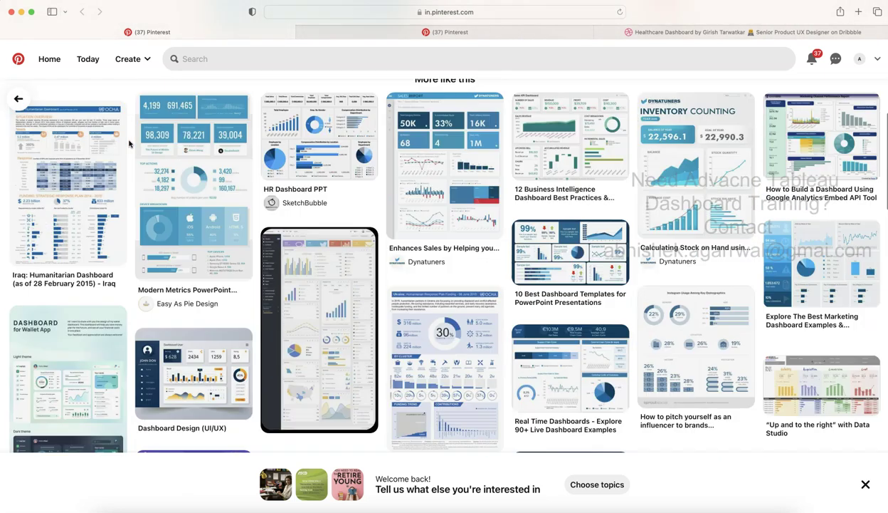
{"action": "scroll", "coordinate": [129, 144], "scroll_direction": "up", "scroll_amount": 3}
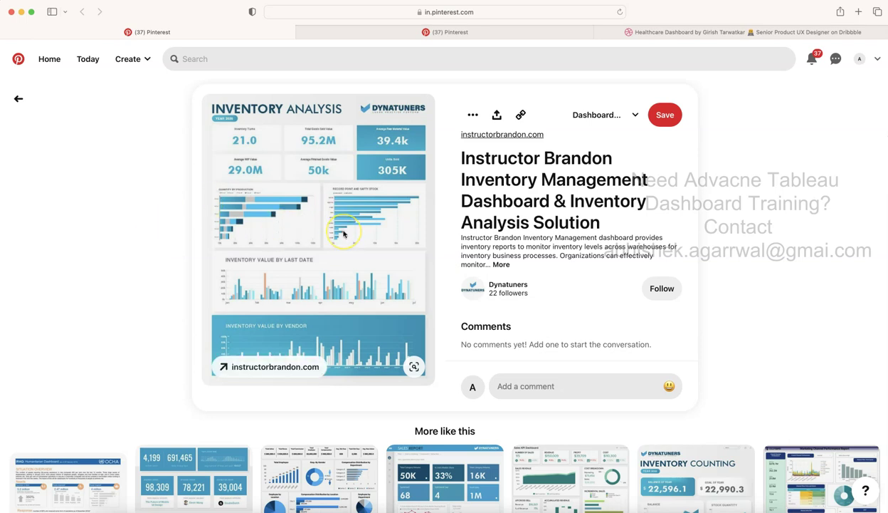
{"action": "key", "text": "super+Tab"}
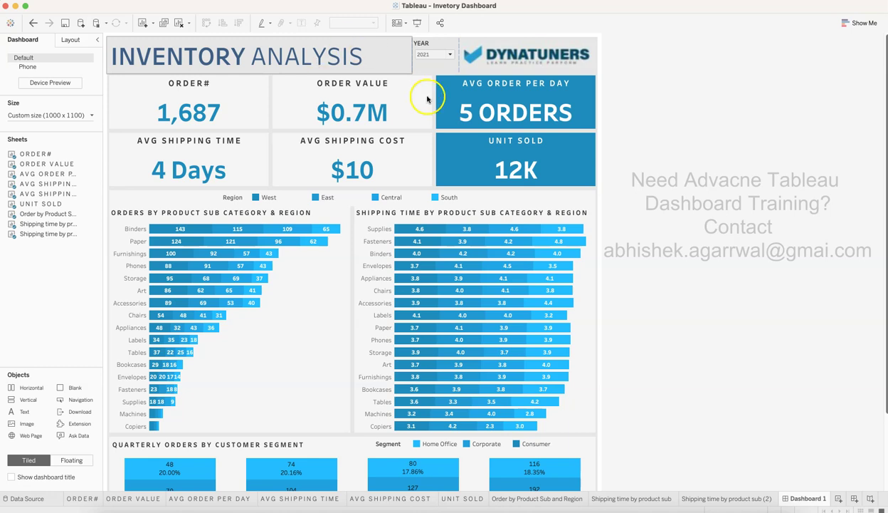
Step: Check the Orders (Count) field on the ORDER# worksheet, then return to the Pinterest pin
{"action": "scroll", "coordinate": [728, 274], "scroll_direction": "down", "scroll_amount": 2}
{"action": "scroll", "coordinate": [729, 274], "scroll_direction": "down", "scroll_amount": 3}
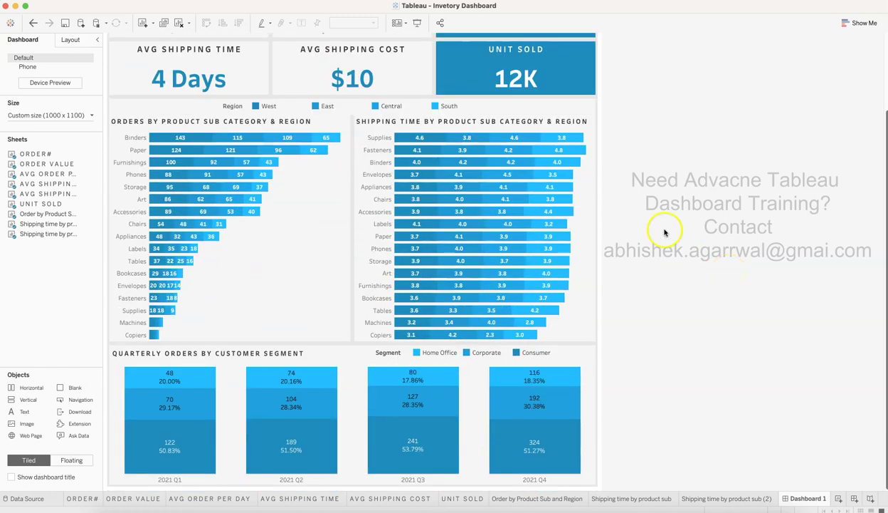
{"action": "scroll", "coordinate": [623, 343], "scroll_direction": "up", "scroll_amount": 5}
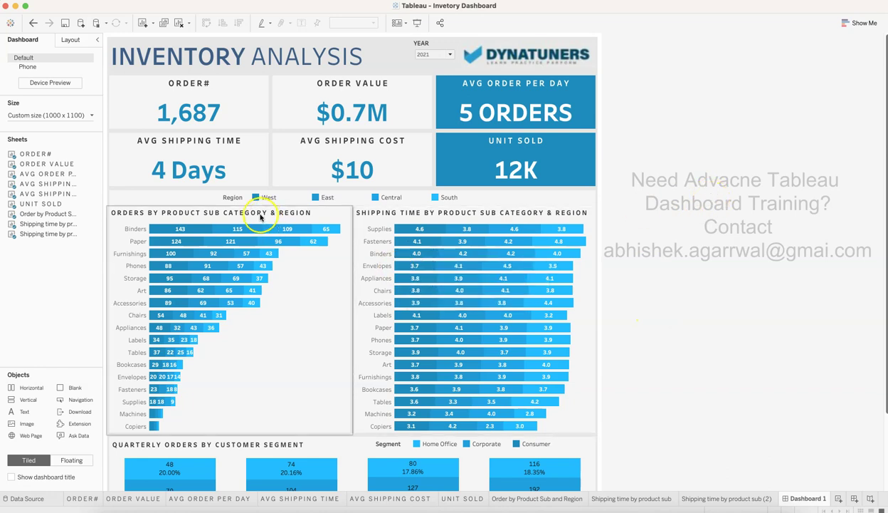
{"action": "mouse_move", "coordinate": [259, 118]}
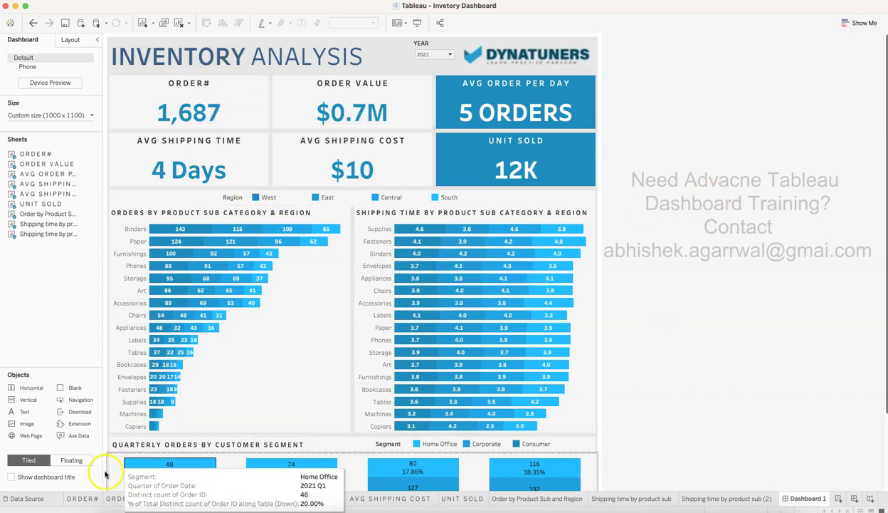
{"action": "left_click", "coordinate": [86, 498]}
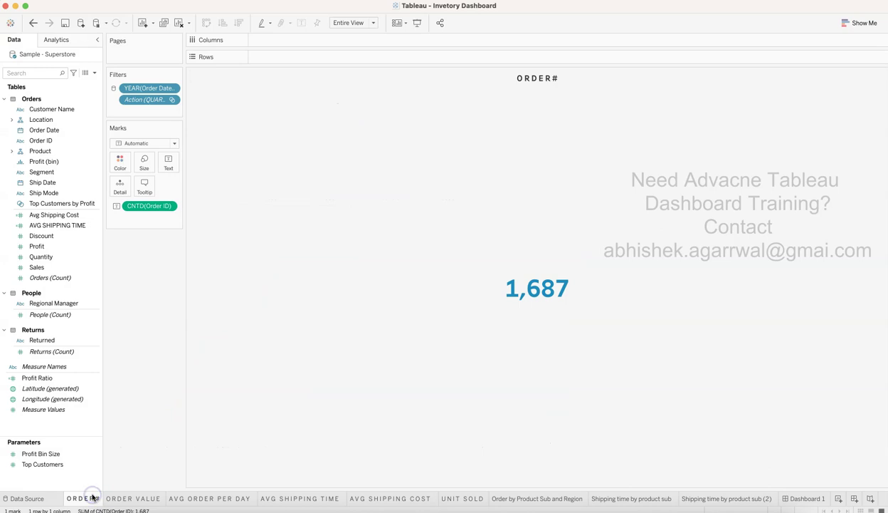
{"action": "left_click", "coordinate": [98, 279]}
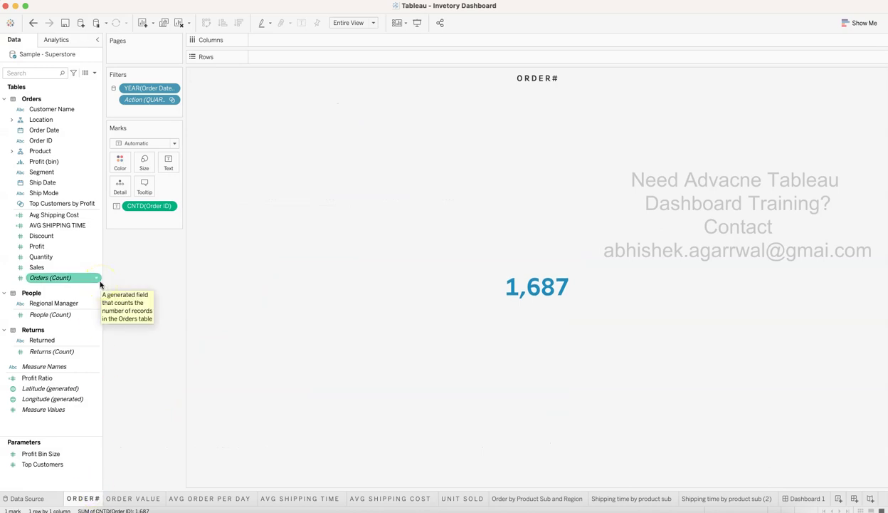
{"action": "left_click", "coordinate": [144, 257]}
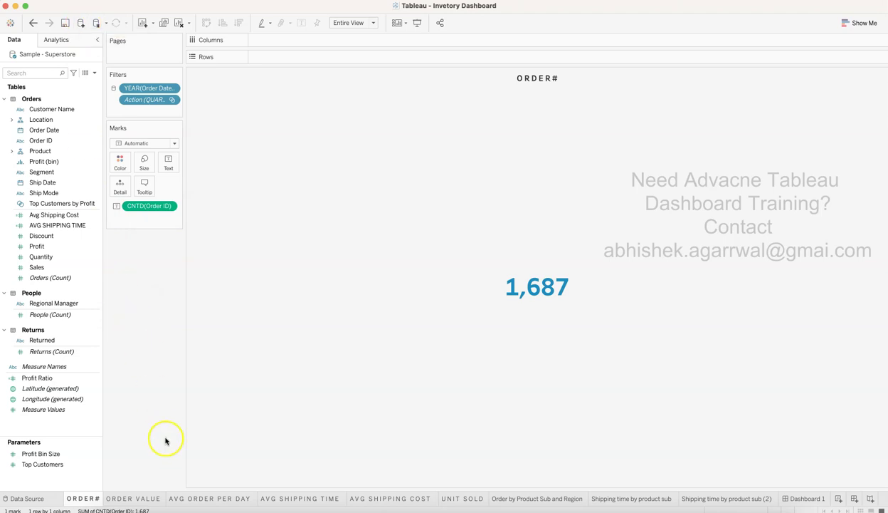
{"action": "left_click", "coordinate": [166, 510]}
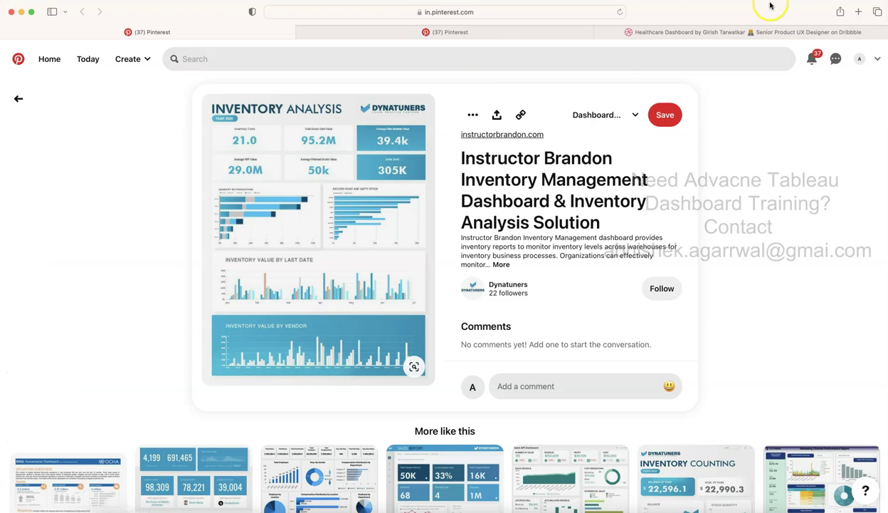
Step: Load Google Drive in a new browser tab and locate the Datasets folder
{"action": "left_click", "coordinate": [857, 12]}
{"action": "type", "text": "drive.google.com"}
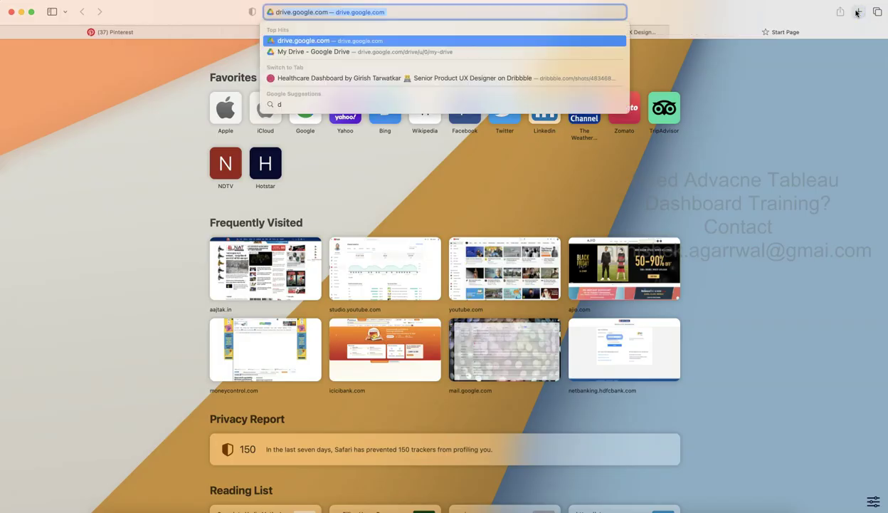
{"action": "key", "text": "Return"}
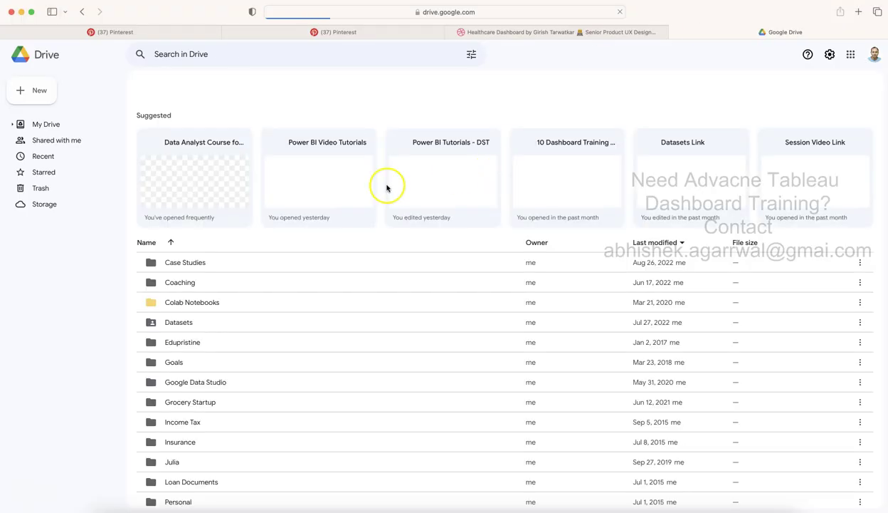
{"action": "left_click", "coordinate": [175, 327]}
{"action": "left_click", "coordinate": [182, 326]}
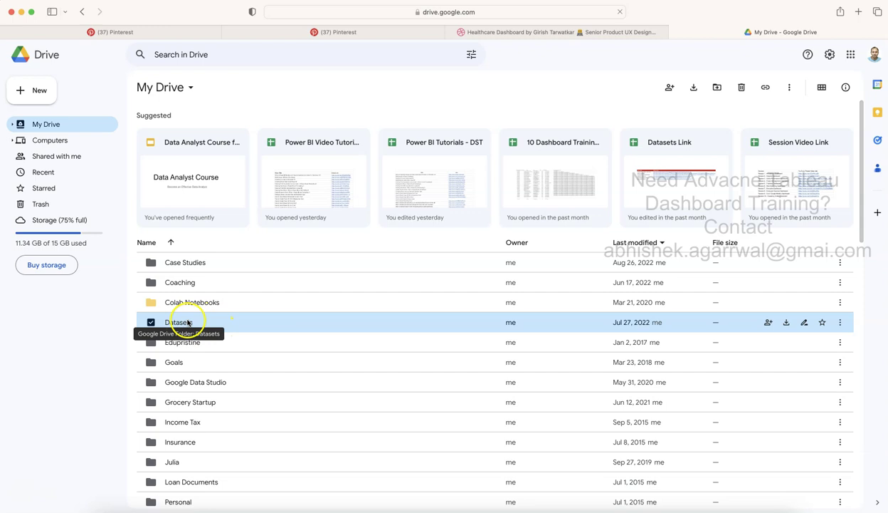
{"action": "left_click", "coordinate": [179, 324]}
{"action": "left_click", "coordinate": [179, 326]}
{"action": "left_click", "coordinate": [148, 327]}
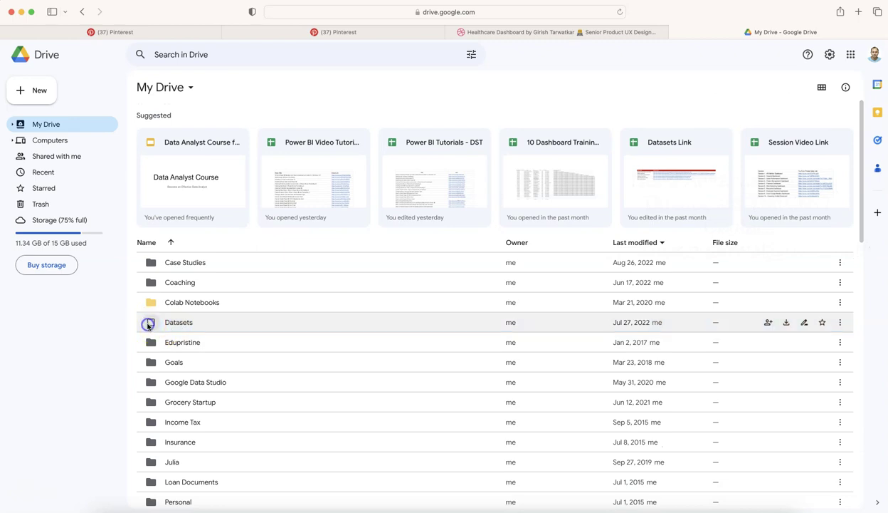
Step: Open the Datasets folder and scroll through its dataset files
{"action": "double_click", "coordinate": [180, 325]}
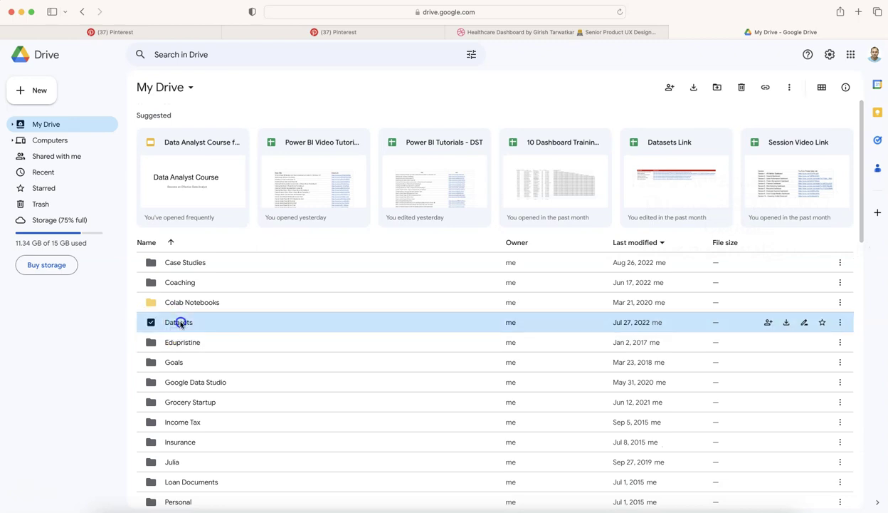
{"action": "left_click", "coordinate": [181, 324]}
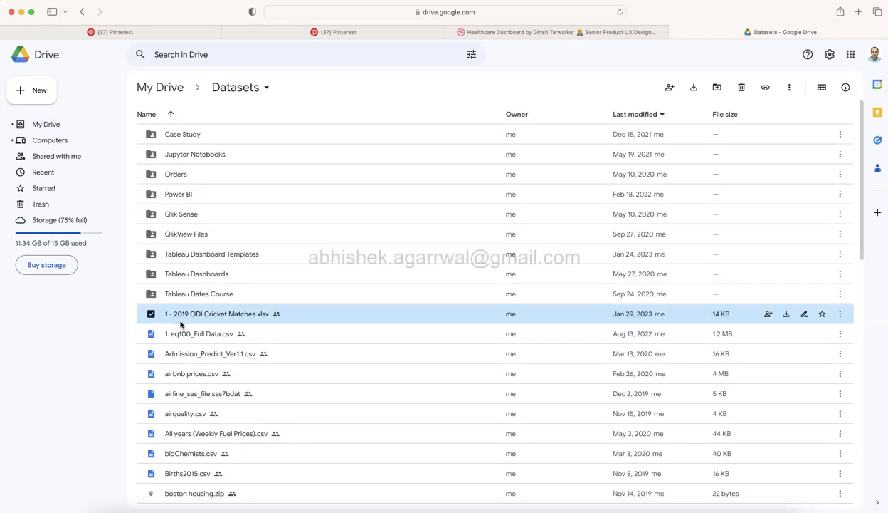
{"action": "left_click", "coordinate": [151, 314]}
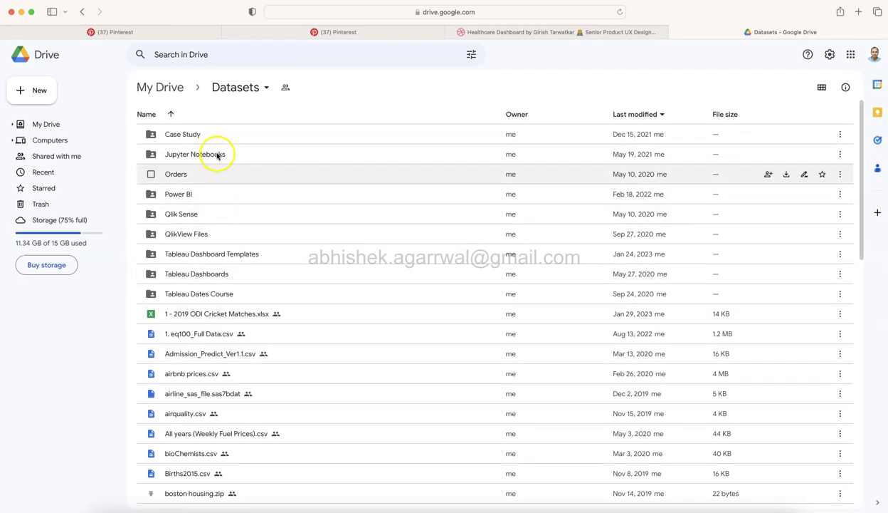
{"action": "scroll", "coordinate": [217, 200], "scroll_direction": "down", "scroll_amount": 3}
{"action": "scroll", "coordinate": [218, 200], "scroll_direction": "down", "scroll_amount": 5}
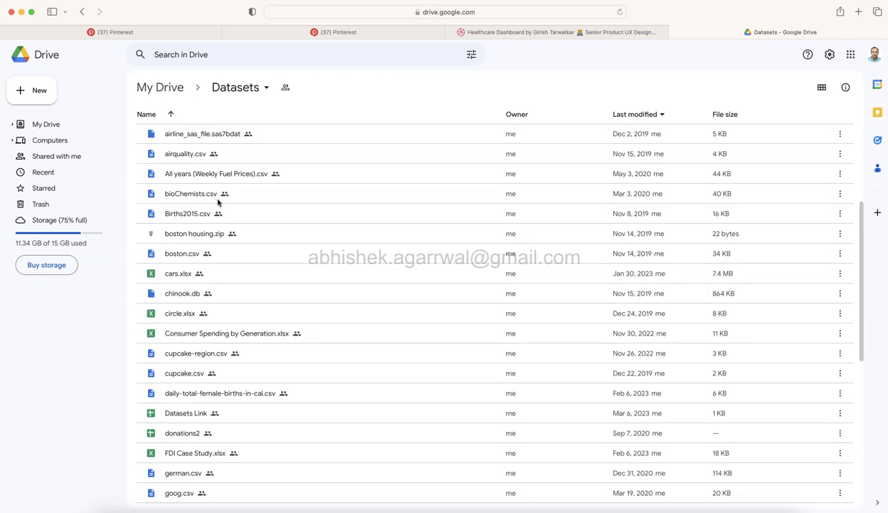
{"action": "scroll", "coordinate": [225, 341], "scroll_direction": "down", "scroll_amount": 4}
{"action": "scroll", "coordinate": [224, 345], "scroll_direction": "down", "scroll_amount": 4}
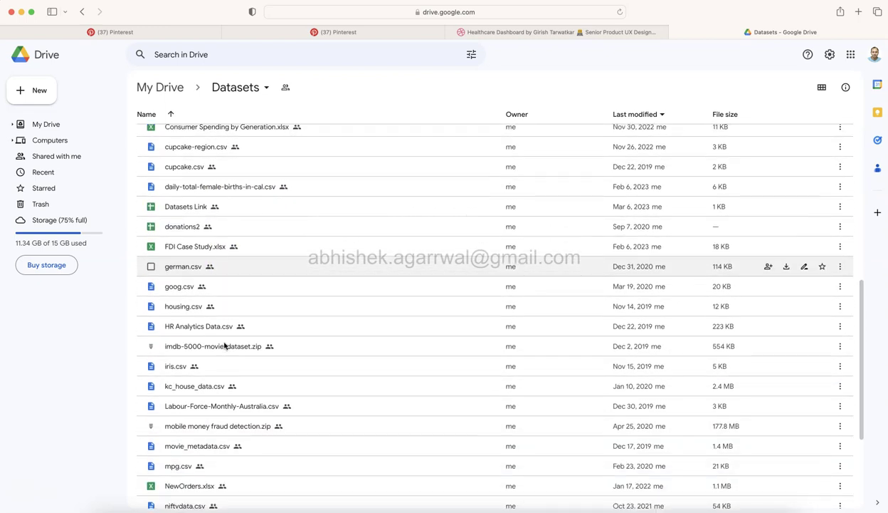
{"action": "scroll", "coordinate": [224, 346], "scroll_direction": "down", "scroll_amount": 7}
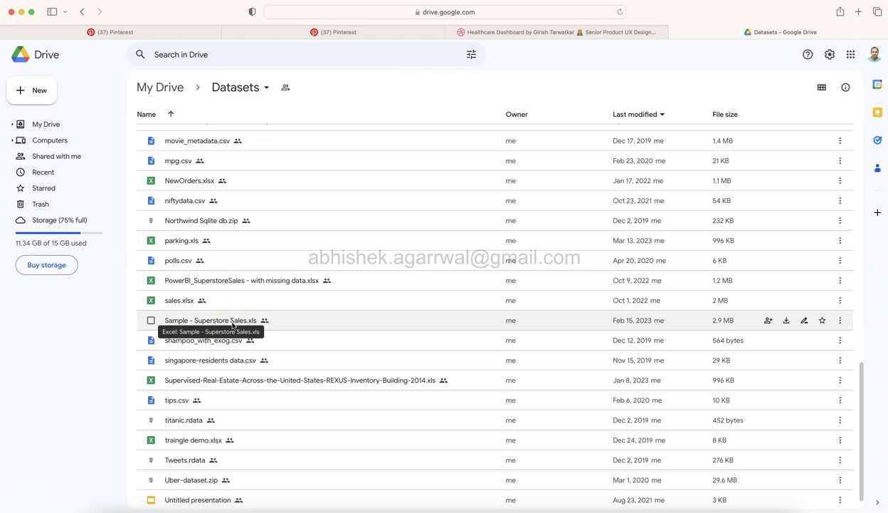
{"action": "scroll", "coordinate": [232, 326], "scroll_direction": "up", "scroll_amount": 20}
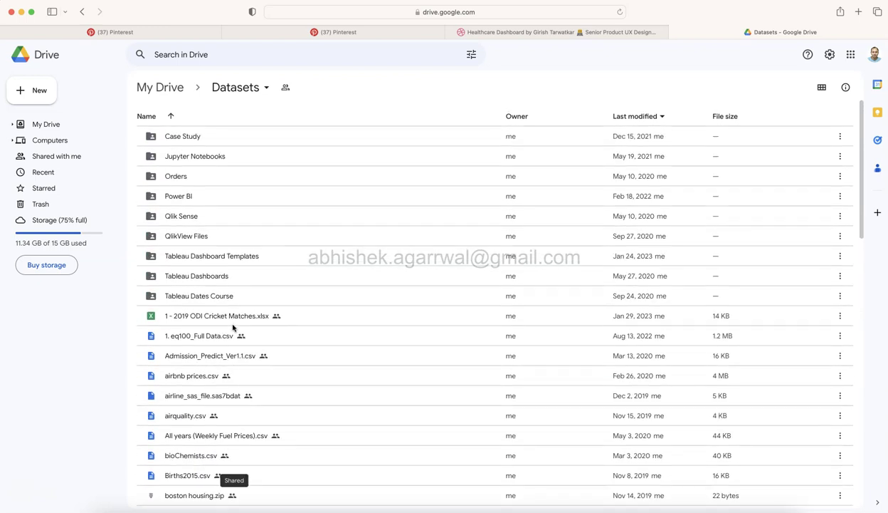
Step: Look at Dashboard 1 and the ORDER# sheet, then return to the Google Drive Datasets folder
{"action": "key", "text": "super+Tab"}
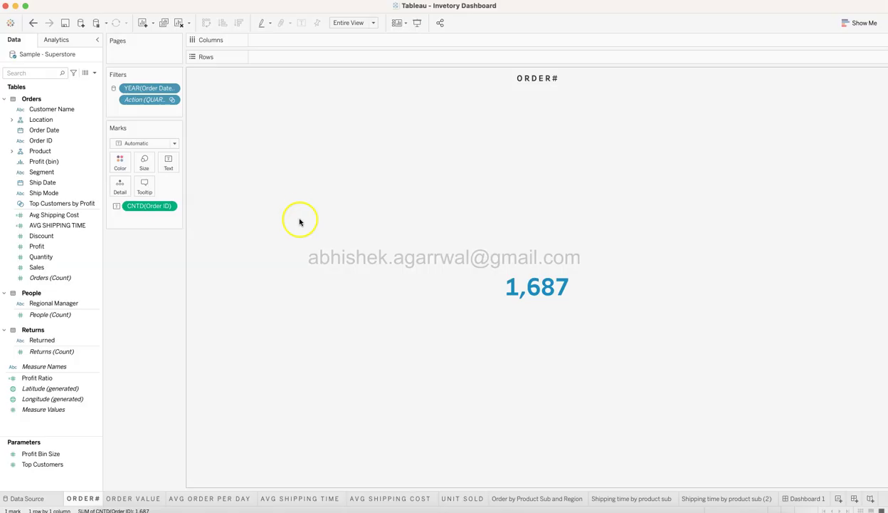
{"action": "left_click", "coordinate": [798, 500]}
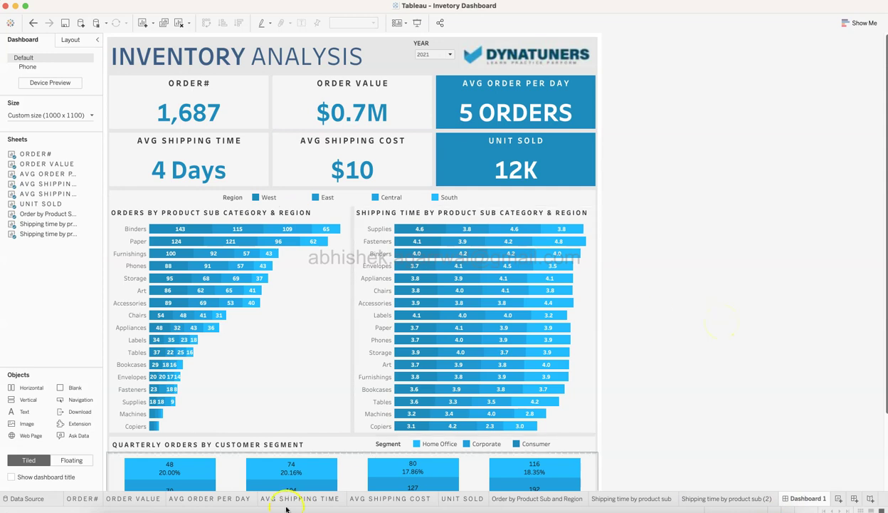
{"action": "left_click", "coordinate": [84, 499]}
{"action": "left_click", "coordinate": [459, 397]}
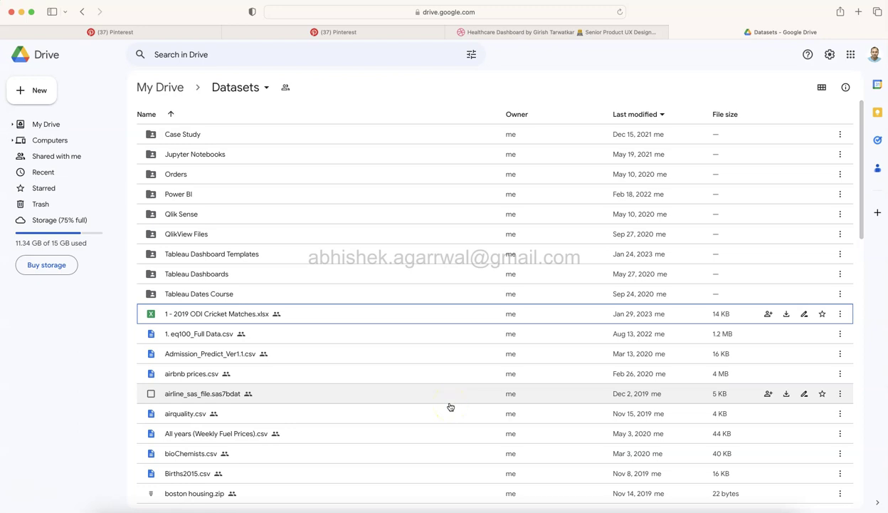
Step: Open the Tableau Dashboard Templates folder inside Datasets, then go back to Tableau
{"action": "left_click", "coordinate": [252, 294]}
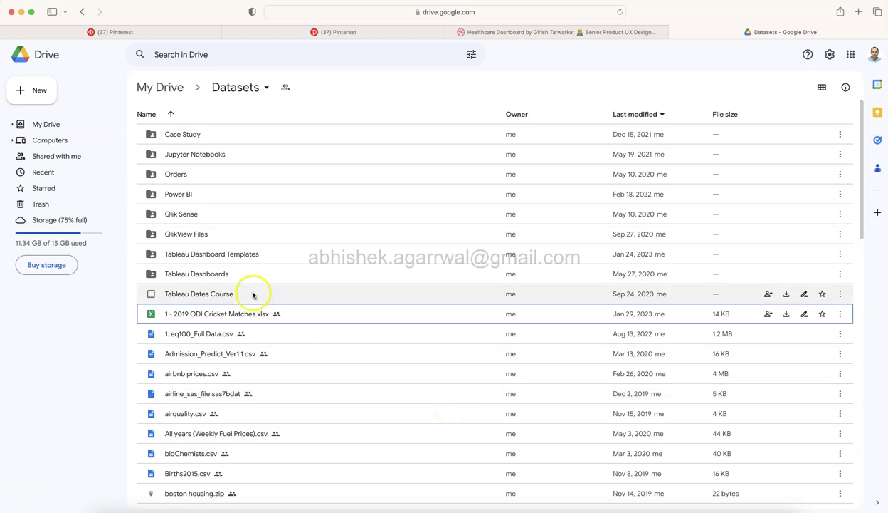
{"action": "double_click", "coordinate": [259, 255]}
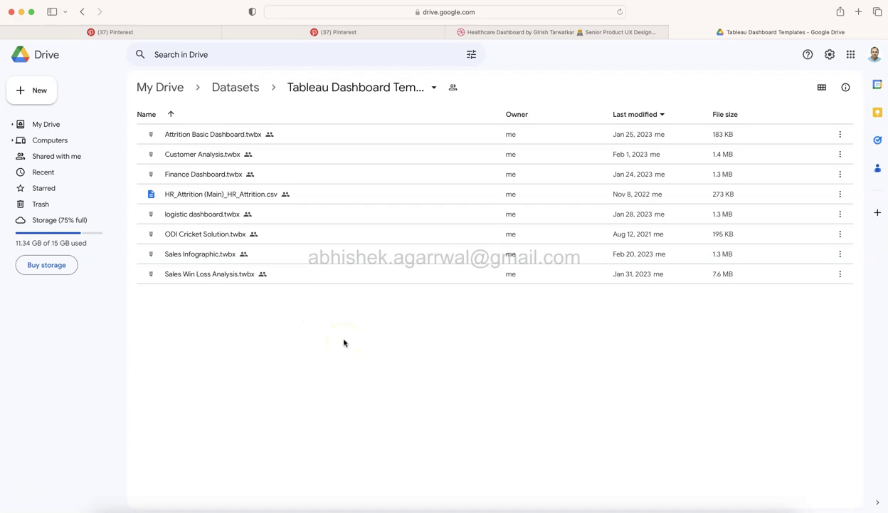
{"action": "key", "text": "super+Tab"}
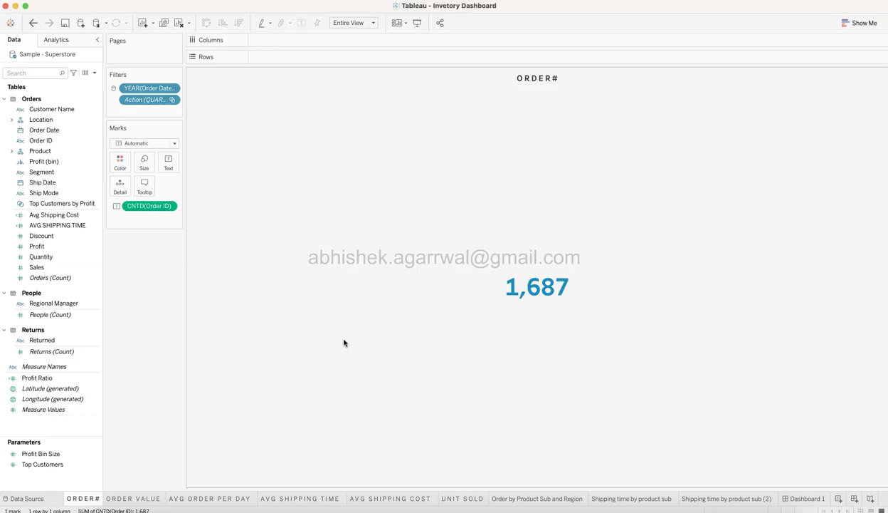
Step: On Dashboard 1, inspect the ORDER#, ORDER VALUE and AVG ORDER PER DAY tiles
{"action": "left_click", "coordinate": [797, 500]}
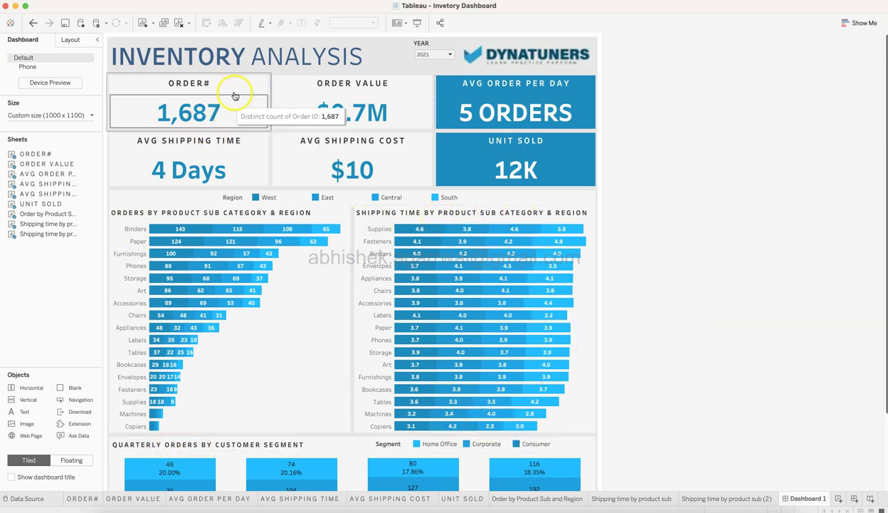
{"action": "left_click", "coordinate": [193, 86]}
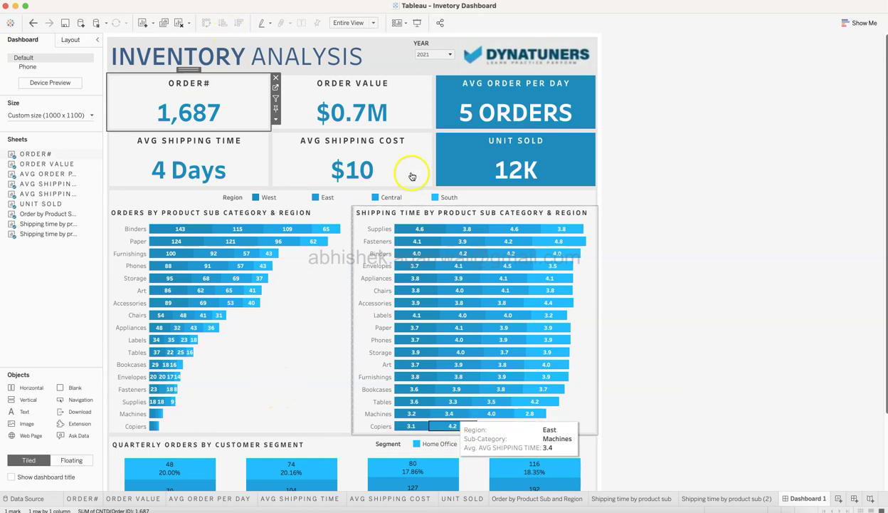
{"action": "left_click", "coordinate": [389, 87]}
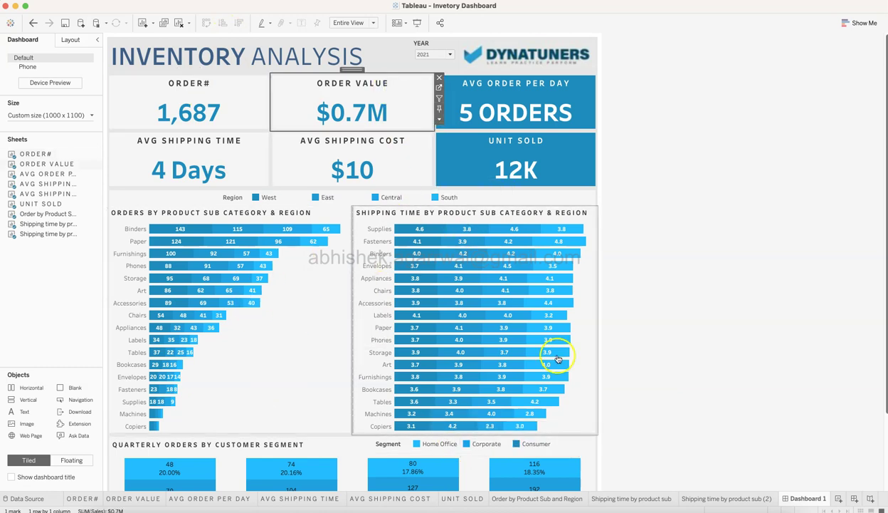
{"action": "mouse_move", "coordinate": [403, 351]}
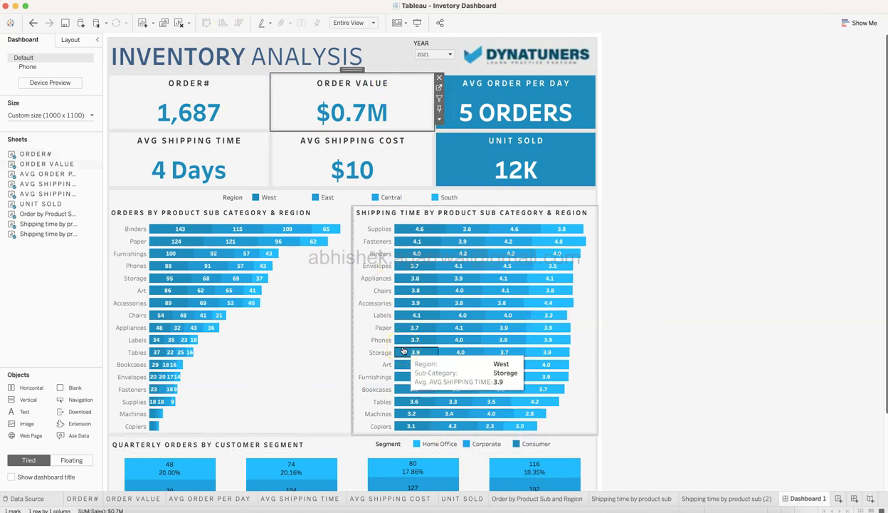
{"action": "left_click", "coordinate": [535, 83]}
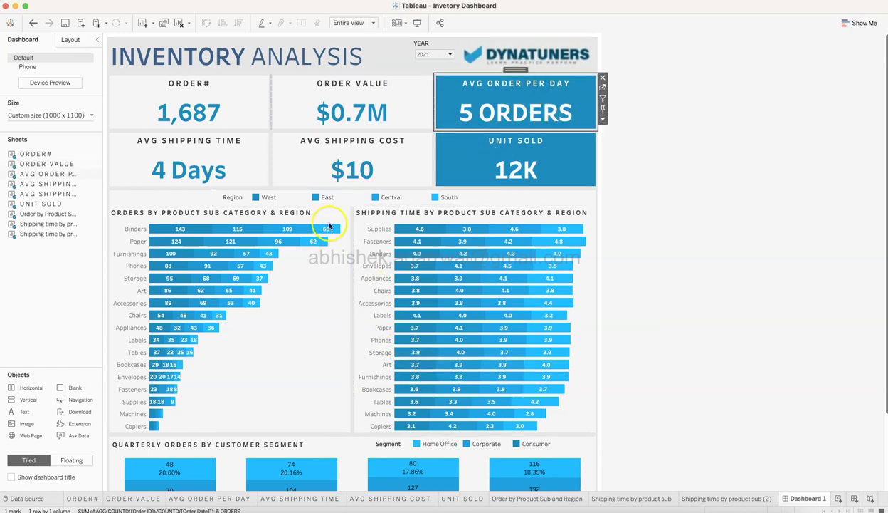
{"action": "mouse_move", "coordinate": [502, 422]}
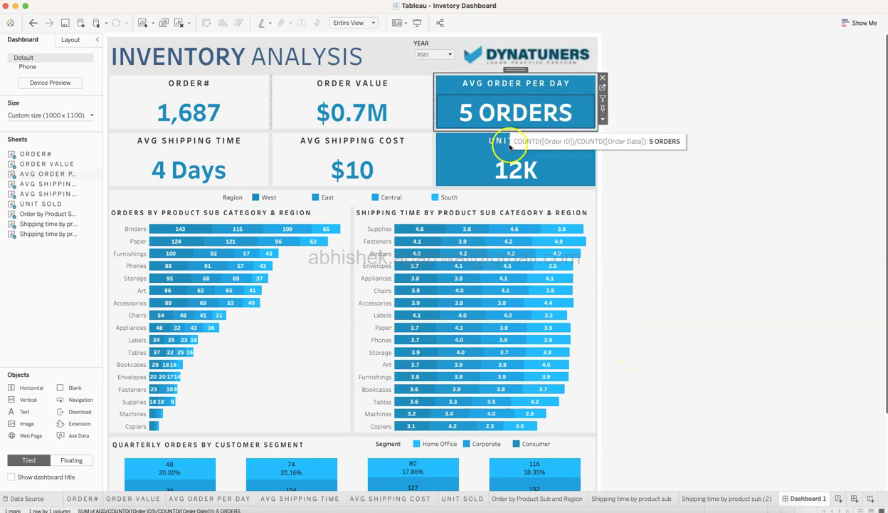
{"action": "mouse_move", "coordinate": [326, 159]}
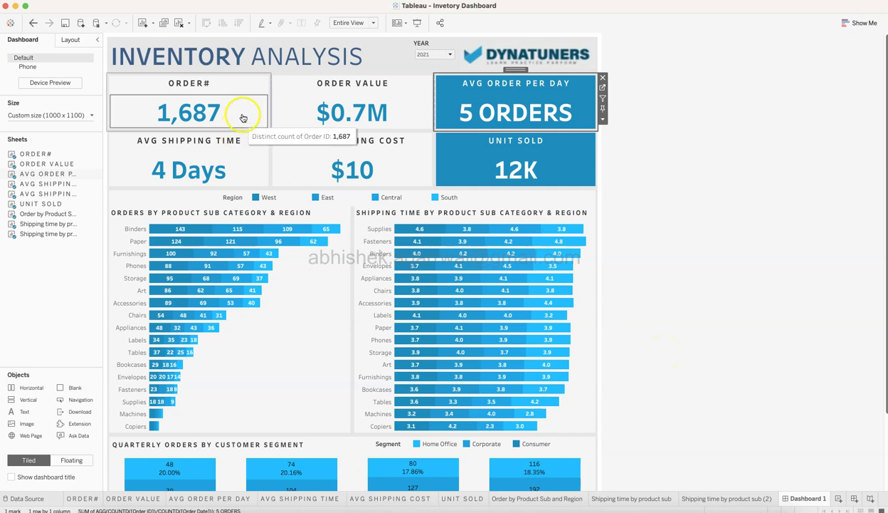
Step: Select the container holding the ORDER# tile, then clear the dashboard selection
{"action": "left_click", "coordinate": [247, 90]}
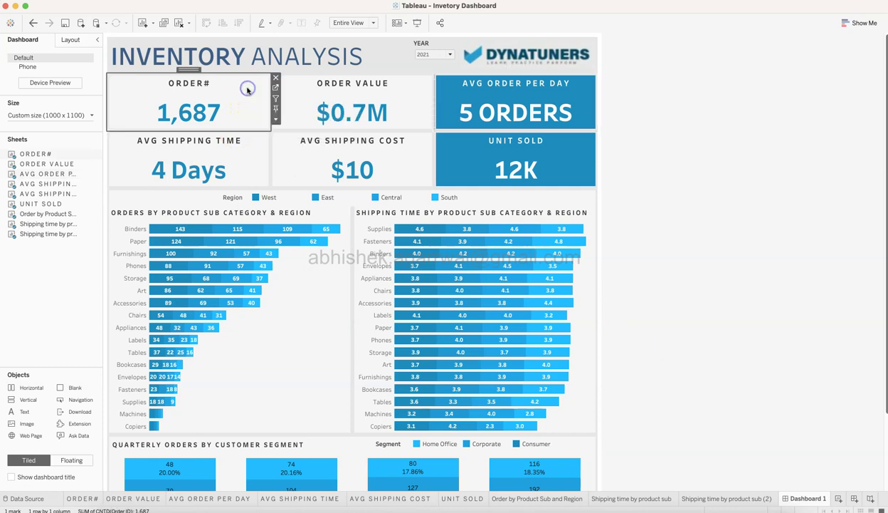
{"action": "left_click", "coordinate": [226, 118]}
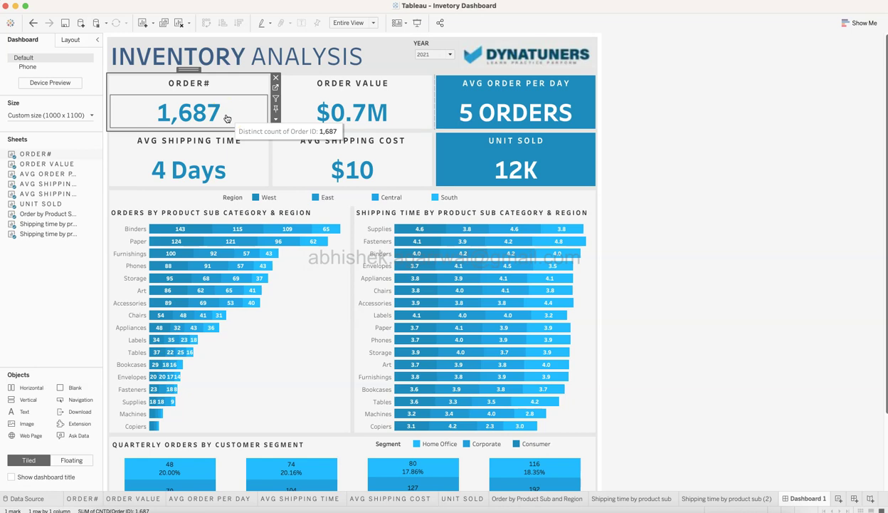
{"action": "double_click", "coordinate": [234, 90]}
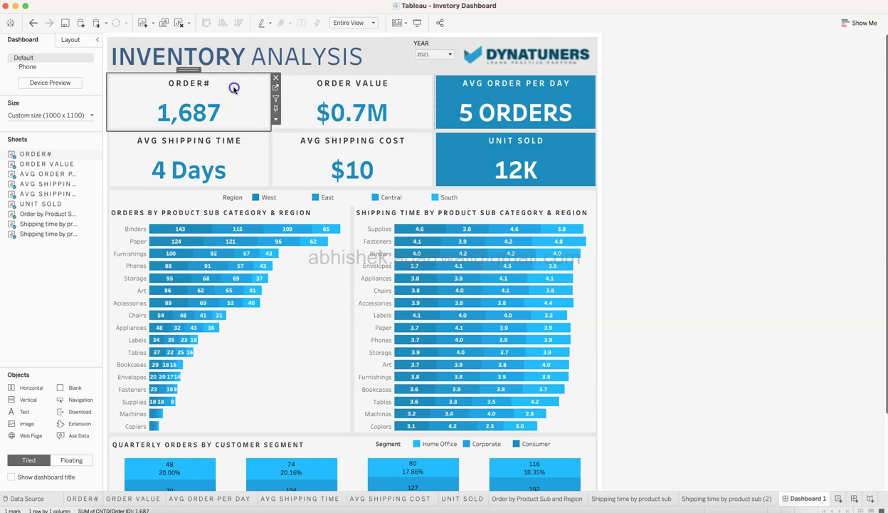
{"action": "left_click", "coordinate": [734, 190]}
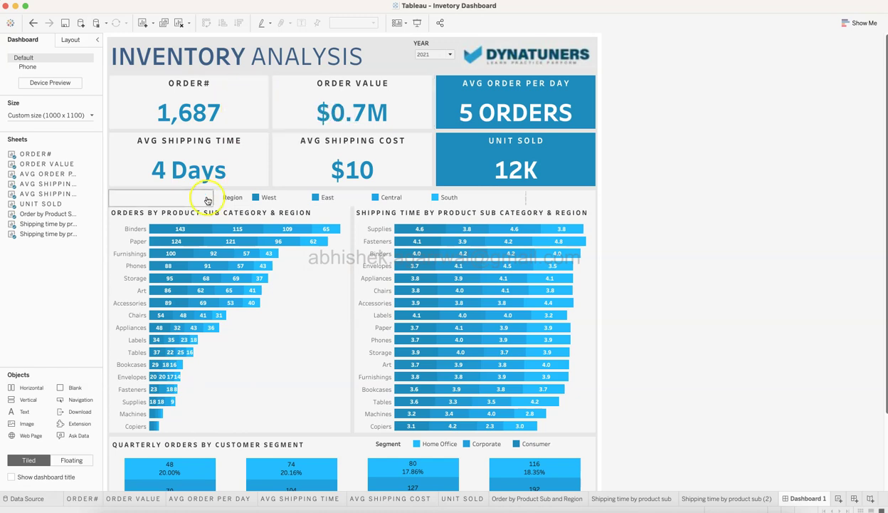
Step: On the ORDER# worksheet, expand the Location and Product hierarchies in the Data pane
{"action": "left_click", "coordinate": [94, 501]}
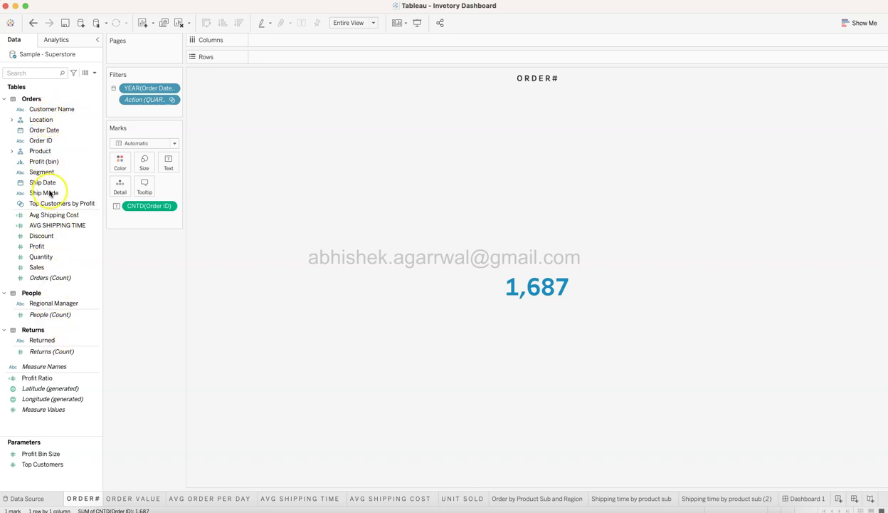
{"action": "left_click", "coordinate": [11, 119]}
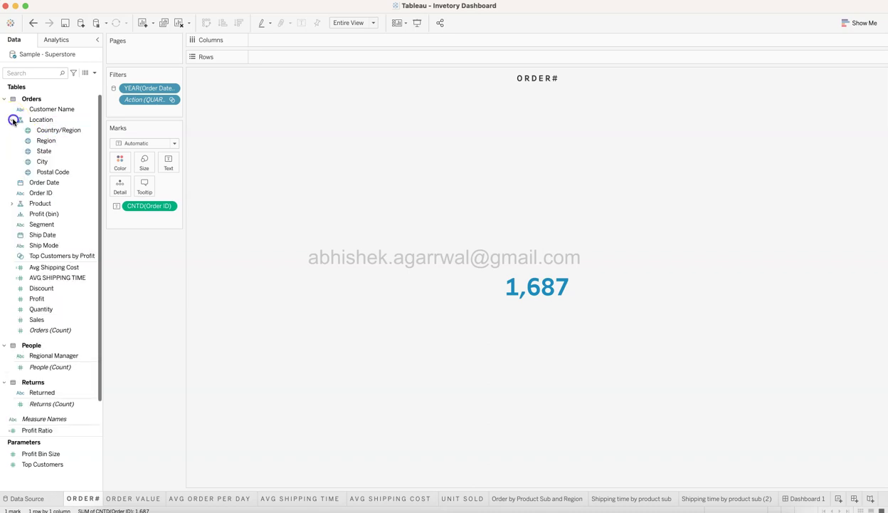
{"action": "left_click", "coordinate": [11, 204]}
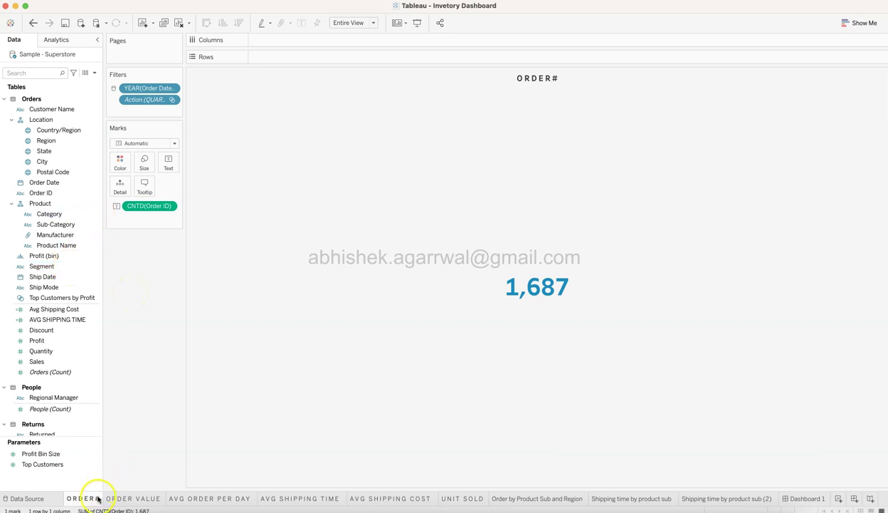
{"action": "mouse_move", "coordinate": [95, 501]}
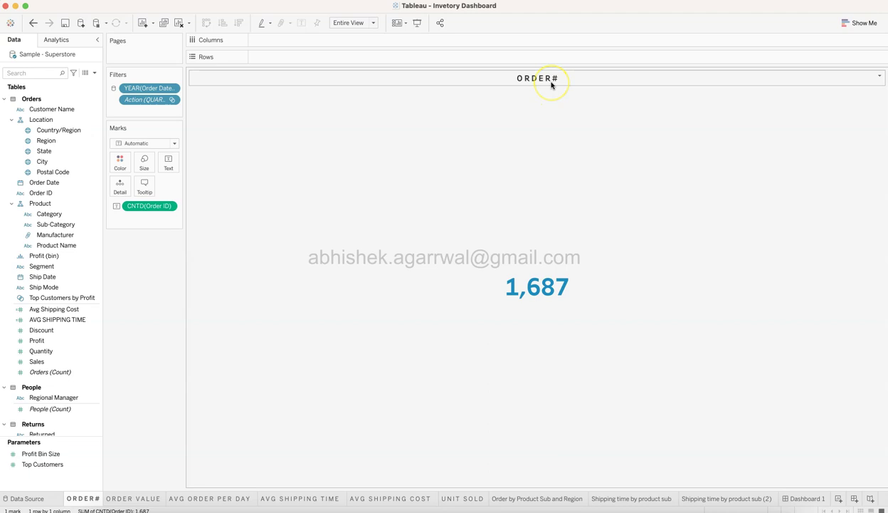
{"action": "mouse_move", "coordinate": [518, 169]}
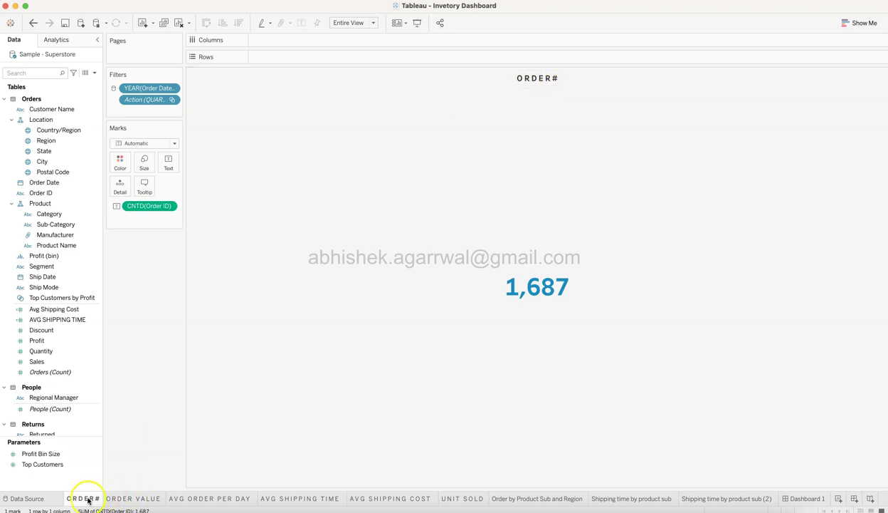
{"action": "double_click", "coordinate": [571, 81]}
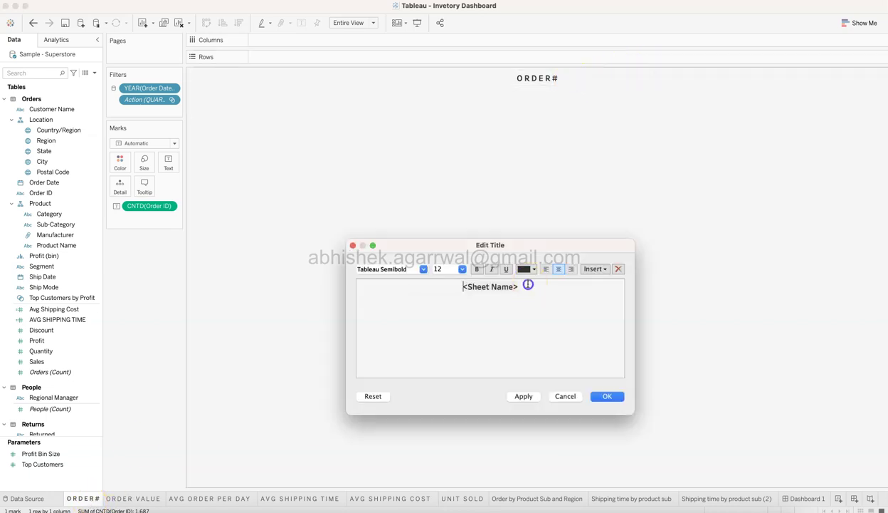
{"action": "left_click_drag", "start_coordinate": [518, 285], "coordinate": [446, 285]}
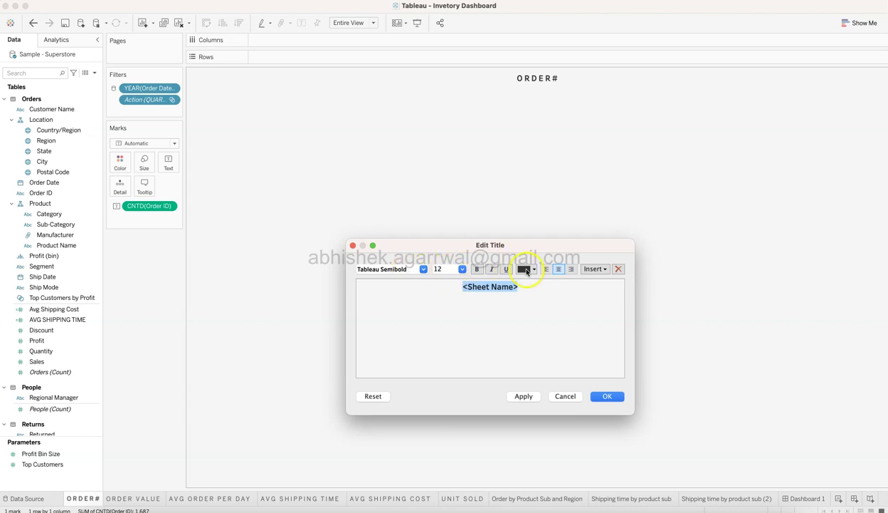
{"action": "left_click", "coordinate": [607, 396]}
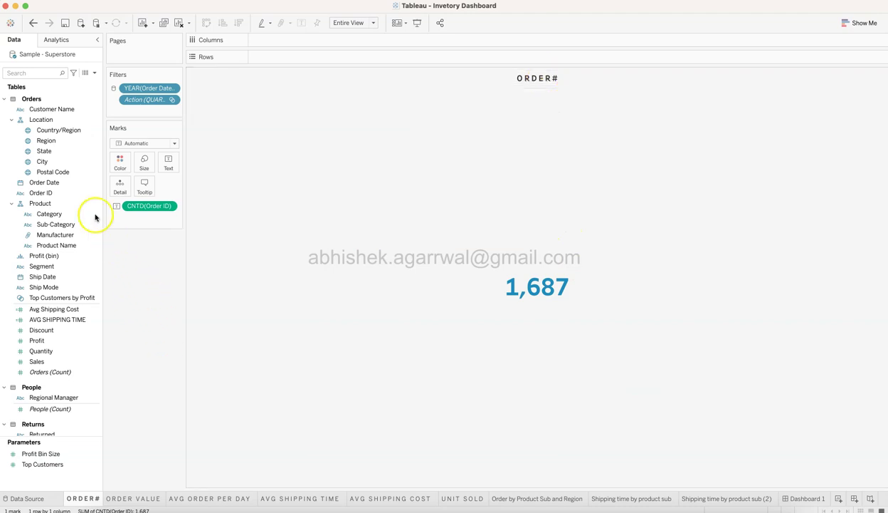
{"action": "left_click", "coordinate": [57, 192]}
{"action": "left_click_drag", "start_coordinate": [57, 193], "coordinate": [169, 169]}
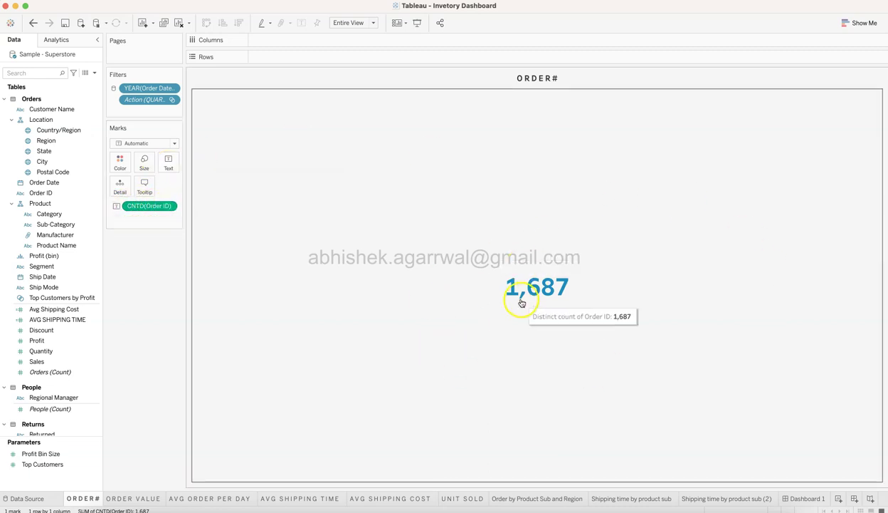
{"action": "left_click", "coordinate": [171, 207]}
{"action": "mouse_move", "coordinate": [186, 289]}
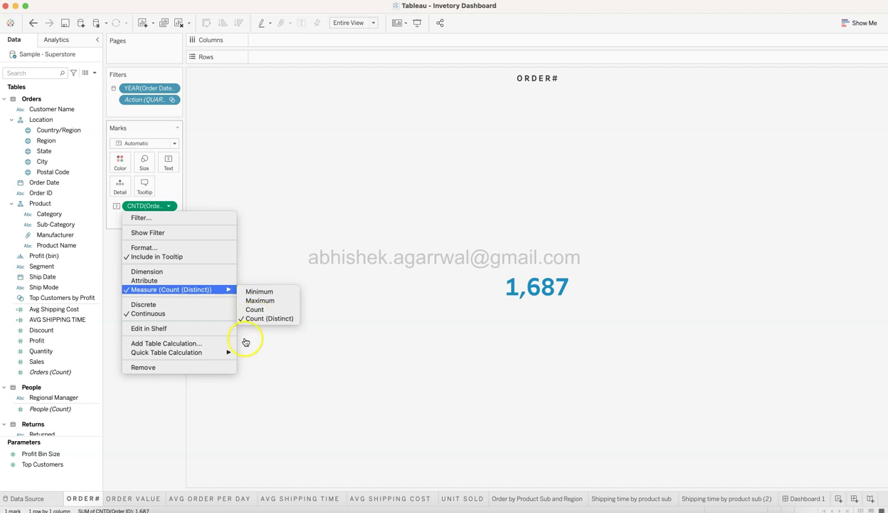
{"action": "left_click", "coordinate": [245, 342]}
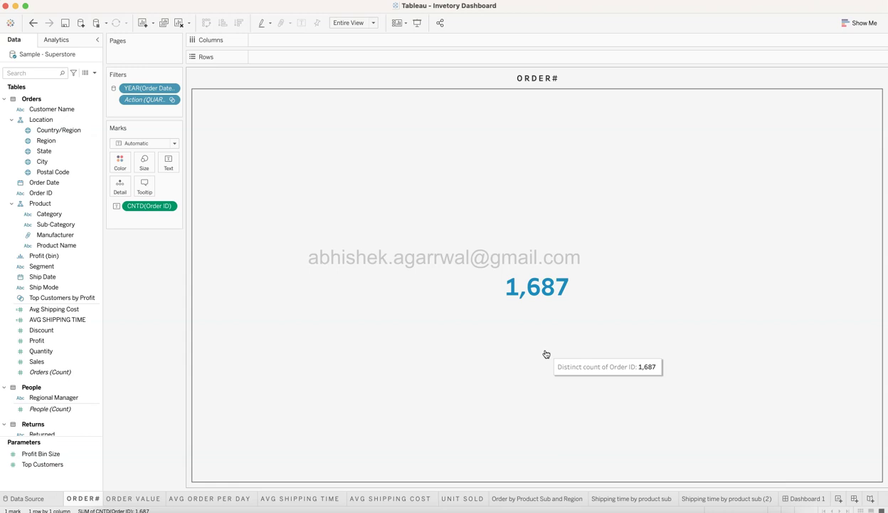
{"action": "left_click", "coordinate": [232, 328]}
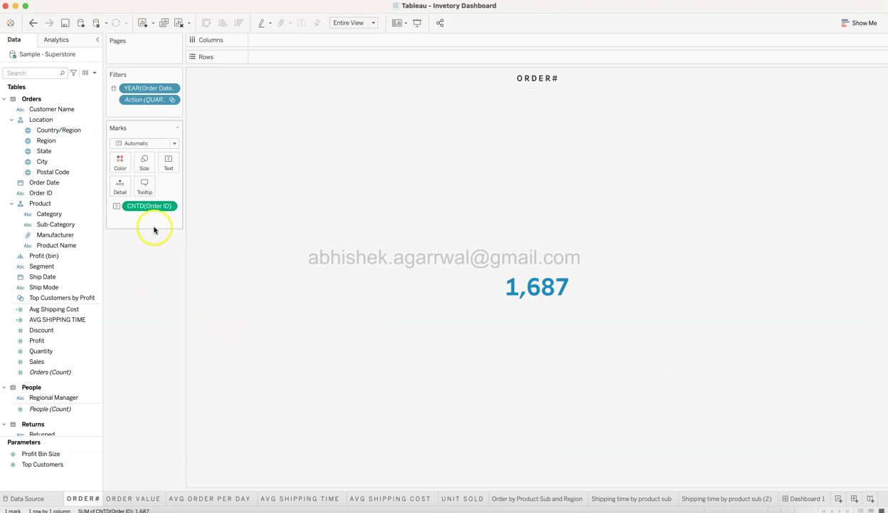
Step: Review the ORDER# label's alignment settings and the view fit options
{"action": "left_click", "coordinate": [169, 166]}
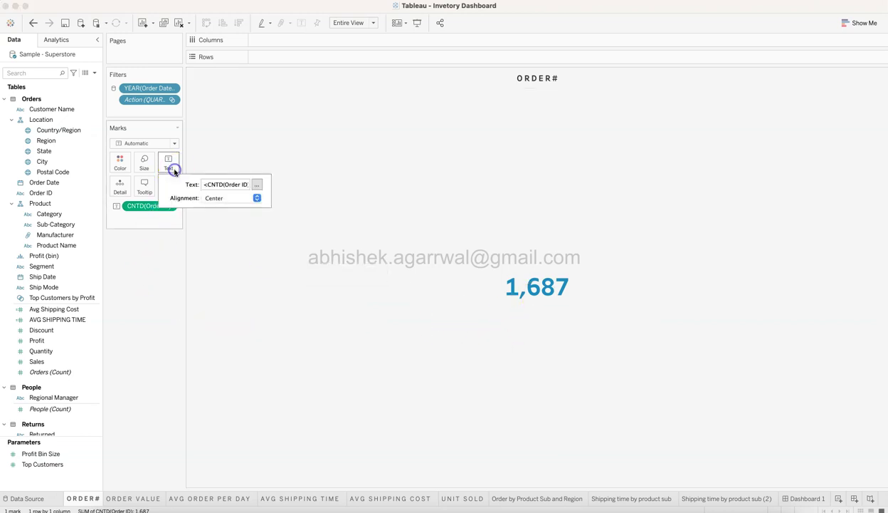
{"action": "left_click", "coordinate": [235, 199]}
{"action": "left_click", "coordinate": [235, 199]}
{"action": "left_click", "coordinate": [363, 24]}
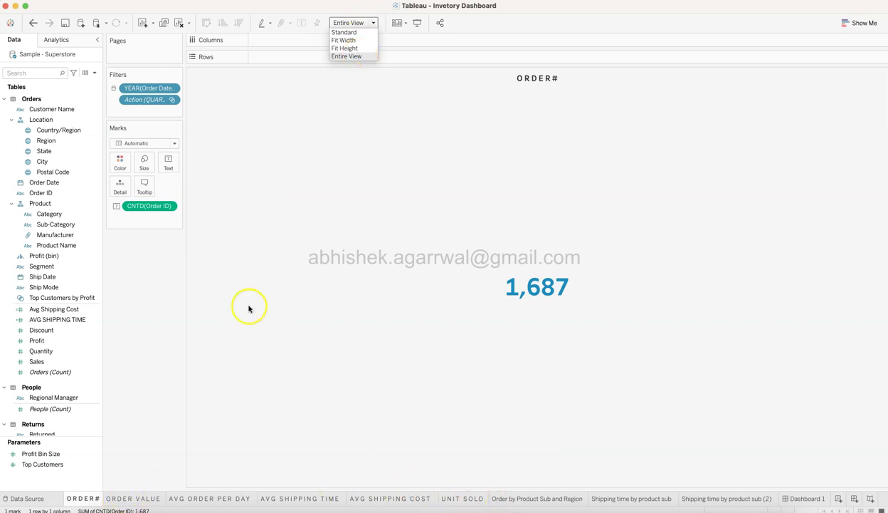
{"action": "left_click", "coordinate": [169, 163]}
{"action": "left_click", "coordinate": [169, 165]}
{"action": "left_click", "coordinate": [257, 198]}
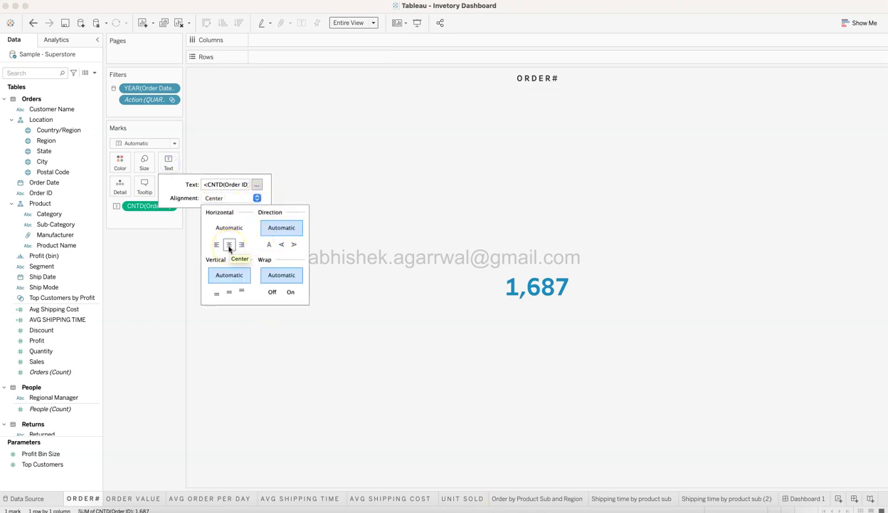
Step: Colour the <CNTD(Order ID)> label text custom blue (30, 141, 191) and confirm the label
{"action": "left_click", "coordinate": [258, 185]}
{"action": "left_click_drag", "start_coordinate": [230, 128], "coordinate": [450, 138]}
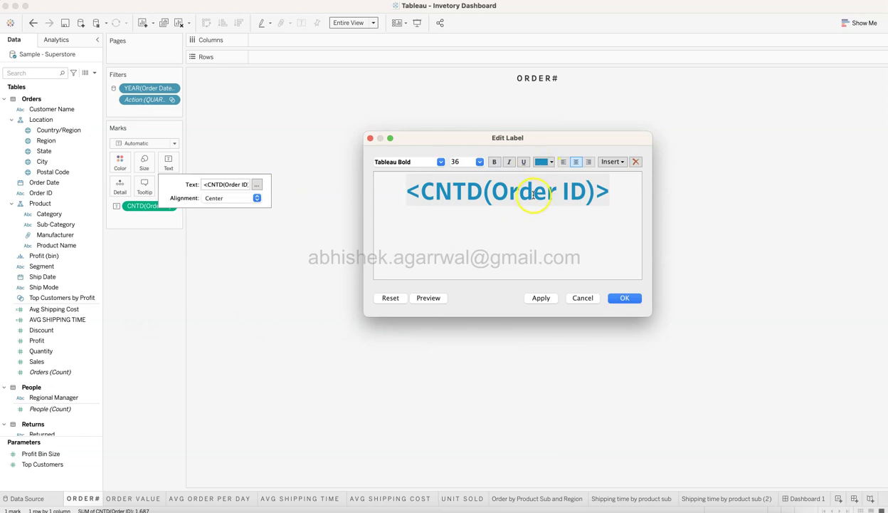
{"action": "left_click_drag", "start_coordinate": [397, 189], "coordinate": [652, 192]}
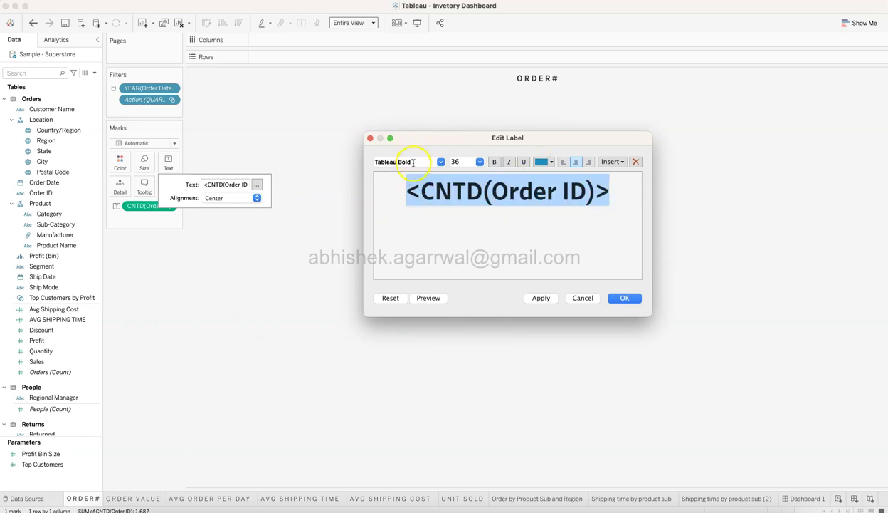
{"action": "left_click", "coordinate": [552, 165]}
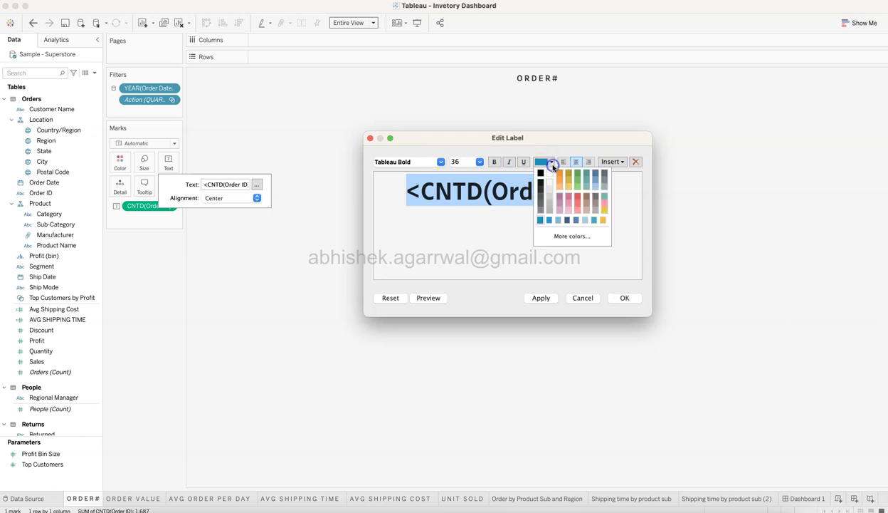
{"action": "left_click", "coordinate": [558, 236]}
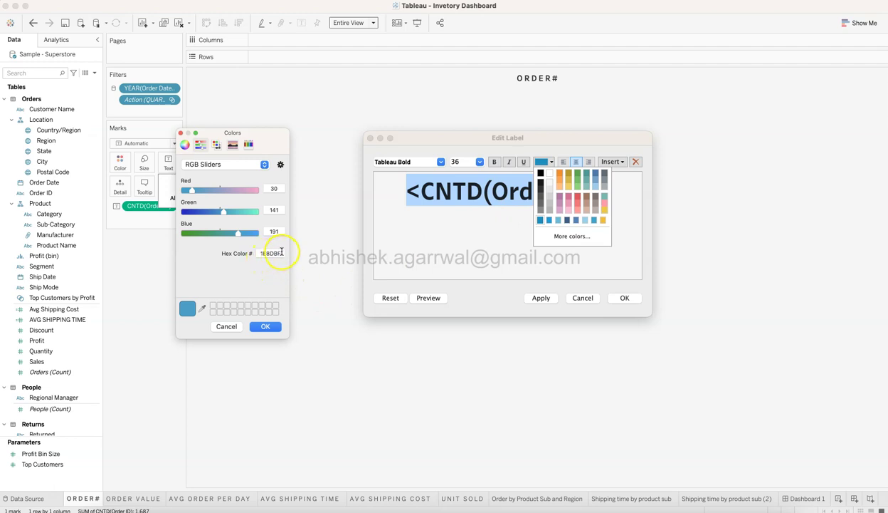
{"action": "left_click", "coordinate": [271, 331]}
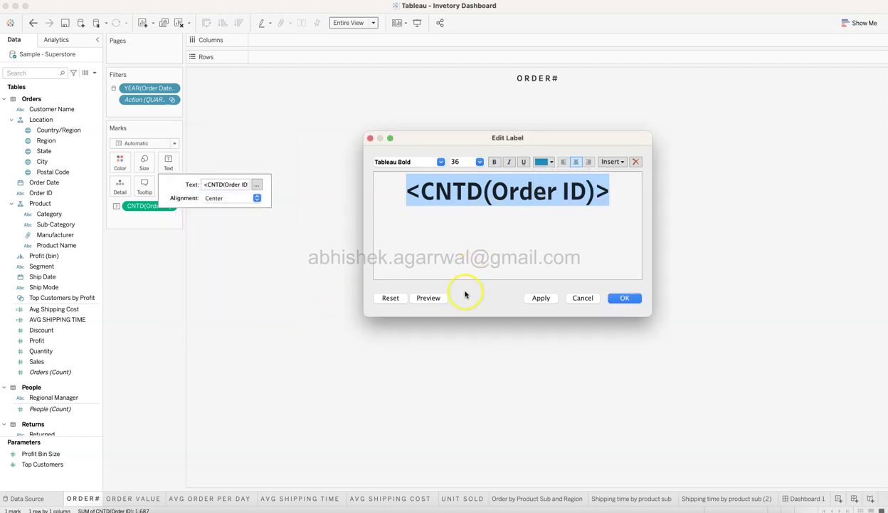
{"action": "left_click", "coordinate": [439, 300]}
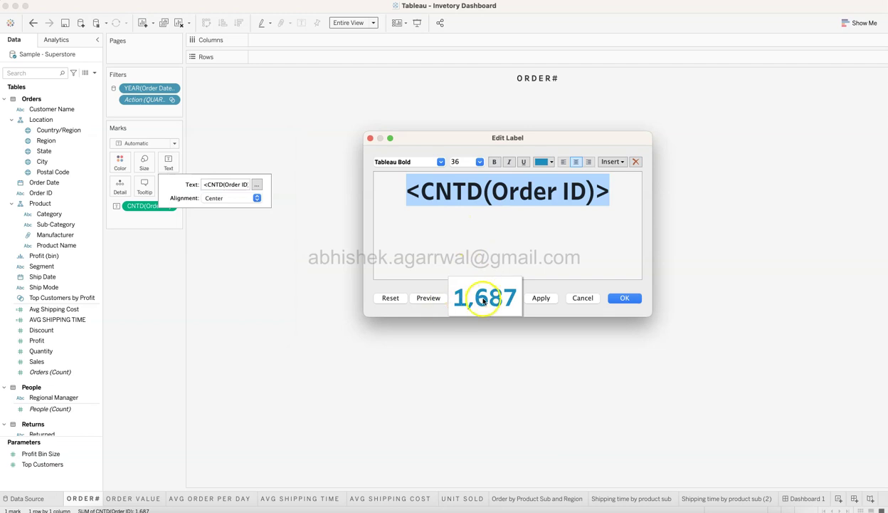
{"action": "left_click", "coordinate": [631, 298]}
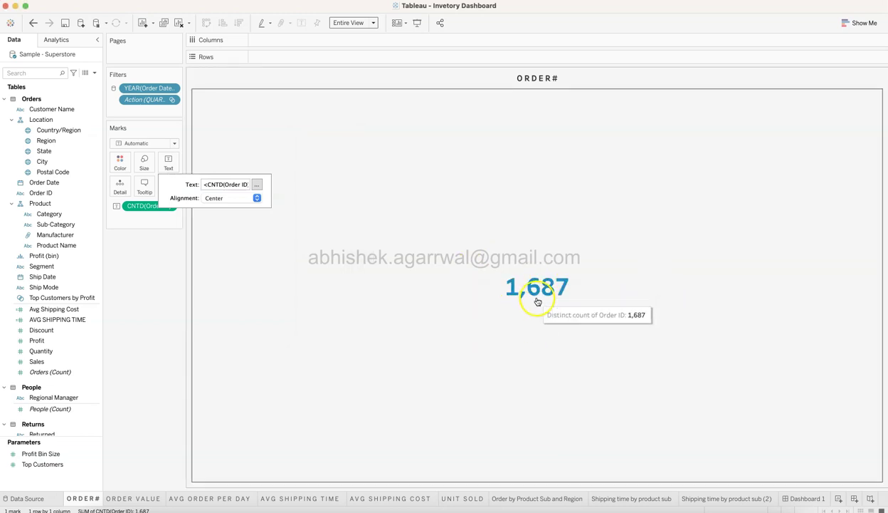
{"action": "left_click", "coordinate": [157, 286]}
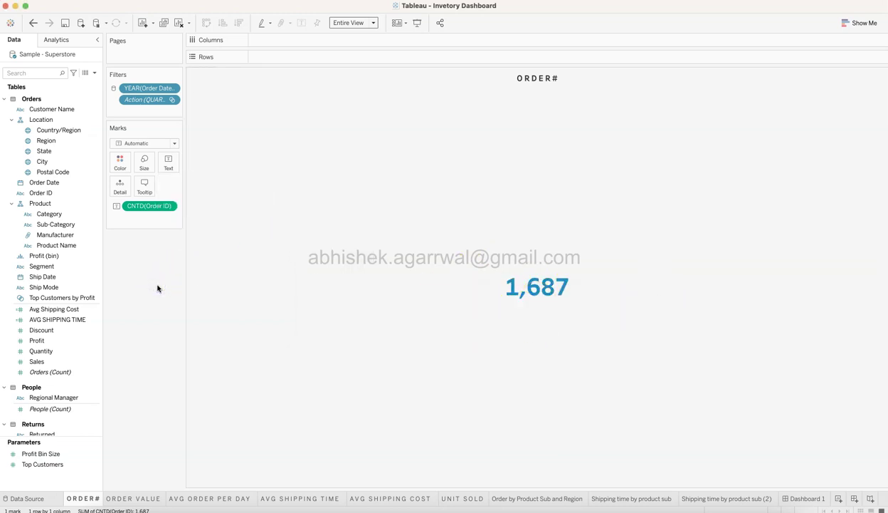
Step: Give the ORDER# worksheet a new background colour in the Format pane's Shading settings
{"action": "left_click", "coordinate": [139, 498]}
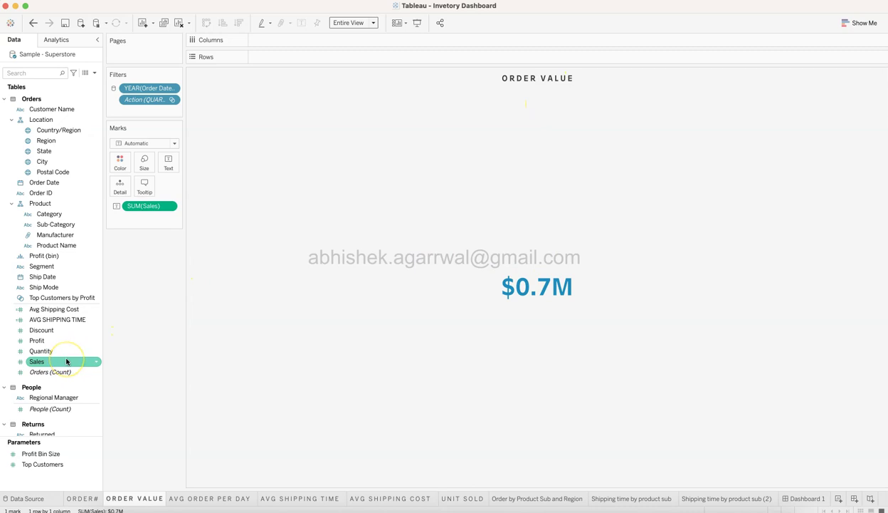
{"action": "left_click", "coordinate": [84, 499]}
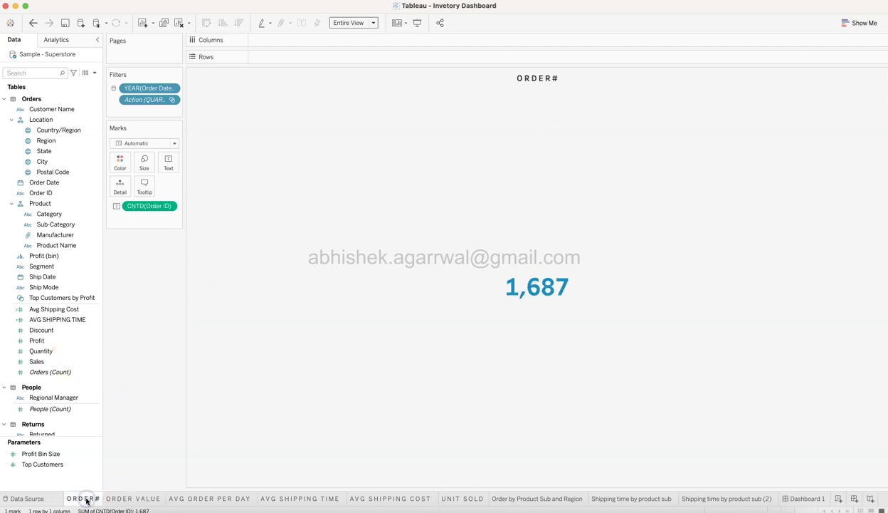
{"action": "right_click", "coordinate": [86, 500]}
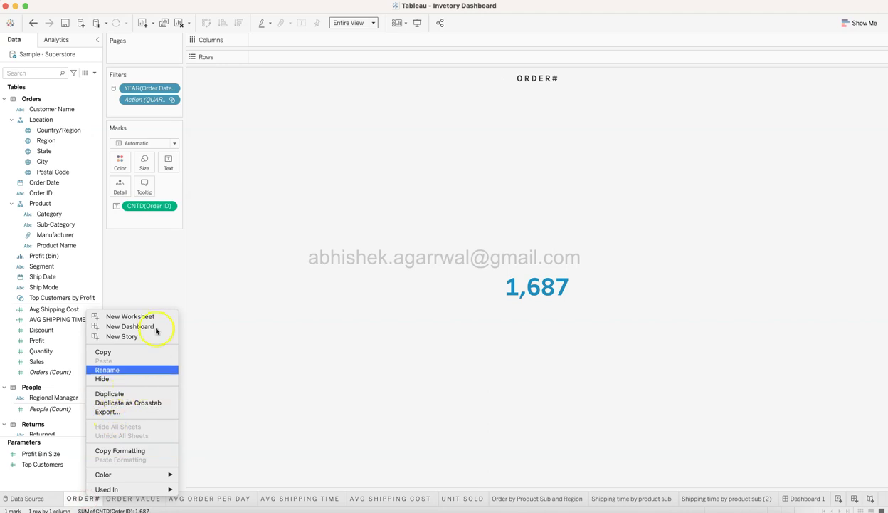
{"action": "left_click", "coordinate": [160, 267]}
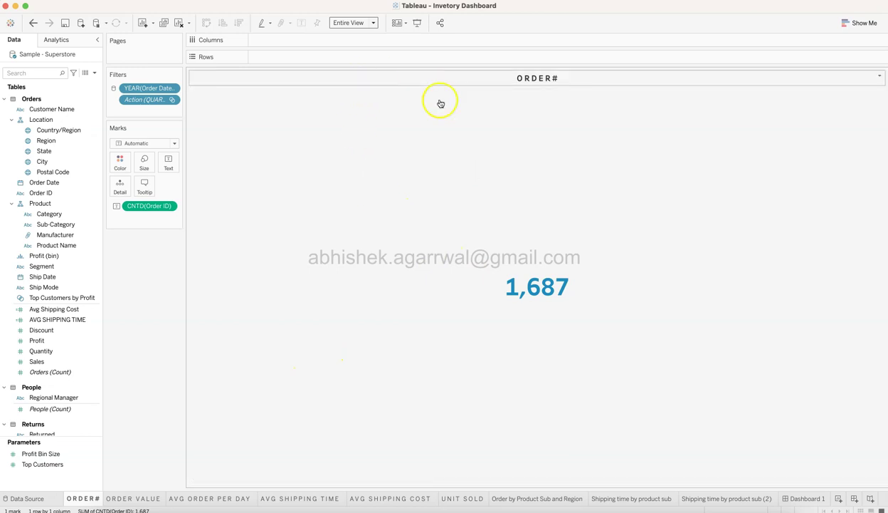
{"action": "right_click", "coordinate": [349, 236]}
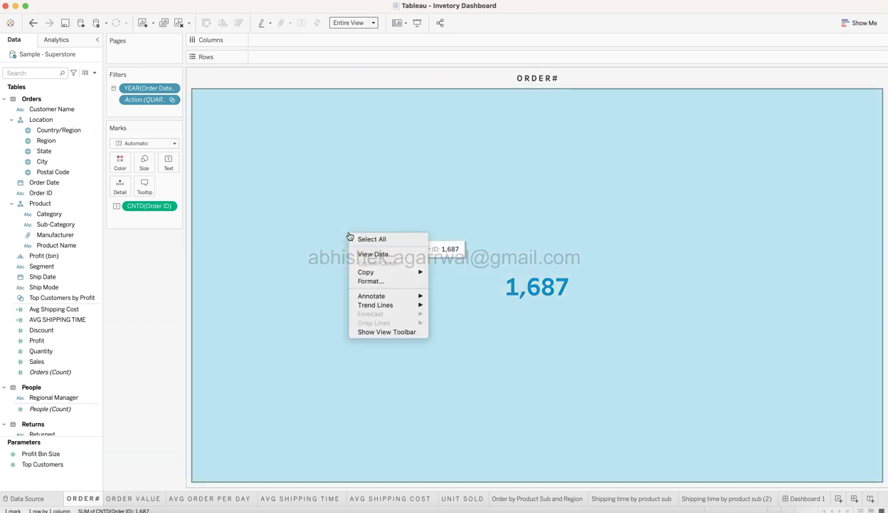
{"action": "left_click", "coordinate": [362, 279]}
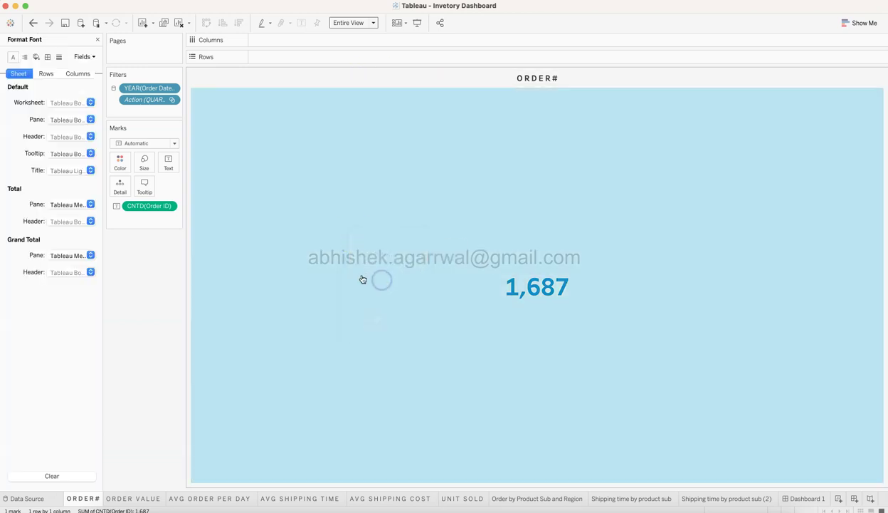
{"action": "left_click", "coordinate": [35, 57]}
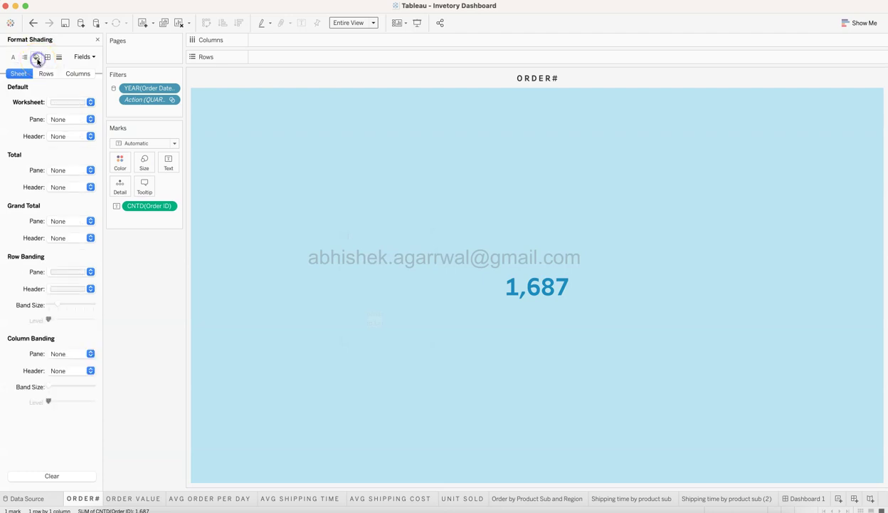
{"action": "left_click", "coordinate": [23, 74]}
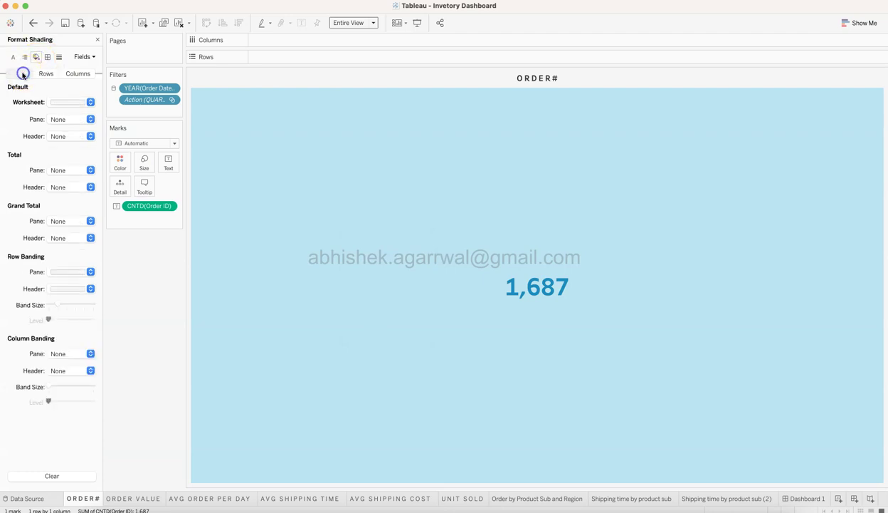
{"action": "left_click", "coordinate": [67, 101]}
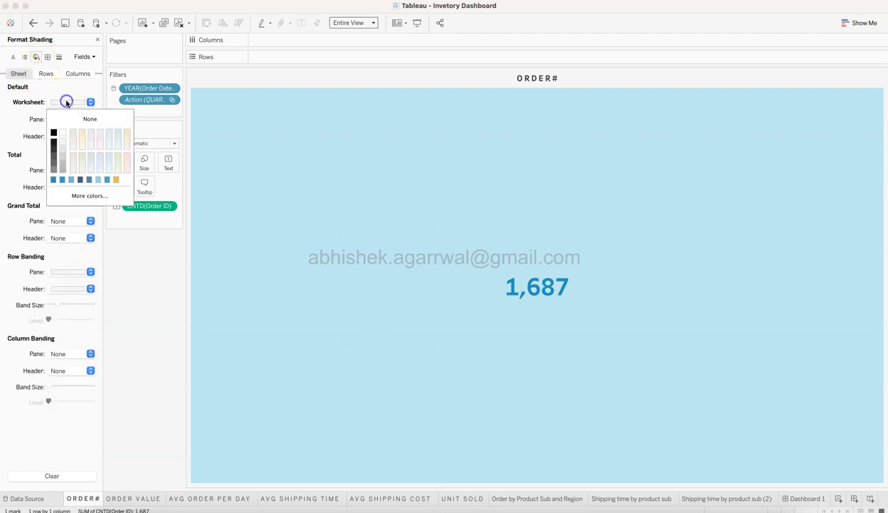
{"action": "left_click", "coordinate": [64, 144]}
{"action": "left_click", "coordinate": [161, 302]}
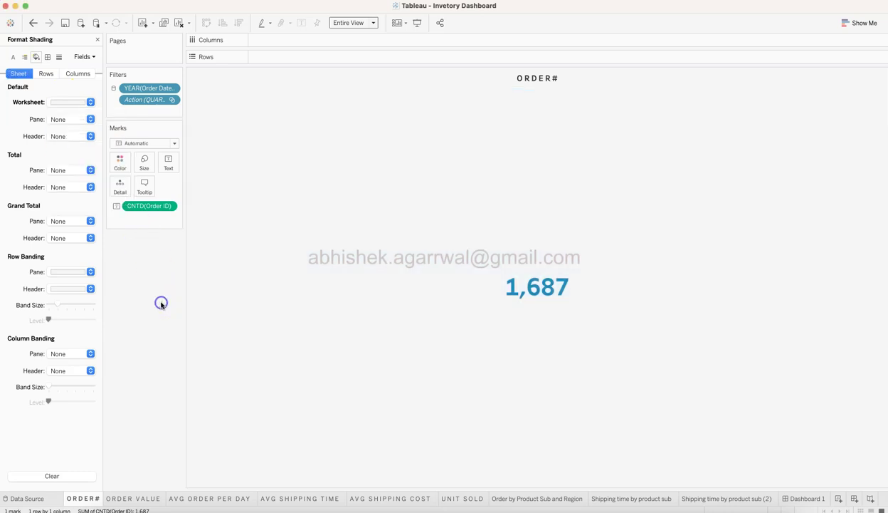
Step: Move to the ORDER VALUE sheet and close the Format pane
{"action": "left_click", "coordinate": [137, 497]}
{"action": "left_click", "coordinate": [79, 498]}
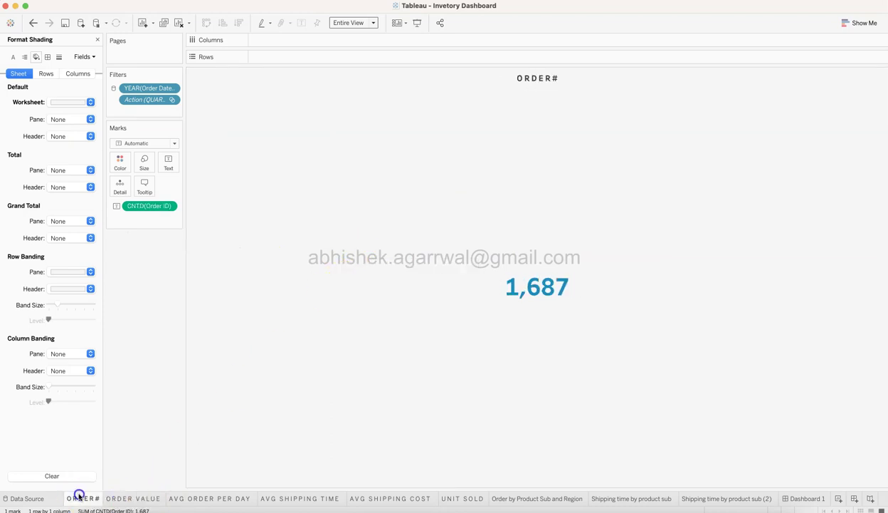
{"action": "left_click", "coordinate": [128, 499]}
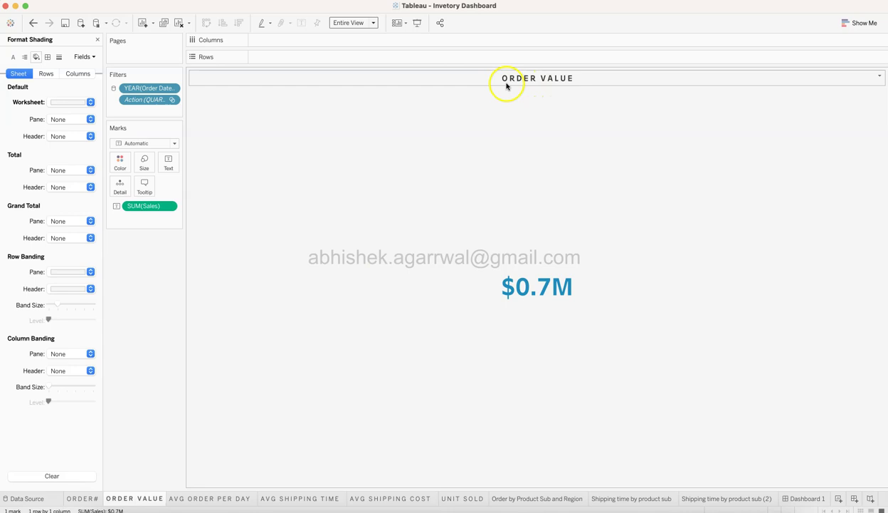
{"action": "left_click", "coordinate": [97, 39]}
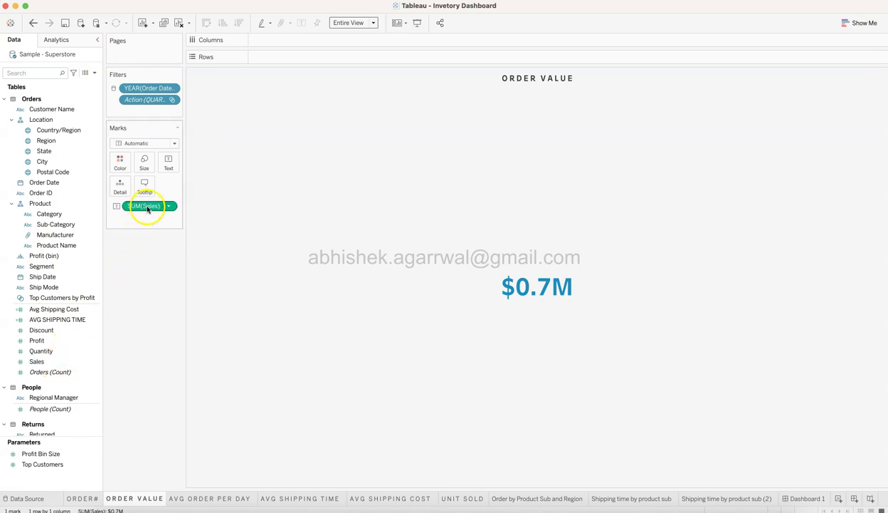
Step: Keep ORDER VALUE's SUM(Sales) as custom currency with $ prefix in millions ($0.7M)
{"action": "left_click", "coordinate": [83, 498]}
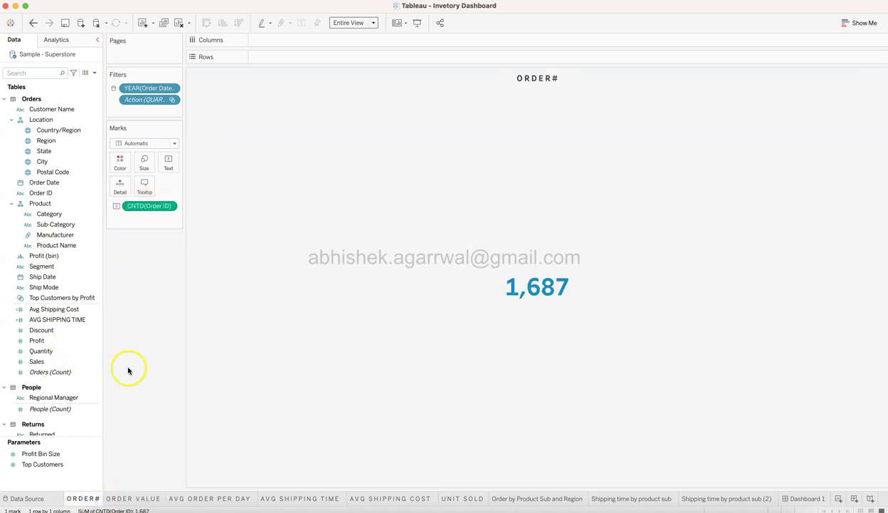
{"action": "left_click", "coordinate": [128, 499]}
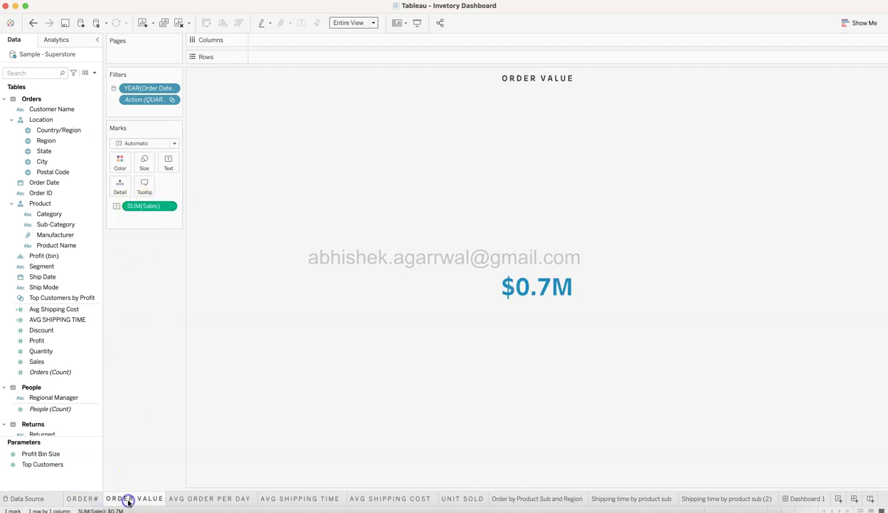
{"action": "mouse_move", "coordinate": [523, 292]}
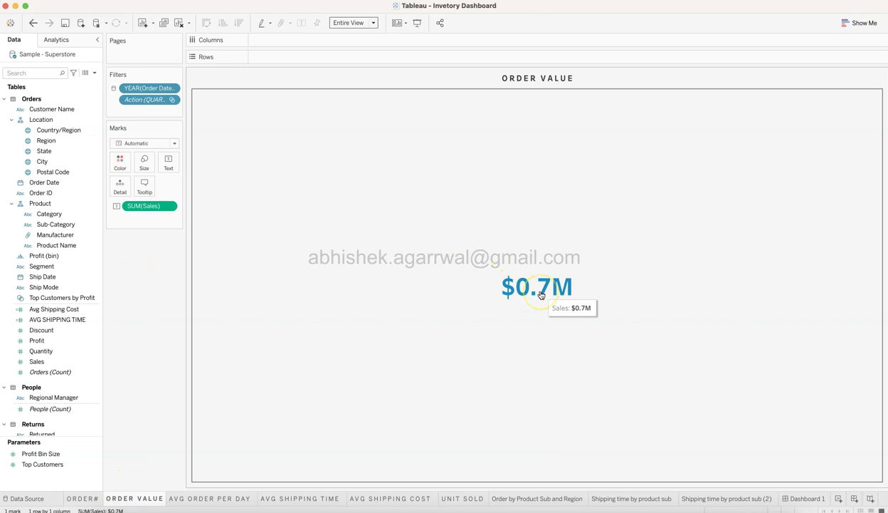
{"action": "left_click", "coordinate": [169, 207]}
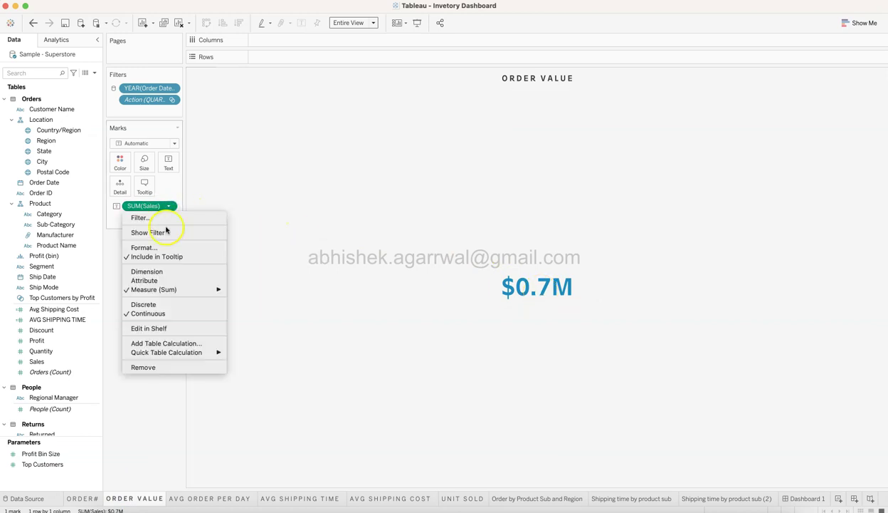
{"action": "left_click", "coordinate": [161, 248]}
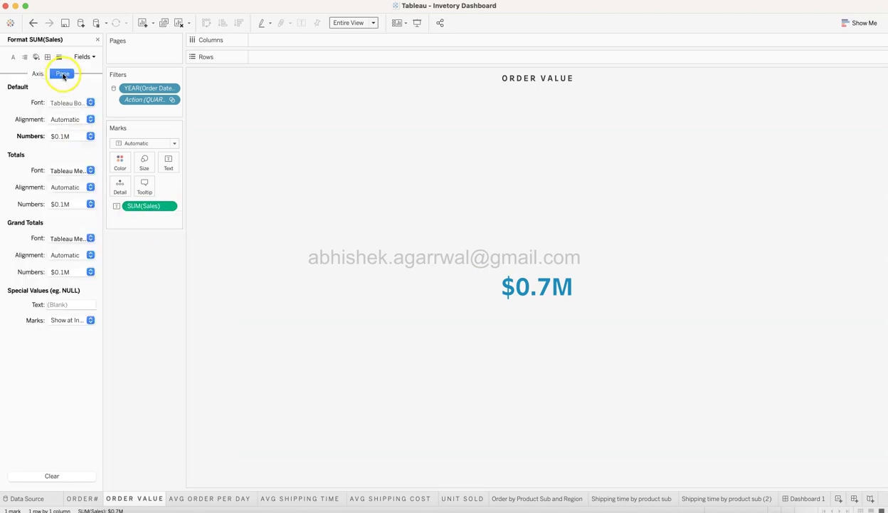
{"action": "left_click", "coordinate": [68, 136]}
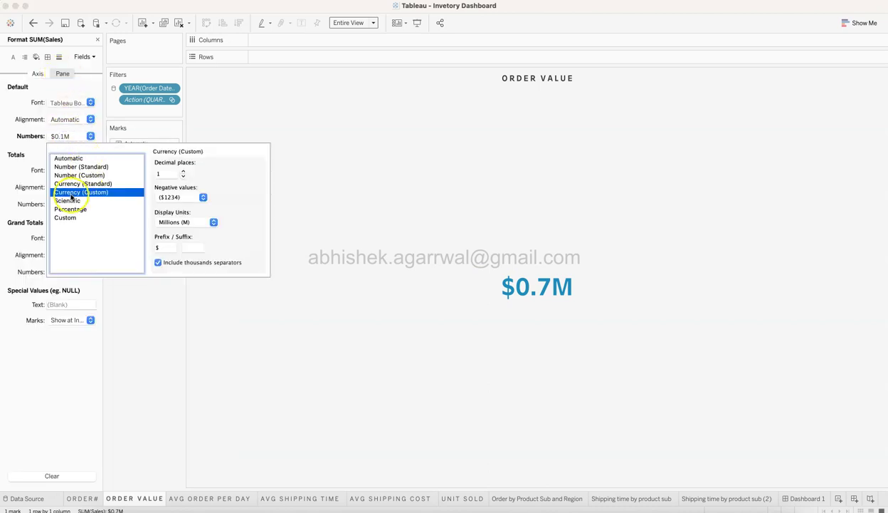
{"action": "left_click", "coordinate": [160, 248]}
{"action": "left_click", "coordinate": [161, 247]}
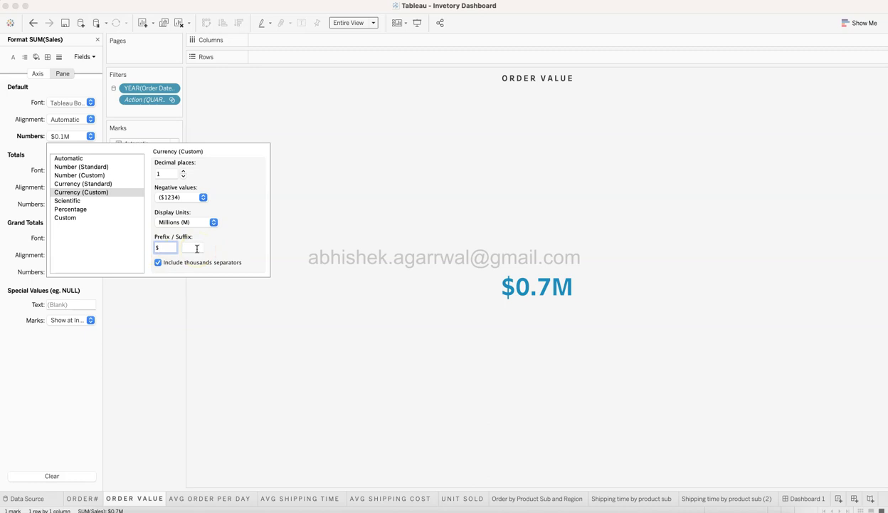
{"action": "left_click", "coordinate": [145, 335]}
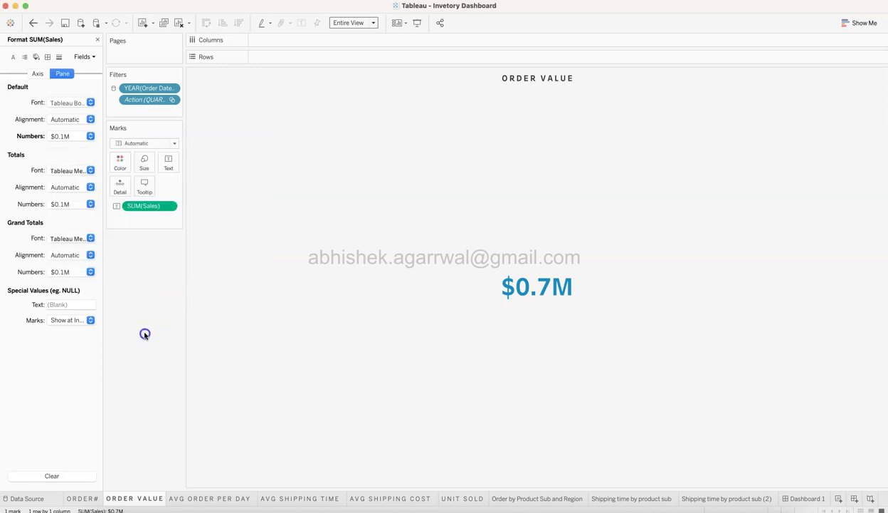
{"action": "left_click", "coordinate": [97, 39]}
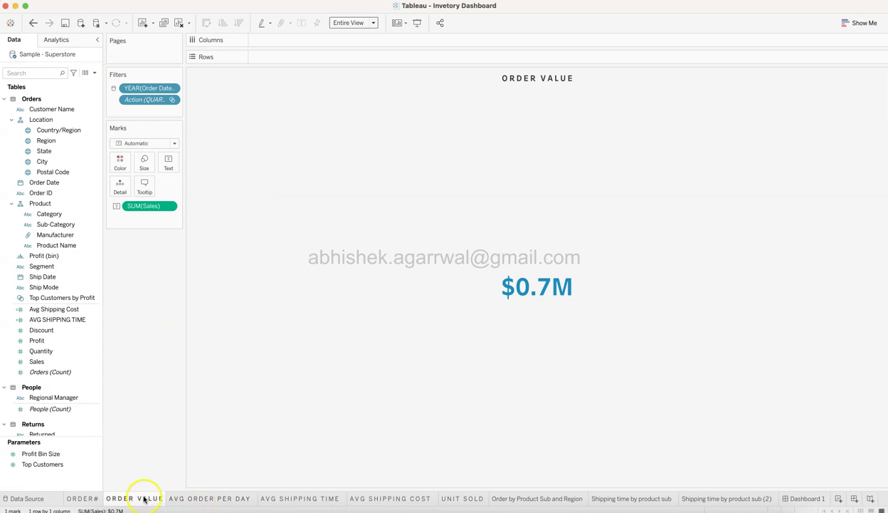
{"action": "left_click", "coordinate": [213, 500]}
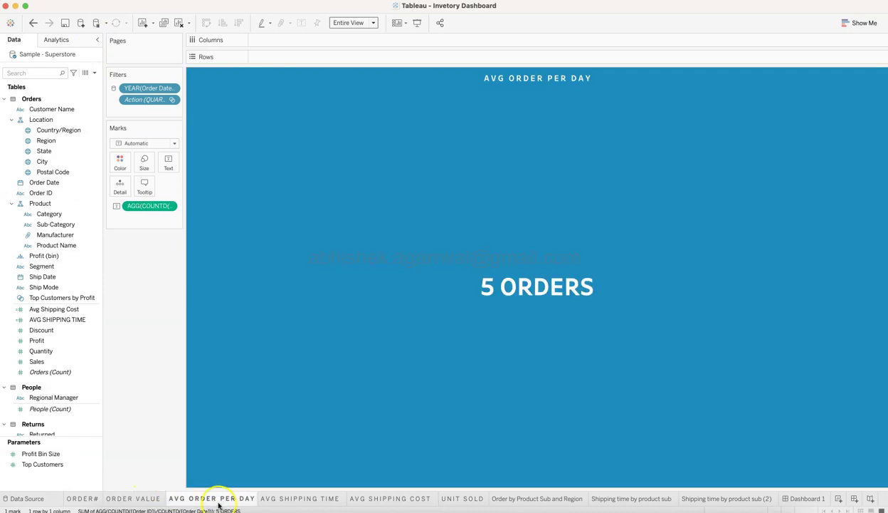
{"action": "mouse_move", "coordinate": [578, 245]}
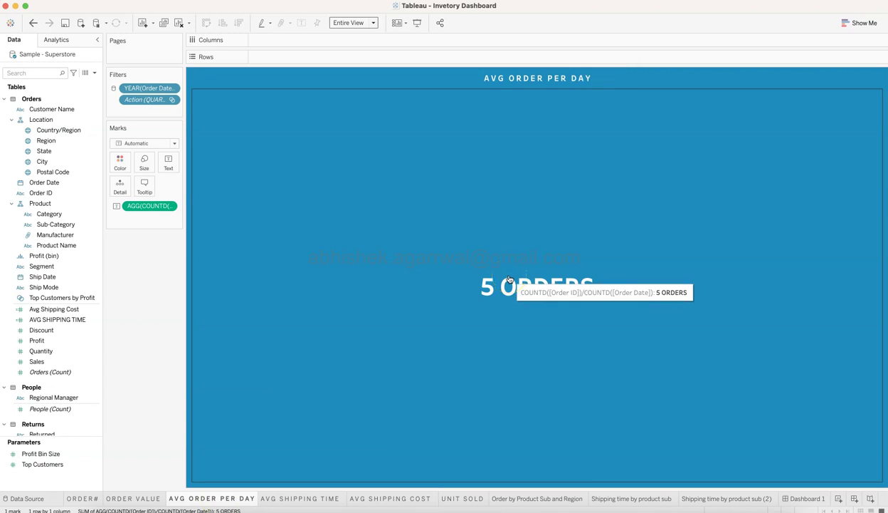
{"action": "key", "text": "super+Tab"}
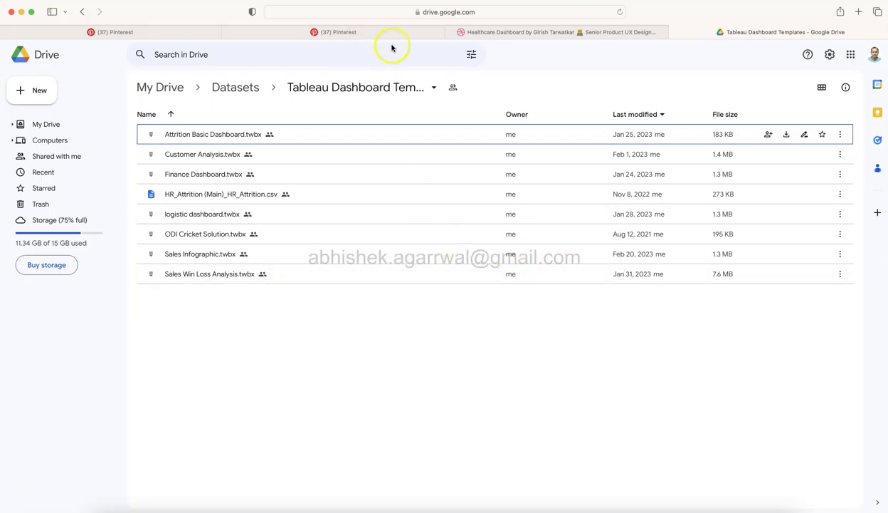
{"action": "left_click", "coordinate": [134, 32]}
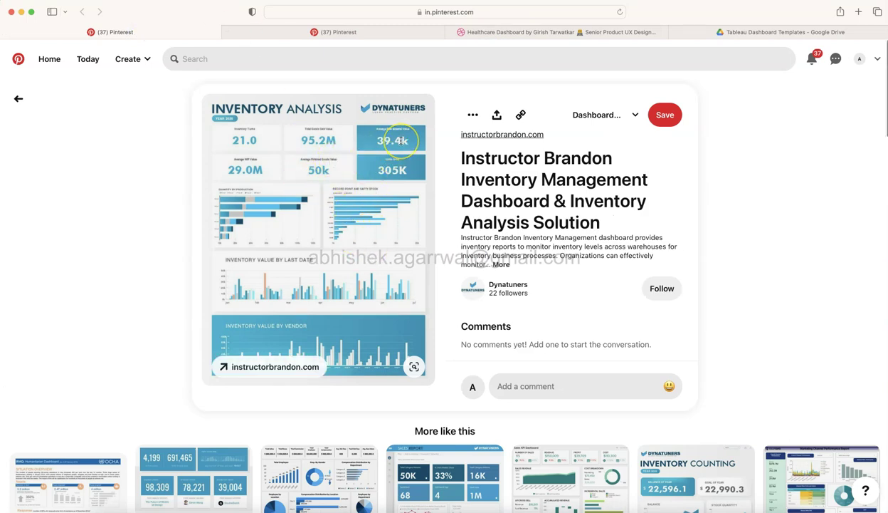
{"action": "key", "text": "super+Tab"}
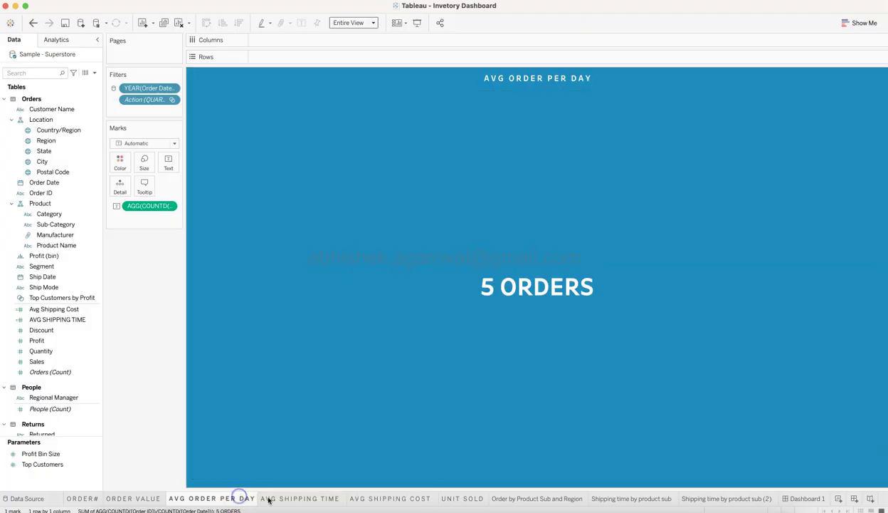
Step: Commit the AVG ORDER PER DAY label formula COUNTD([Order ID])/COUNTD([Order Date])
{"action": "left_click", "coordinate": [468, 498]}
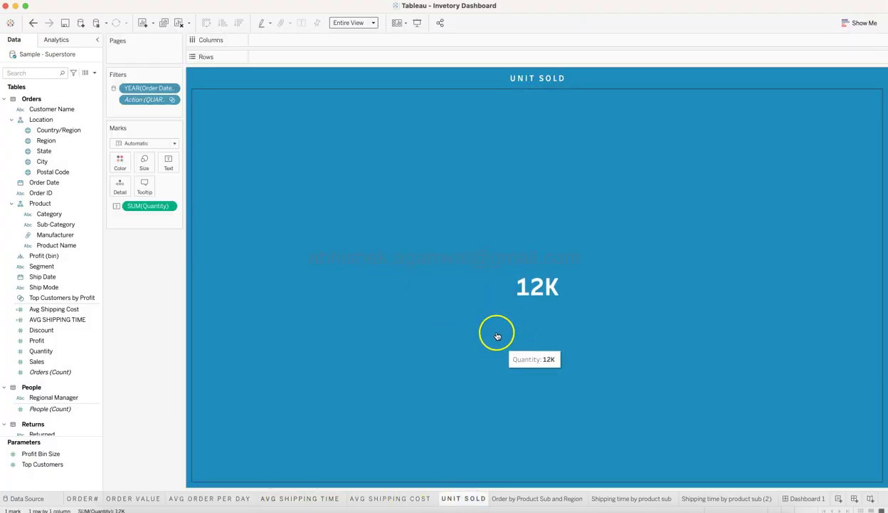
{"action": "left_click", "coordinate": [218, 499]}
{"action": "mouse_move", "coordinate": [218, 499]}
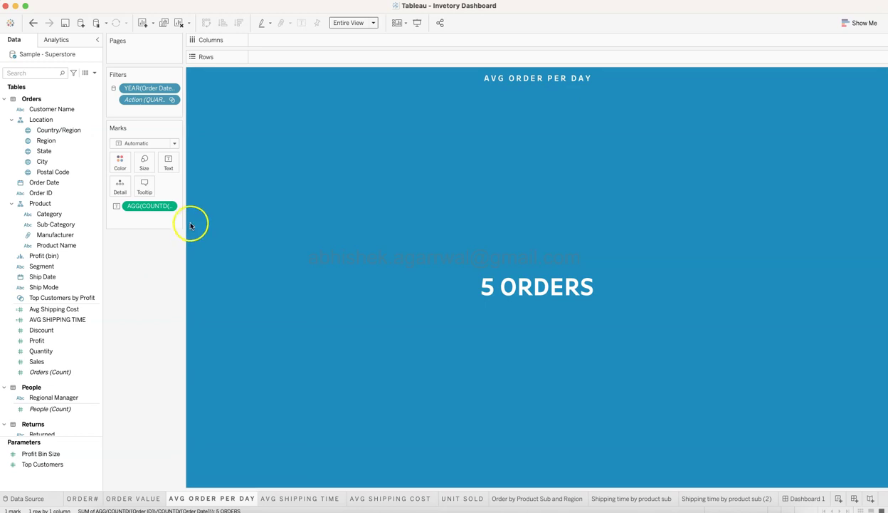
{"action": "left_click_drag", "start_coordinate": [182, 219], "coordinate": [298, 218]}
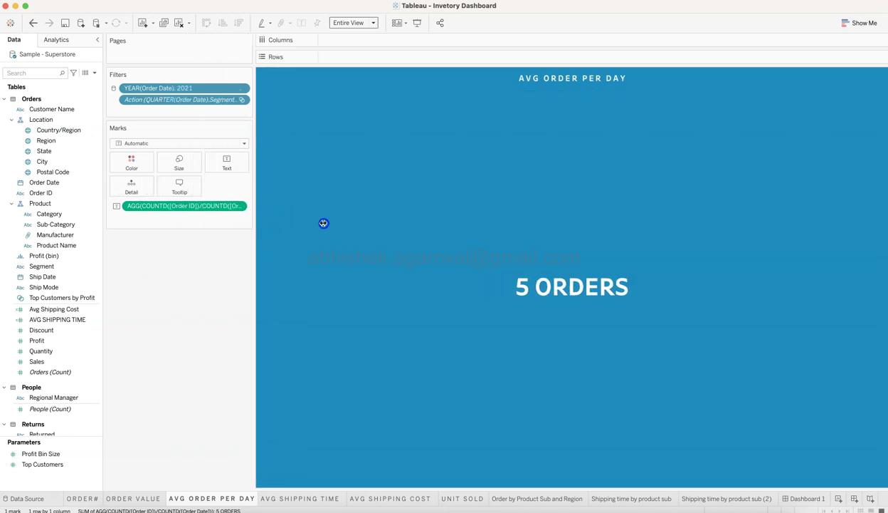
{"action": "double_click", "coordinate": [198, 207]}
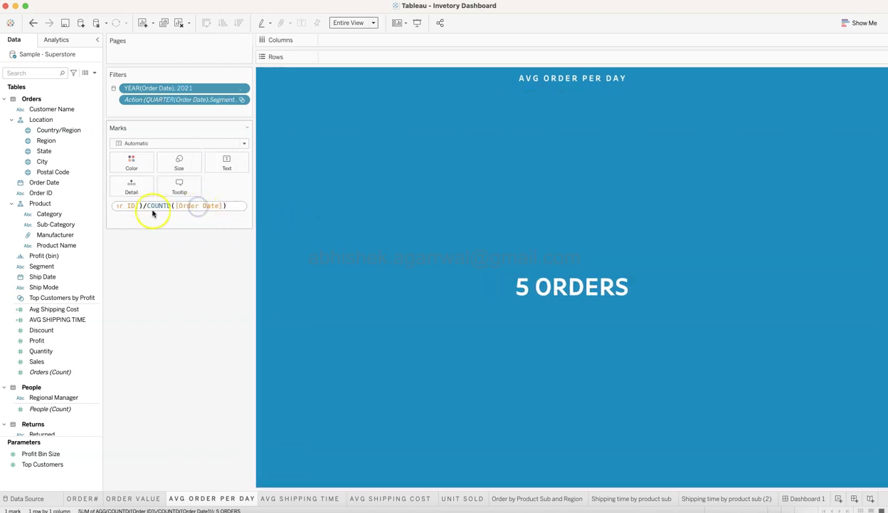
{"action": "left_click", "coordinate": [140, 206]}
{"action": "left_click_drag", "start_coordinate": [140, 206], "coordinate": [275, 204]}
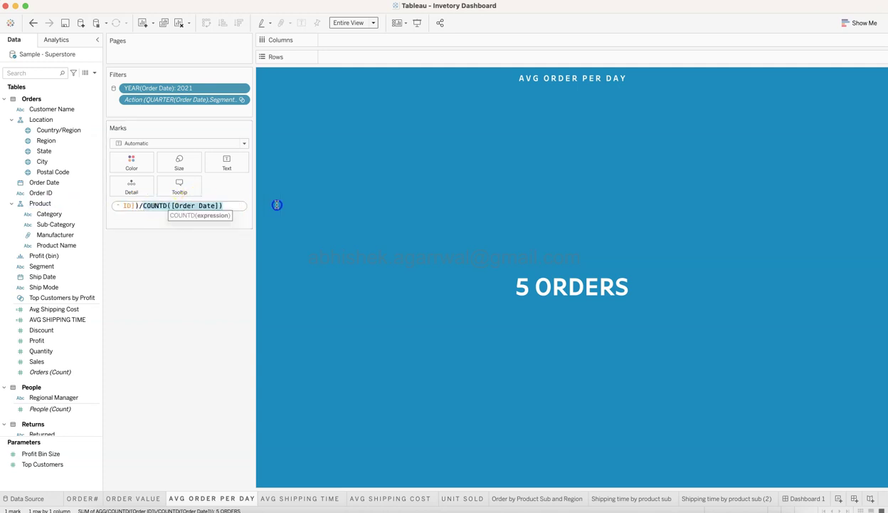
{"action": "left_click", "coordinate": [231, 261]}
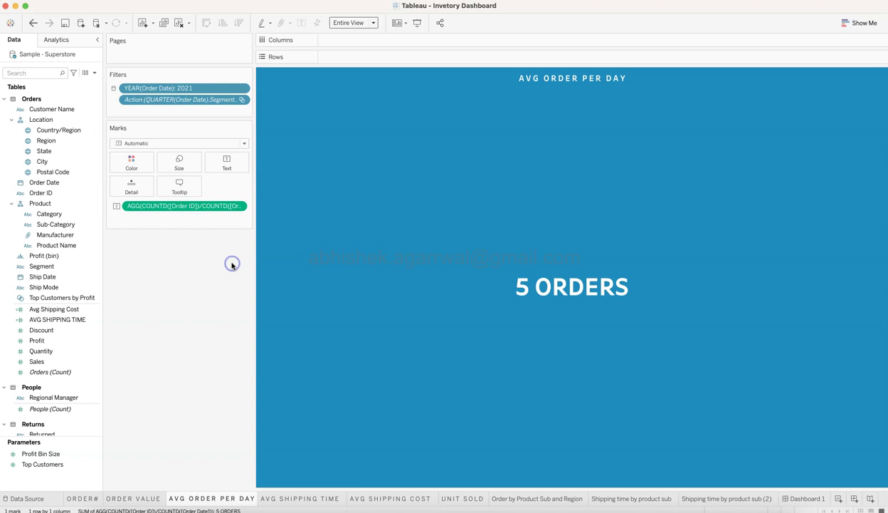
Step: Drag the cards divider left to widen the view showing 5 ORDERS
{"action": "left_click", "coordinate": [255, 222]}
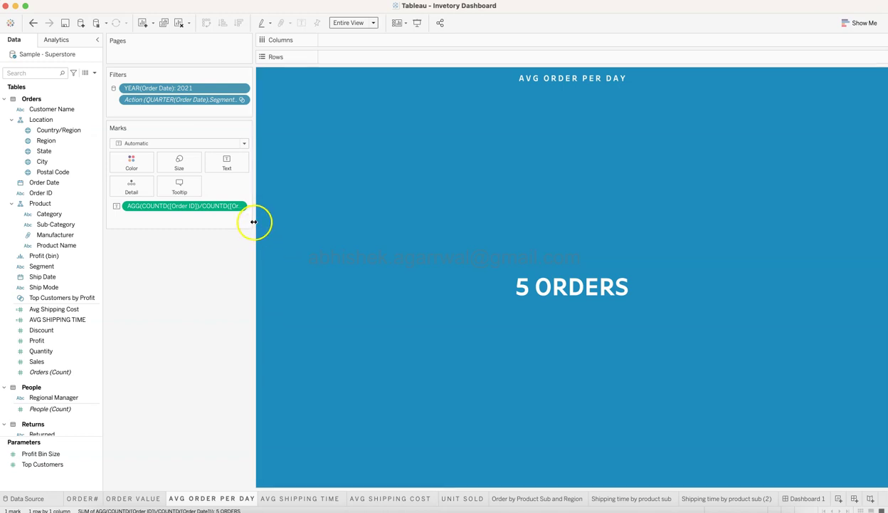
{"action": "left_click_drag", "start_coordinate": [254, 222], "coordinate": [193, 221]}
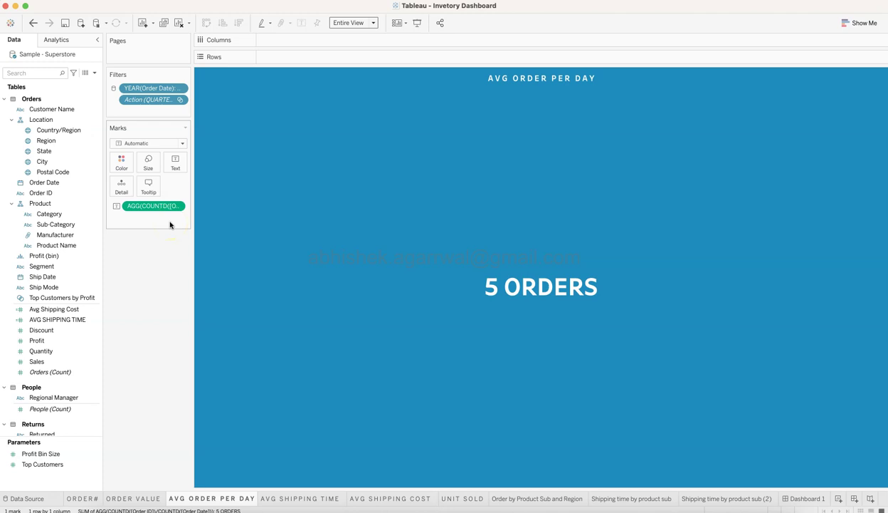
{"action": "left_click", "coordinate": [589, 307]}
{"action": "left_click", "coordinate": [494, 81]}
{"action": "left_click", "coordinate": [519, 273]}
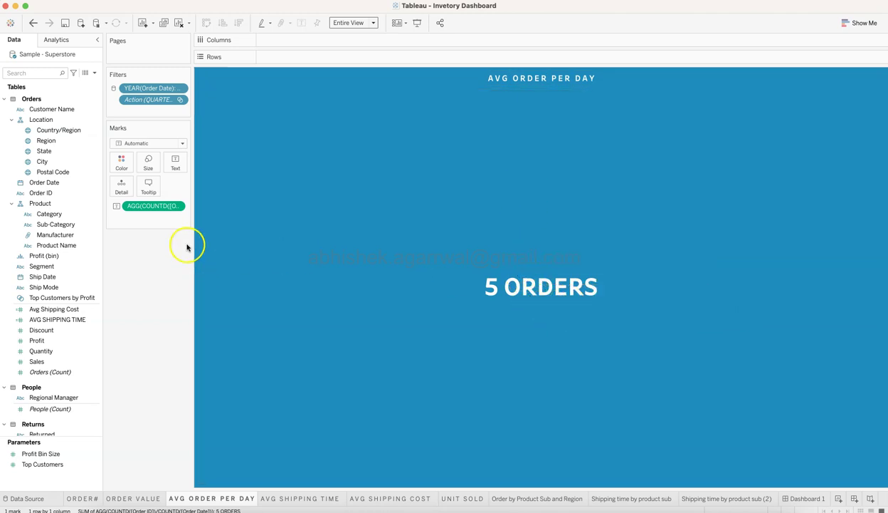
{"action": "left_click", "coordinate": [179, 207]}
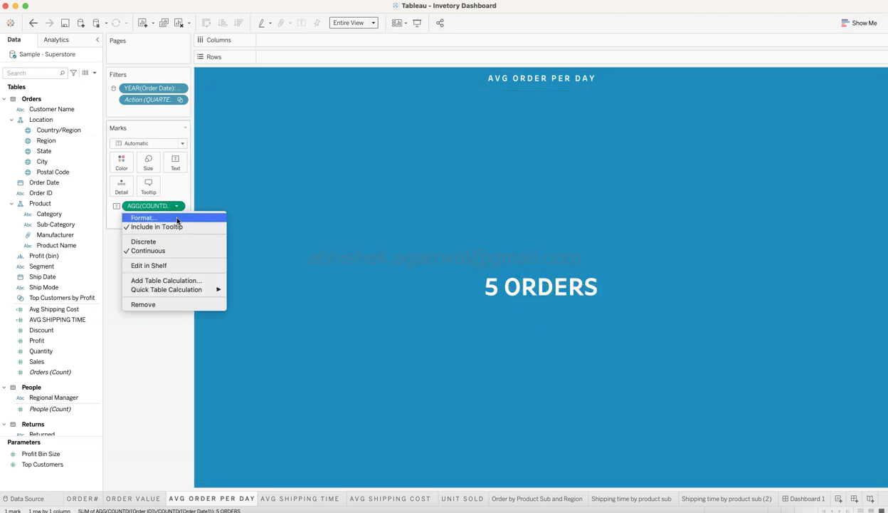
Step: Confirm the orders-per-day measure's number format carries the ORDERS suffix
{"action": "left_click", "coordinate": [178, 218]}
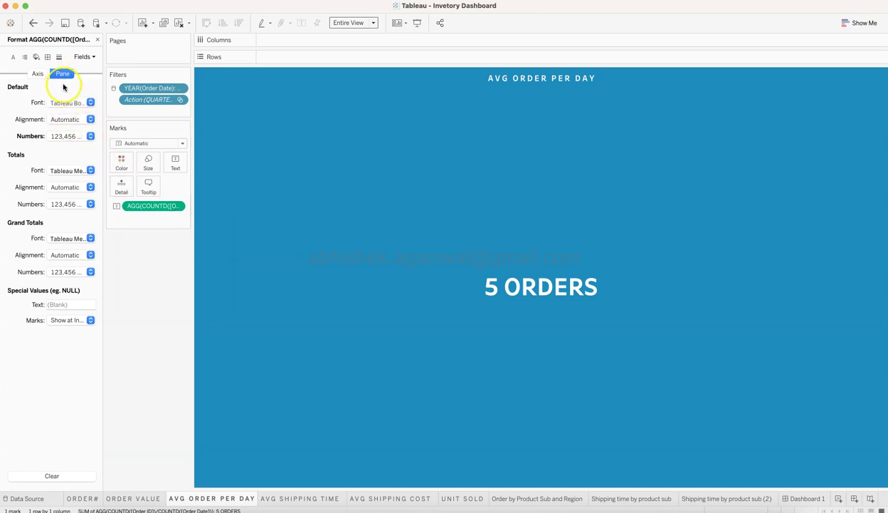
{"action": "left_click", "coordinate": [71, 135]}
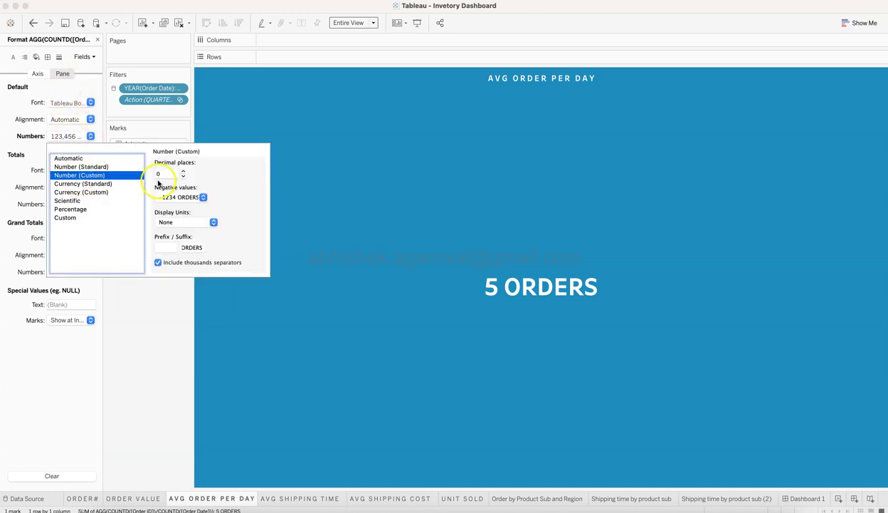
{"action": "left_click", "coordinate": [186, 248]}
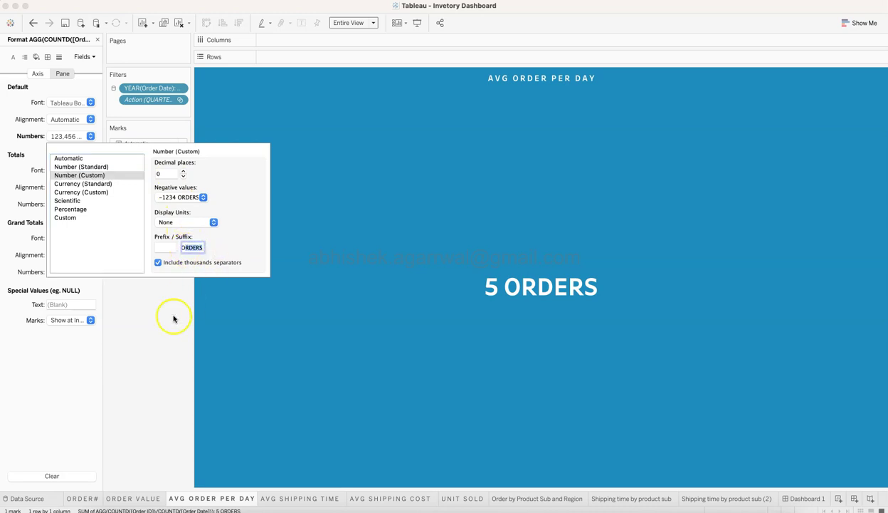
{"action": "left_click", "coordinate": [161, 357]}
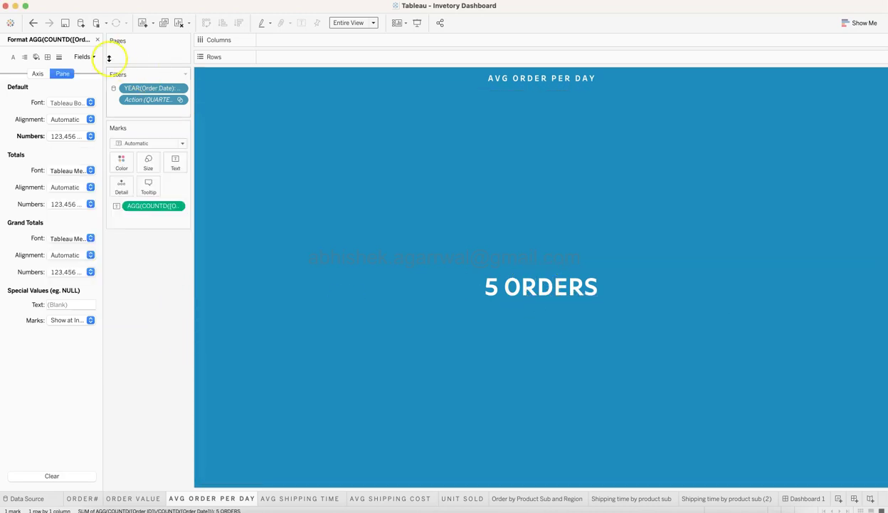
{"action": "left_click", "coordinate": [97, 40]}
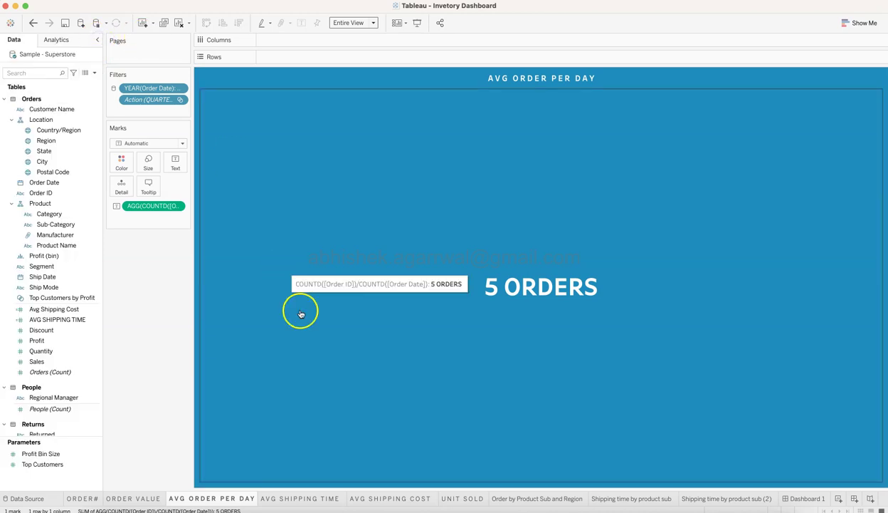
Step: Shade the AVG ORDER PER DAY worksheet background blue, RGB 30, 141, 191
{"action": "right_click", "coordinate": [385, 353]}
{"action": "left_click", "coordinate": [411, 403]}
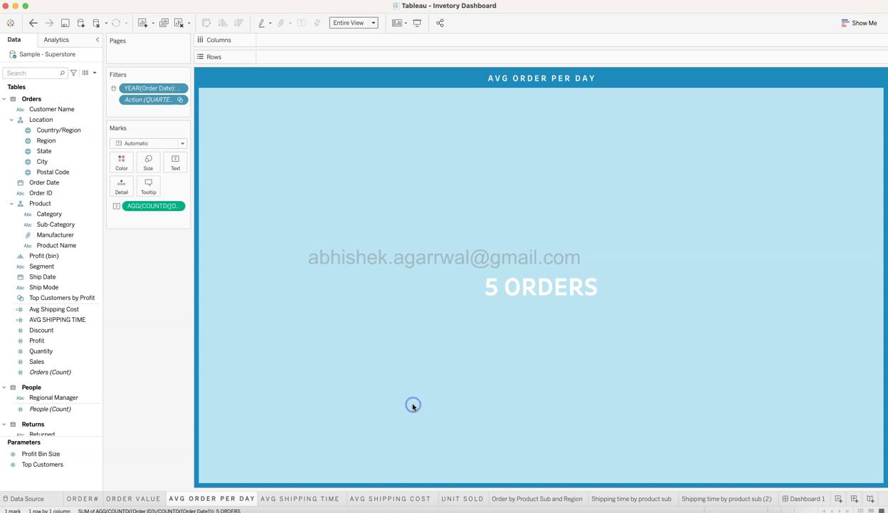
{"action": "left_click", "coordinate": [36, 58]}
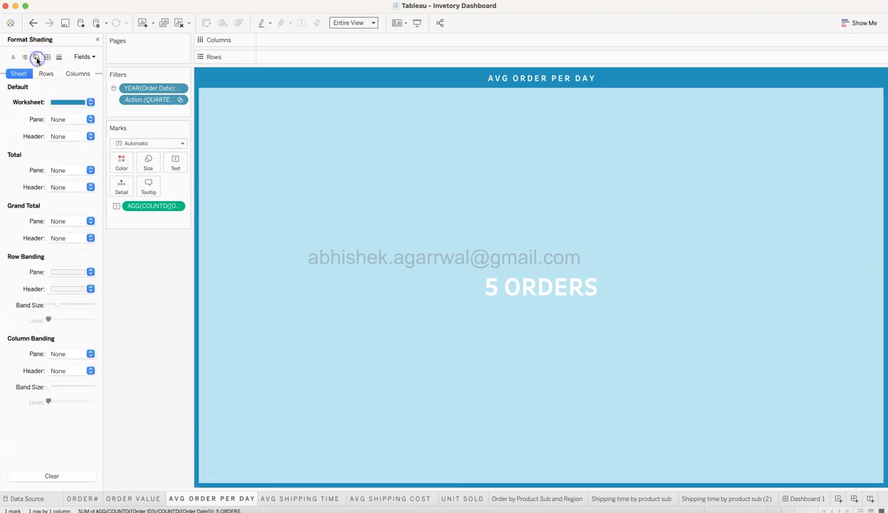
{"action": "left_click", "coordinate": [71, 102]}
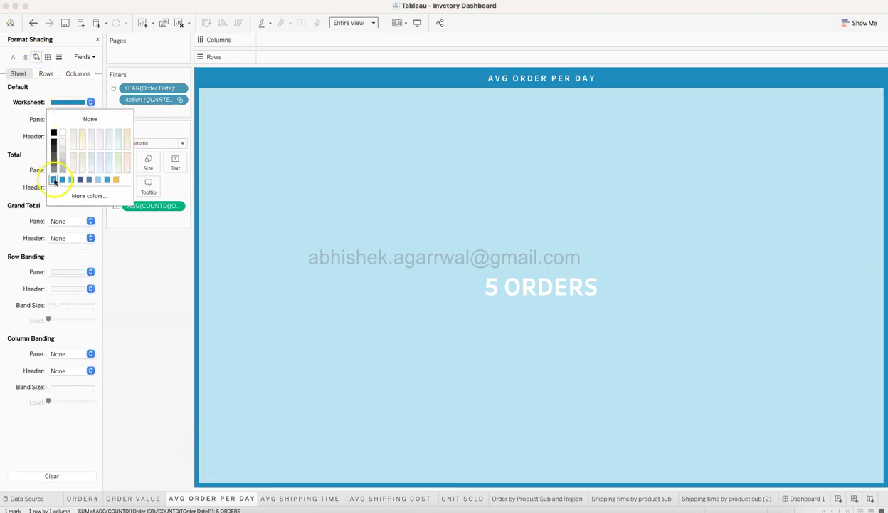
{"action": "left_click", "coordinate": [86, 195]}
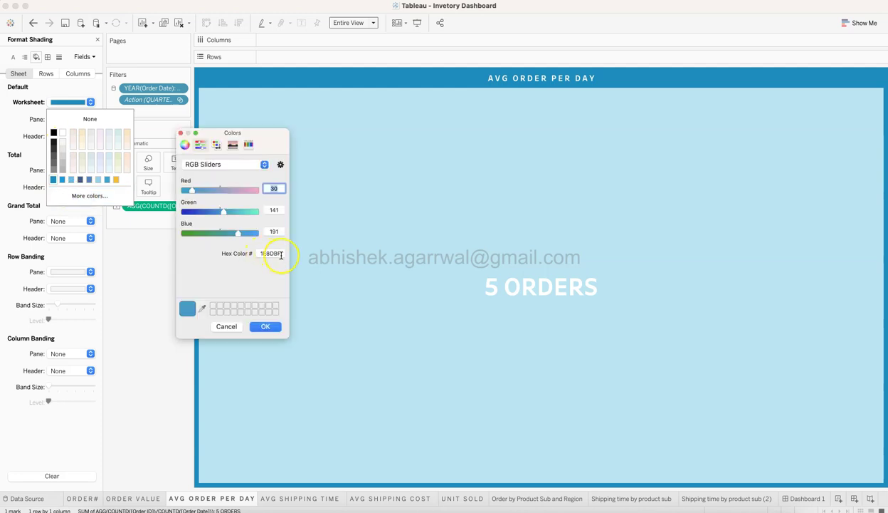
{"action": "left_click", "coordinate": [271, 328]}
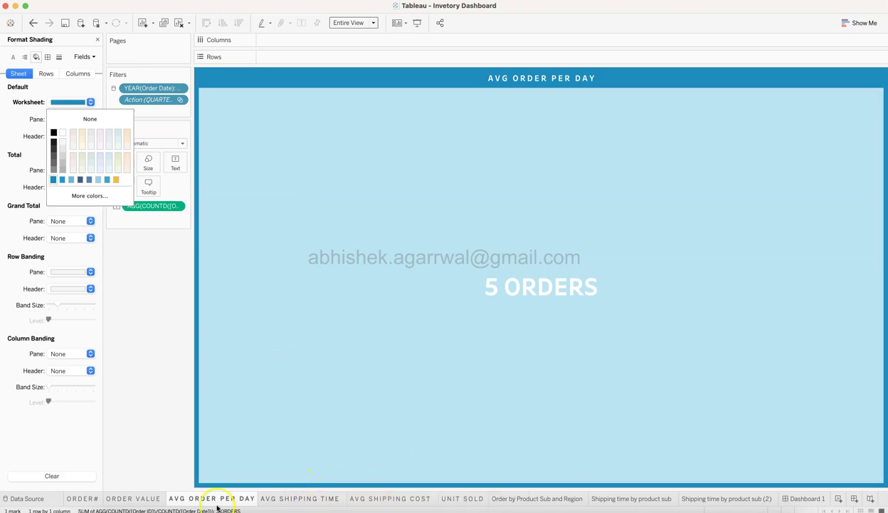
{"action": "left_click", "coordinate": [146, 499]}
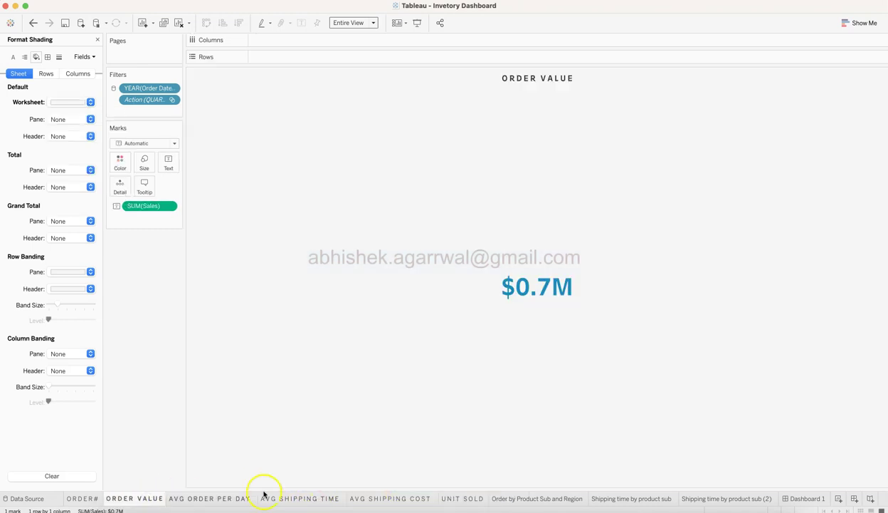
Step: On AVG SHIPPING TIME, close the shading pane and glance at the AVG SHIPPING TIME calculation
{"action": "left_click", "coordinate": [306, 499]}
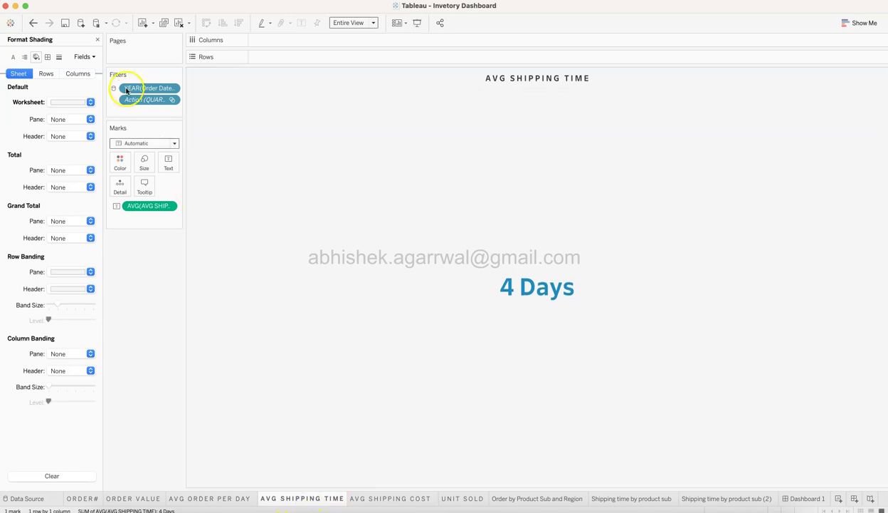
{"action": "left_click", "coordinate": [98, 40]}
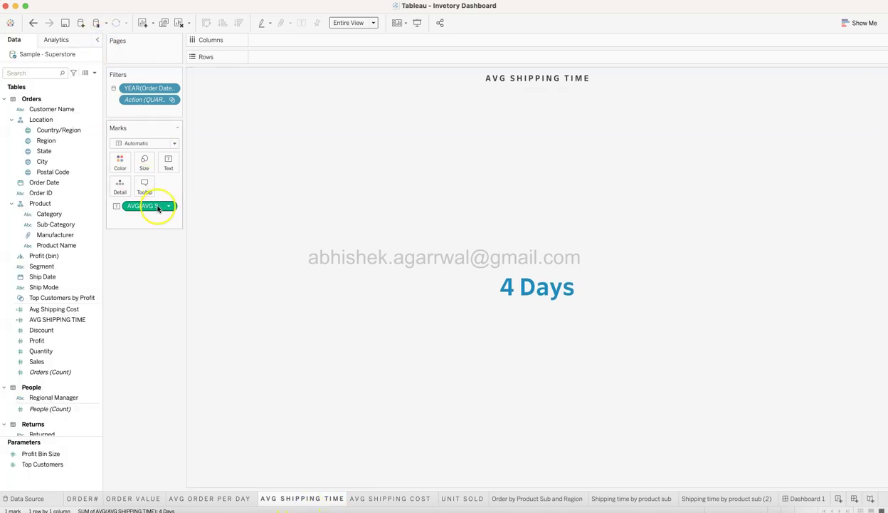
{"action": "mouse_move", "coordinate": [527, 297]}
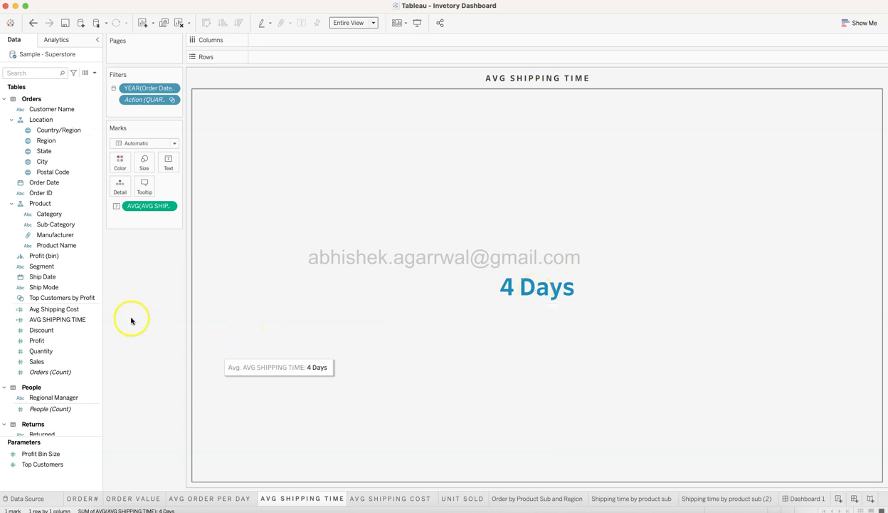
{"action": "left_click", "coordinate": [96, 268]}
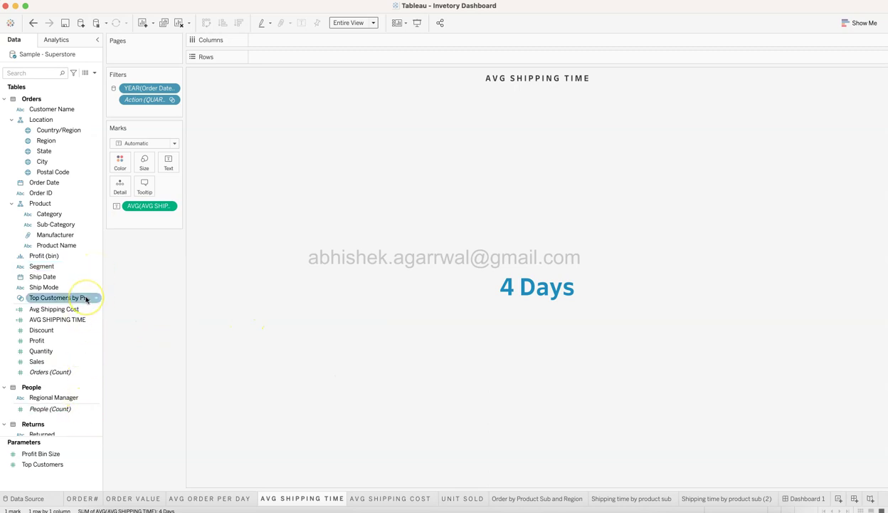
{"action": "scroll", "coordinate": [86, 299], "scroll_direction": "down", "scroll_amount": 3}
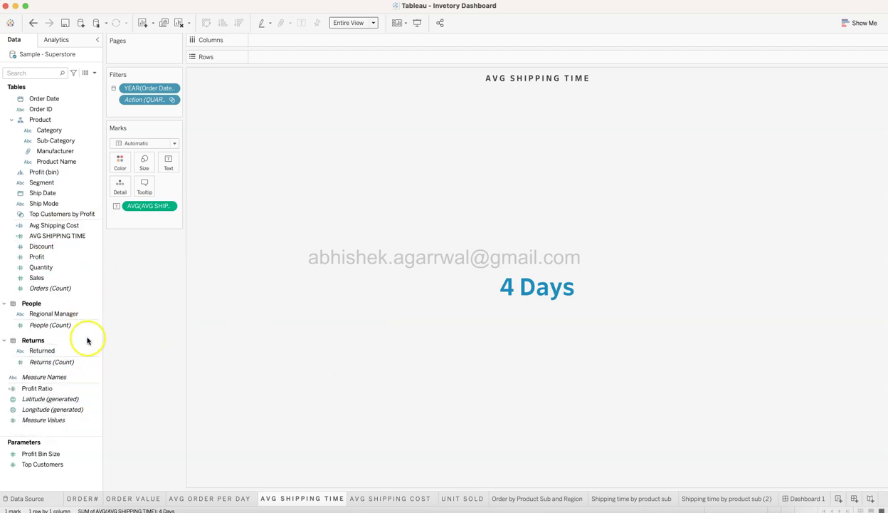
{"action": "left_click", "coordinate": [90, 238]}
{"action": "left_click", "coordinate": [96, 237]}
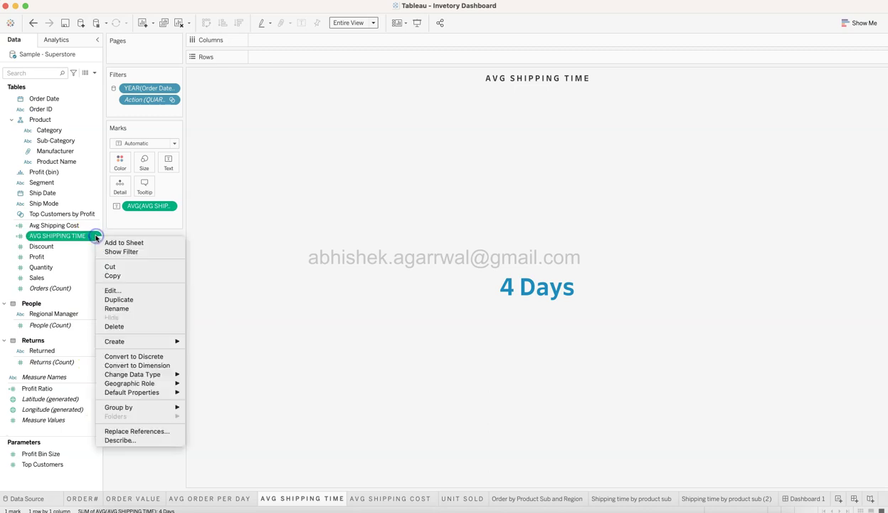
{"action": "left_click", "coordinate": [124, 292]}
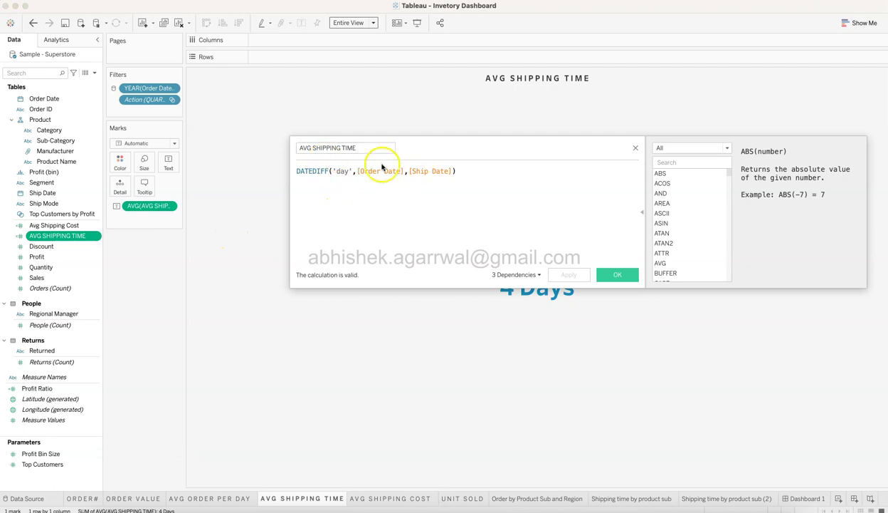
{"action": "left_click", "coordinate": [637, 150]}
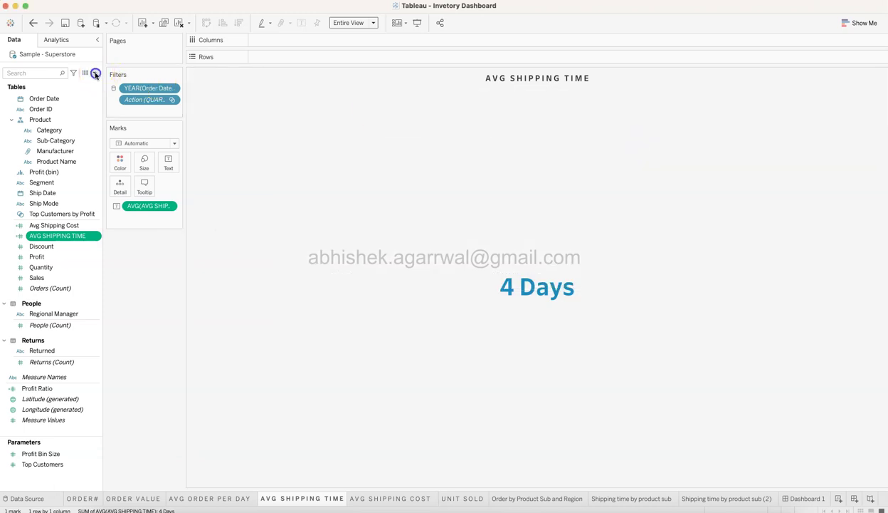
Step: Review the AVG SHIPPING TIME DATEDIFF formula and its 'day' date part without changes
{"action": "left_click", "coordinate": [95, 73]}
{"action": "left_click", "coordinate": [84, 86]}
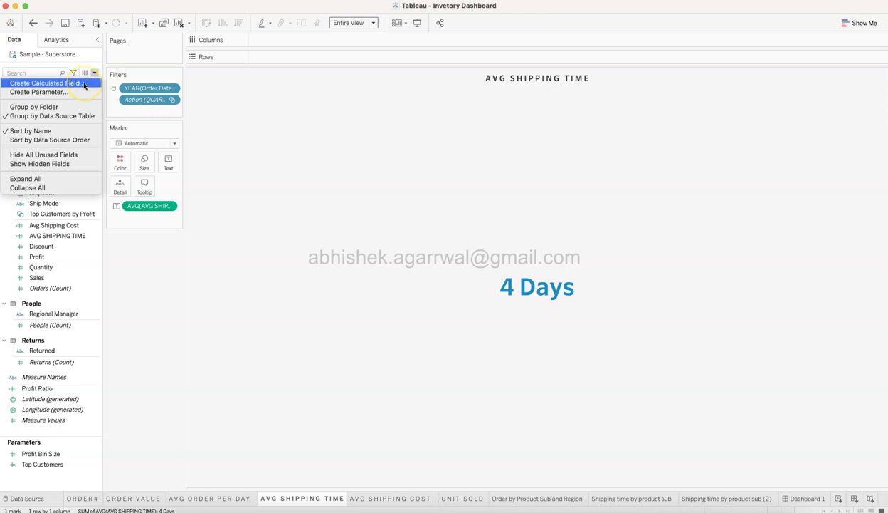
{"action": "left_click", "coordinate": [164, 290]}
{"action": "left_click", "coordinate": [95, 235]}
{"action": "right_click", "coordinate": [96, 236]}
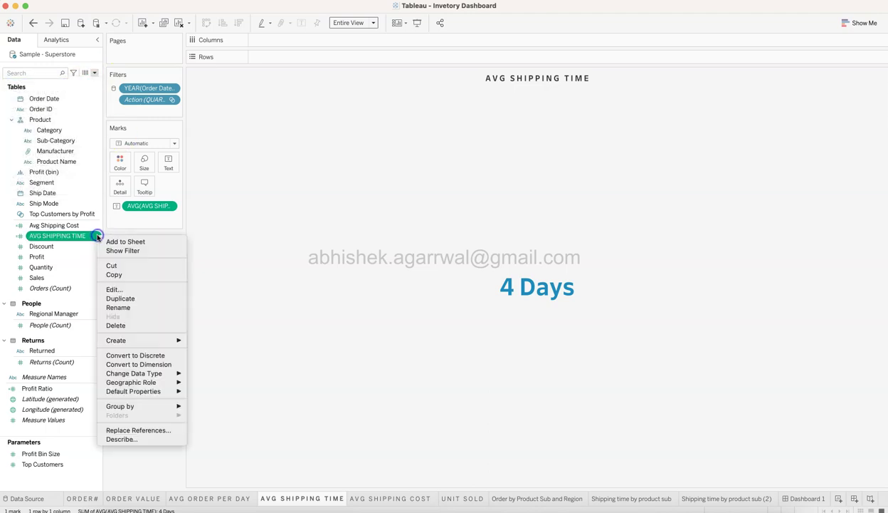
{"action": "left_click", "coordinate": [116, 289]}
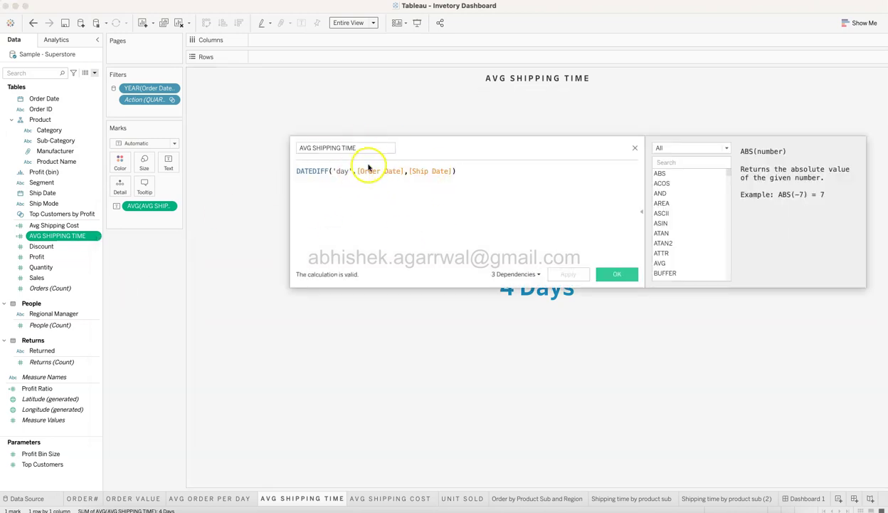
{"action": "left_click", "coordinate": [297, 171]}
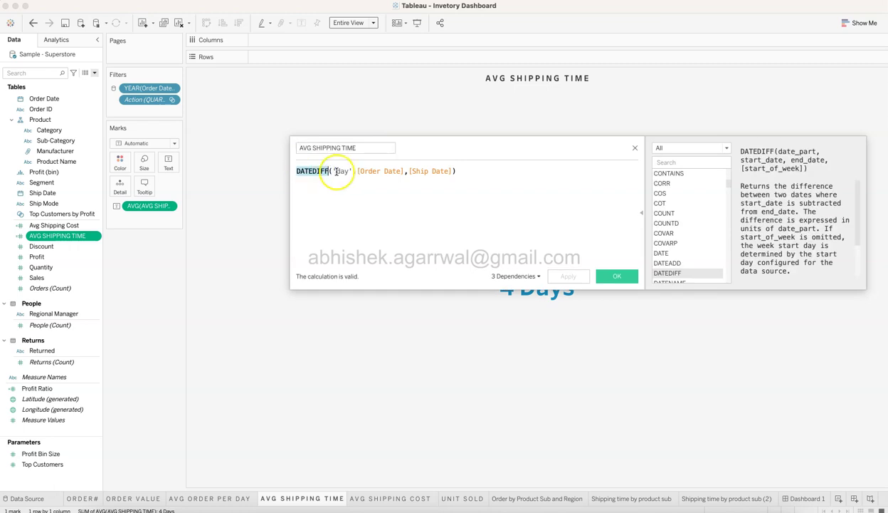
{"action": "left_click", "coordinate": [339, 170]}
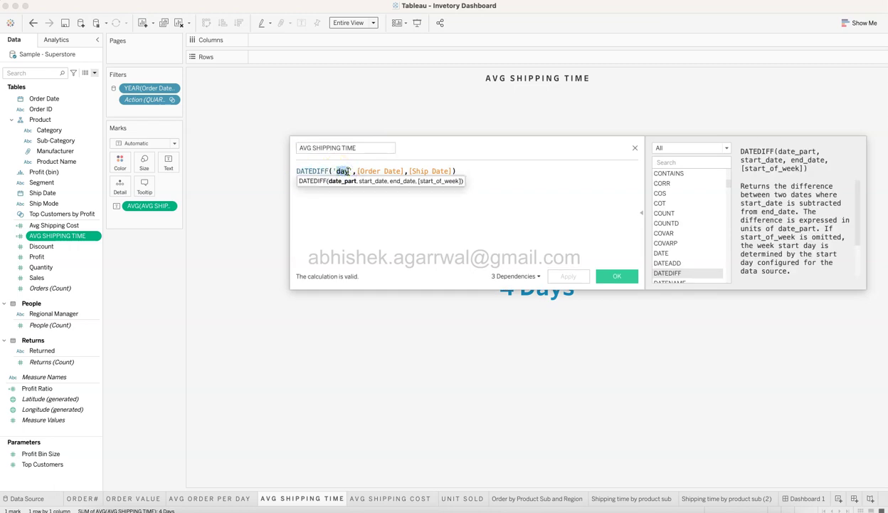
{"action": "left_click_drag", "start_coordinate": [357, 171], "coordinate": [559, 163]}
{"action": "left_click", "coordinate": [635, 148]}
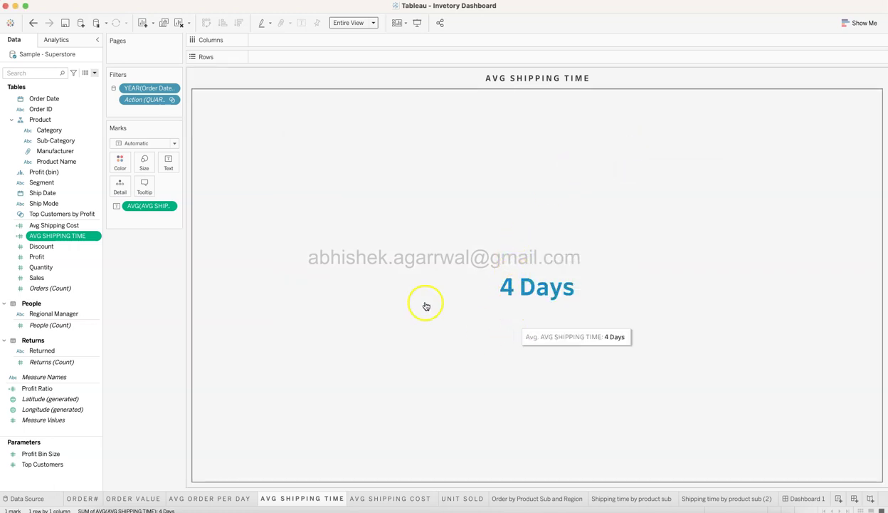
Step: Confirm the shipping-time measure uses a custom Number format with a Days suffix (4 Days)
{"action": "left_click", "coordinate": [170, 207]}
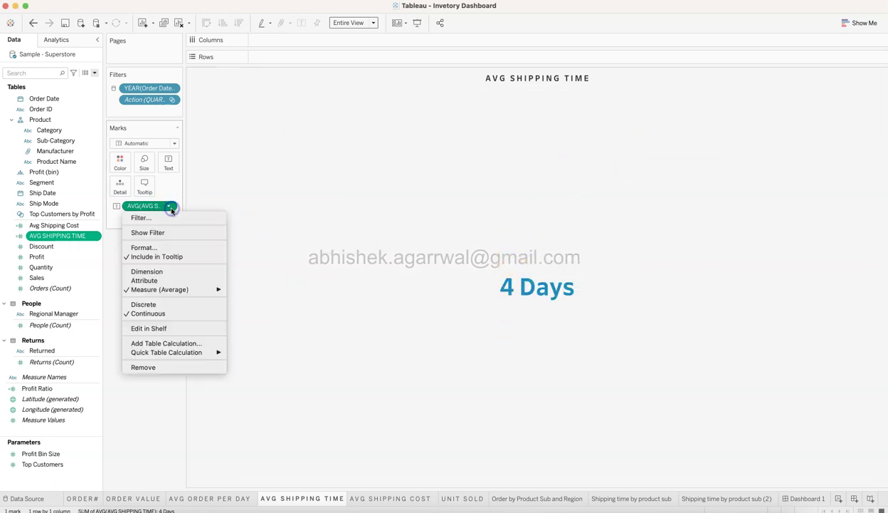
{"action": "left_click", "coordinate": [159, 245]}
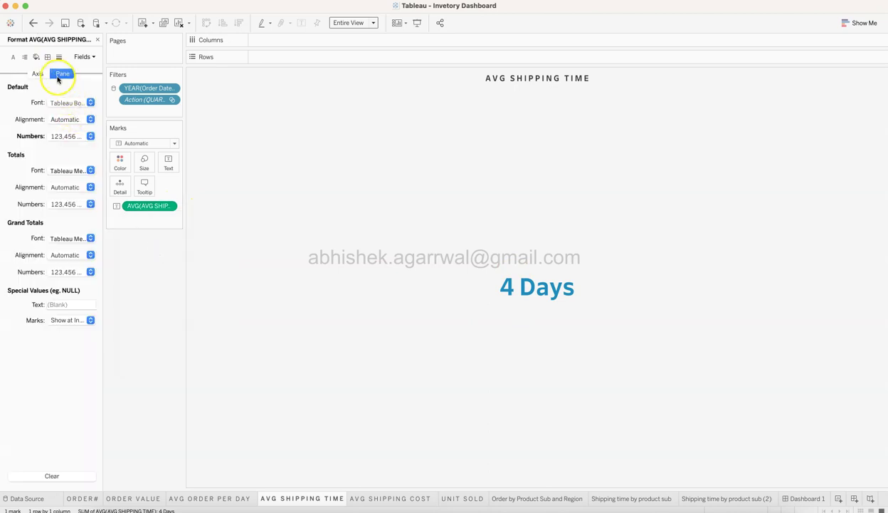
{"action": "left_click", "coordinate": [73, 136]}
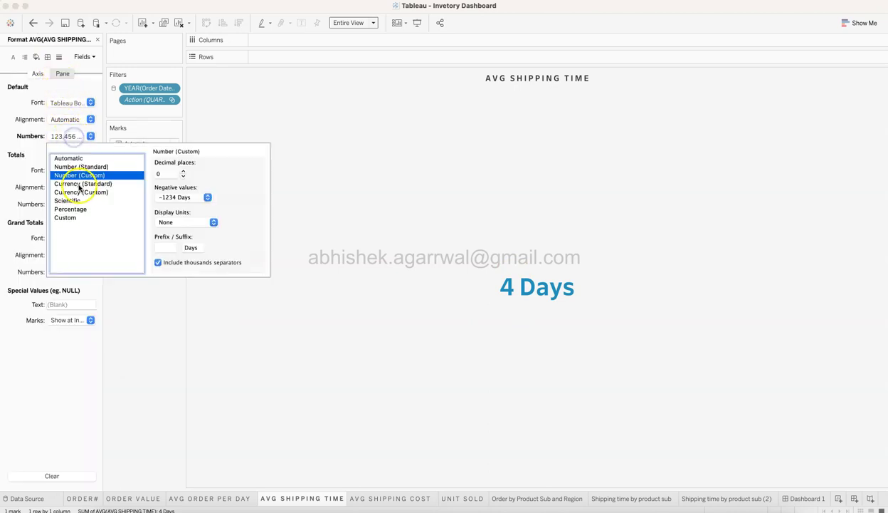
{"action": "left_click", "coordinate": [148, 324]}
{"action": "mouse_move", "coordinate": [562, 285]}
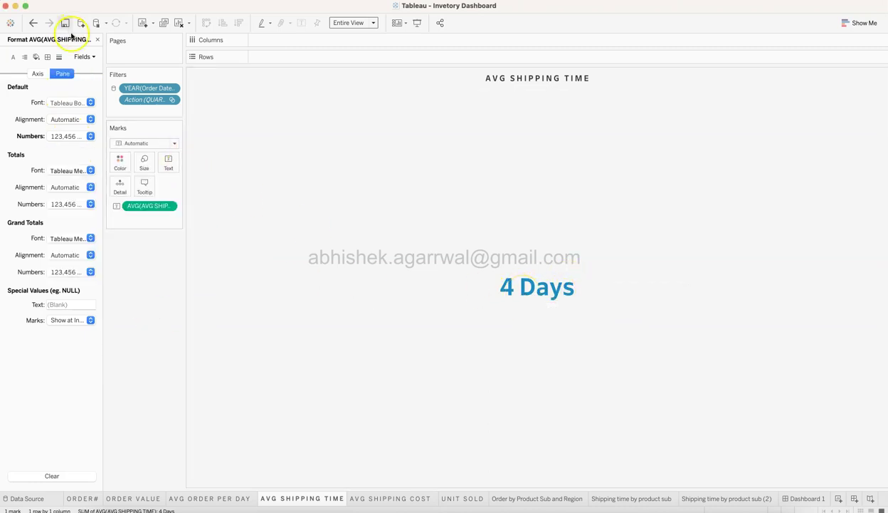
{"action": "left_click", "coordinate": [97, 39]}
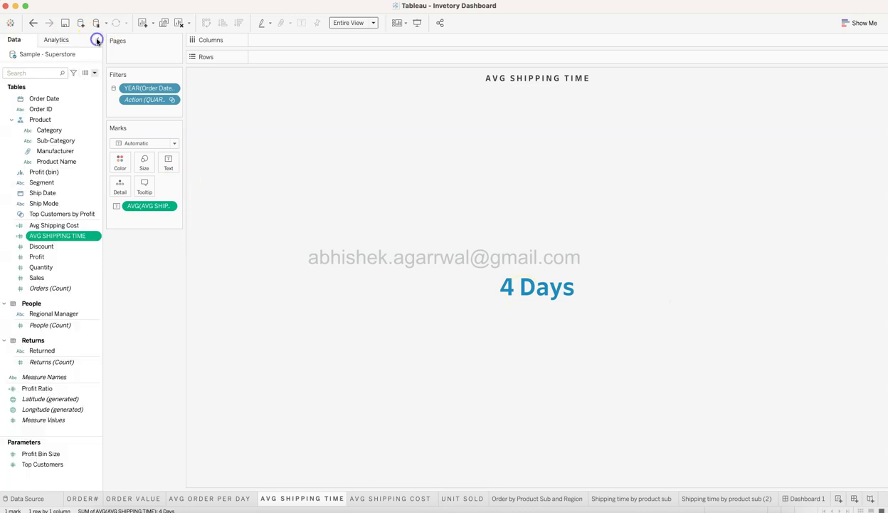
{"action": "left_click", "coordinate": [394, 498]}
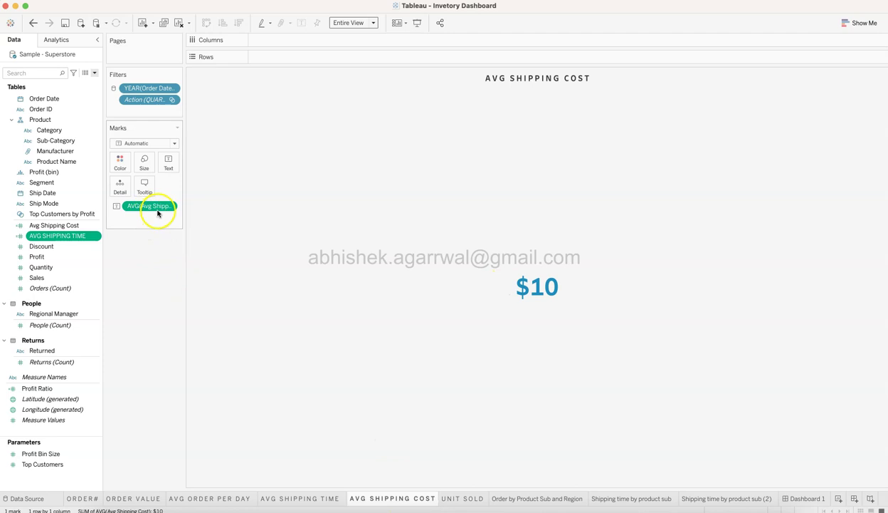
{"action": "left_click", "coordinate": [95, 225]}
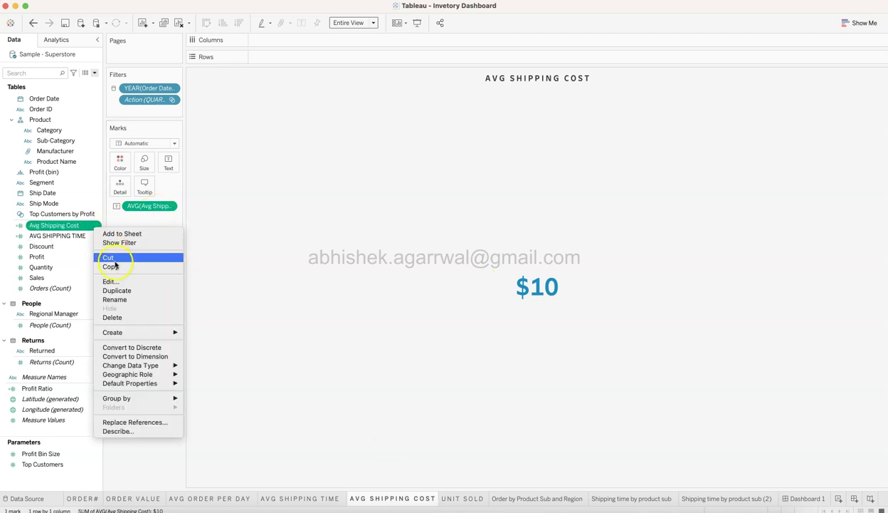
{"action": "left_click", "coordinate": [125, 282]}
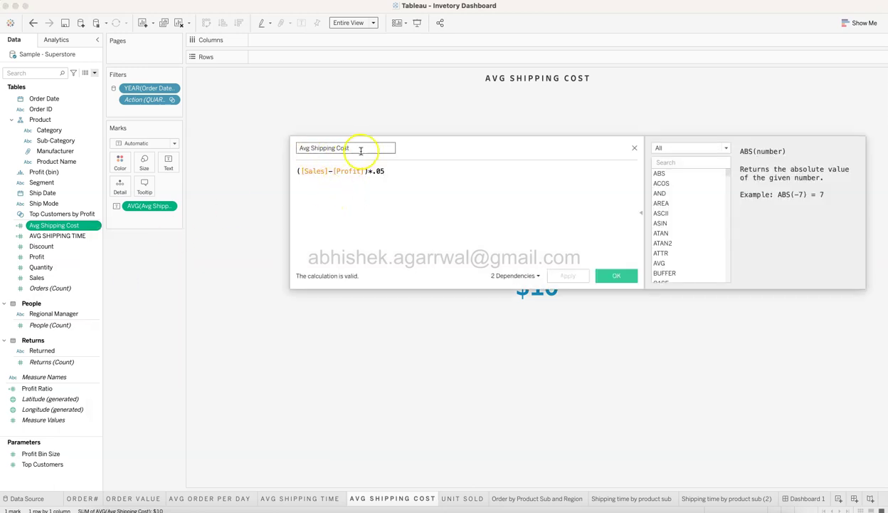
{"action": "left_click_drag", "start_coordinate": [319, 171], "coordinate": [347, 171]}
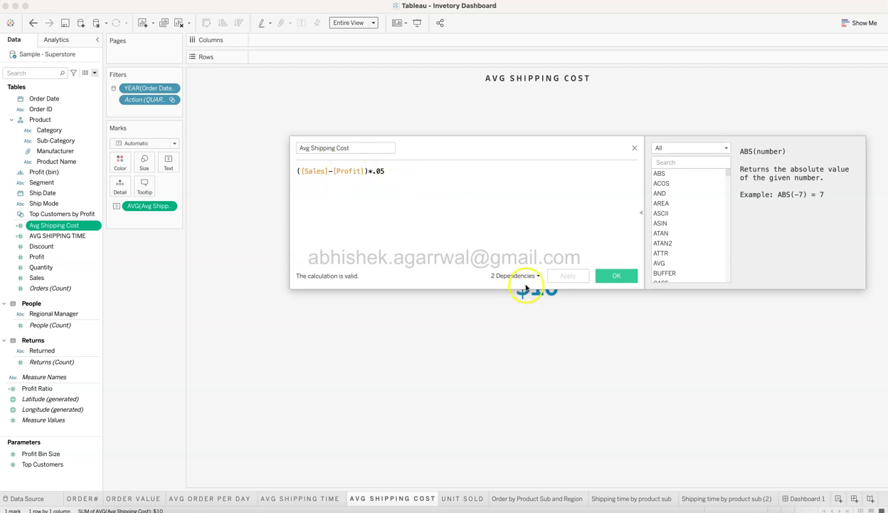
{"action": "left_click", "coordinate": [635, 147]}
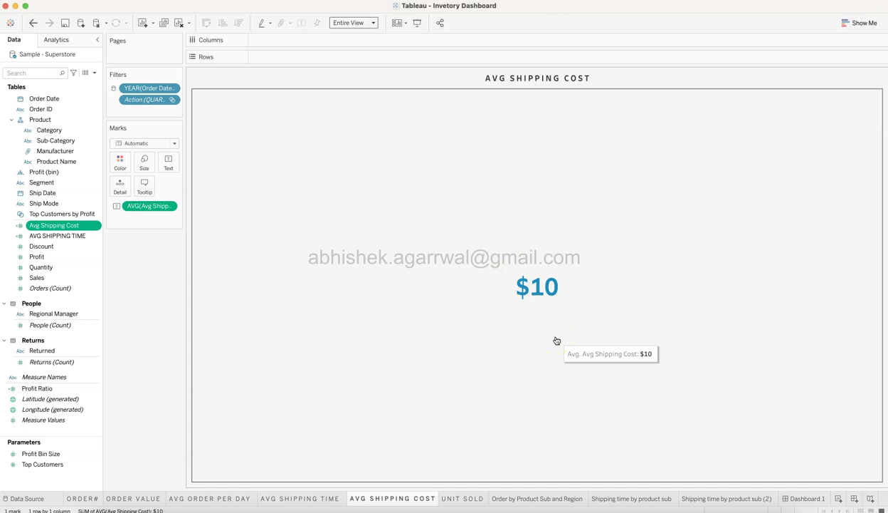
Step: On UNIT SOLD, confirm SUM(Quantity) is formatted in thousands (K), reading 12K
{"action": "left_click", "coordinate": [479, 499]}
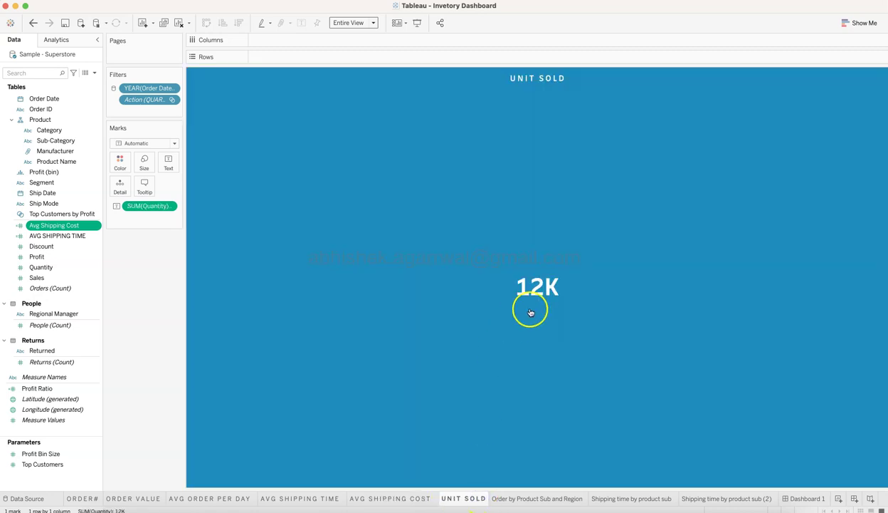
{"action": "left_click", "coordinate": [41, 269]}
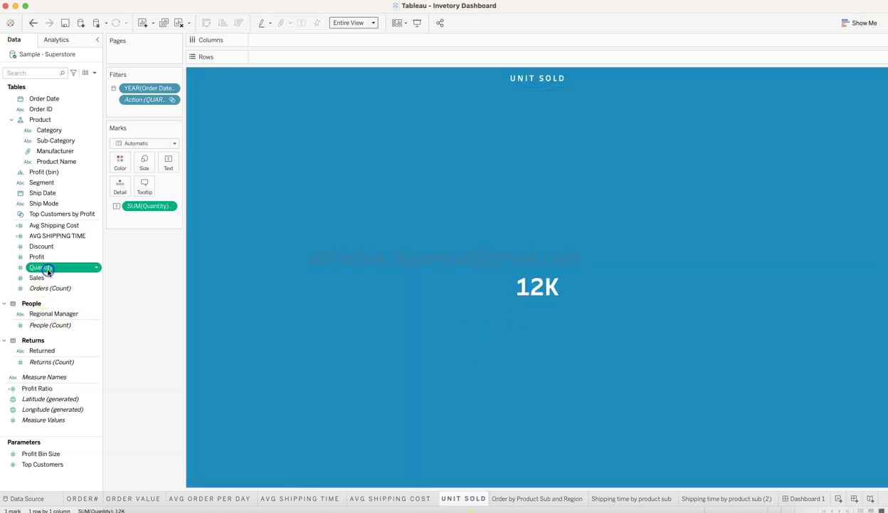
{"action": "mouse_move", "coordinate": [539, 286]}
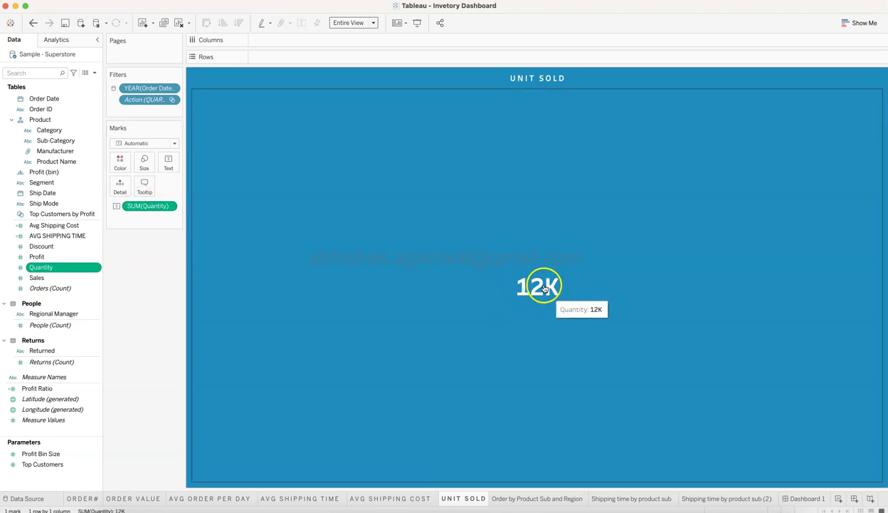
{"action": "left_click", "coordinate": [171, 206]}
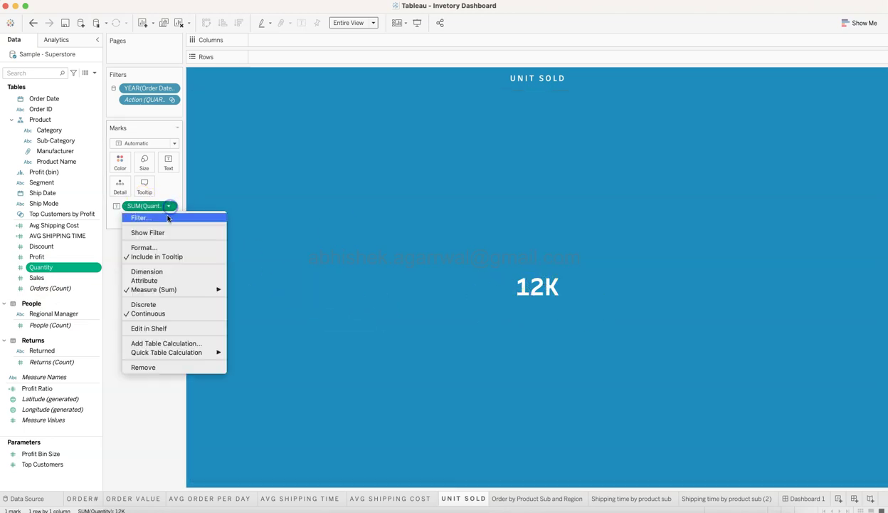
{"action": "left_click", "coordinate": [161, 246]}
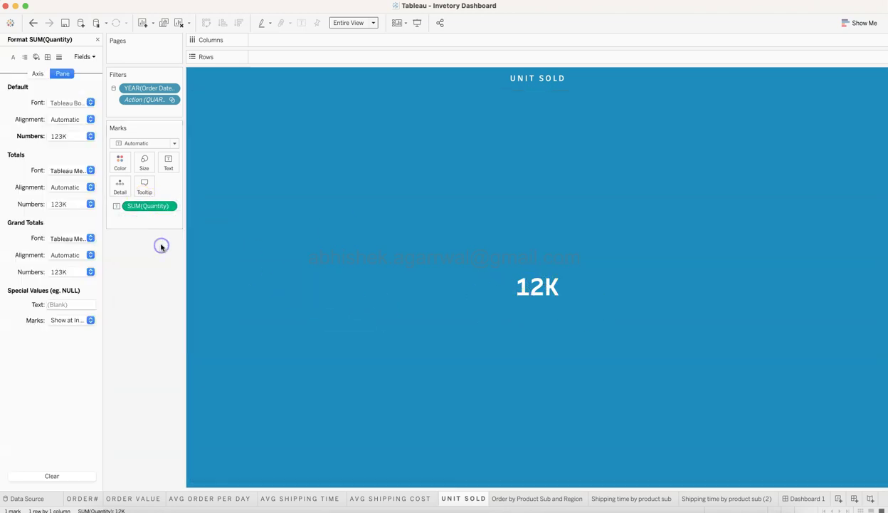
{"action": "left_click", "coordinate": [77, 136]}
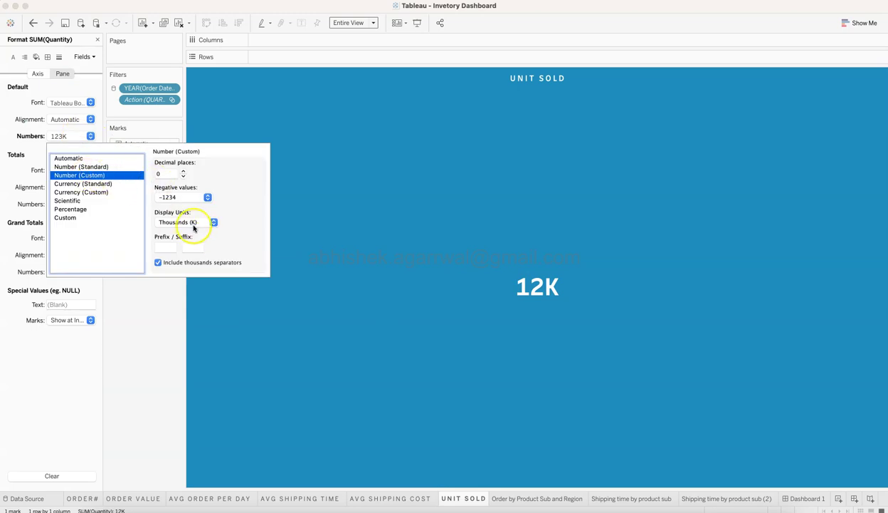
{"action": "left_click", "coordinate": [159, 364]}
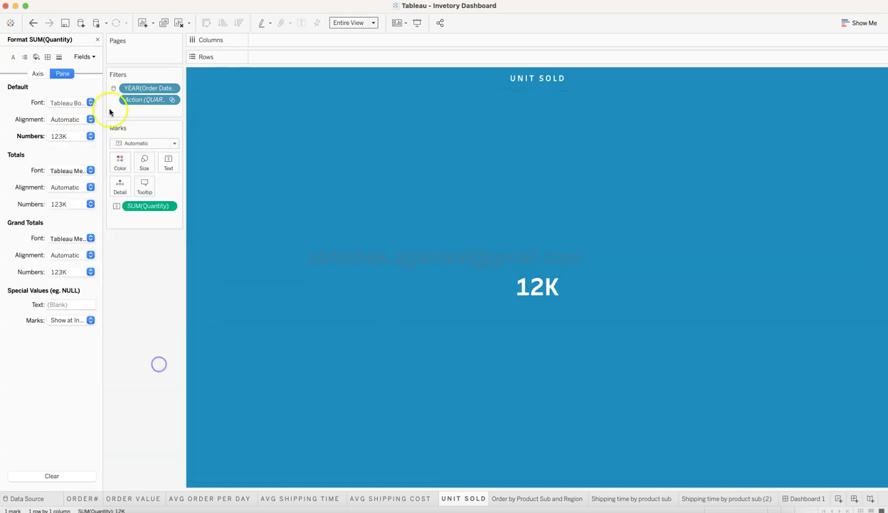
{"action": "left_click", "coordinate": [98, 39]}
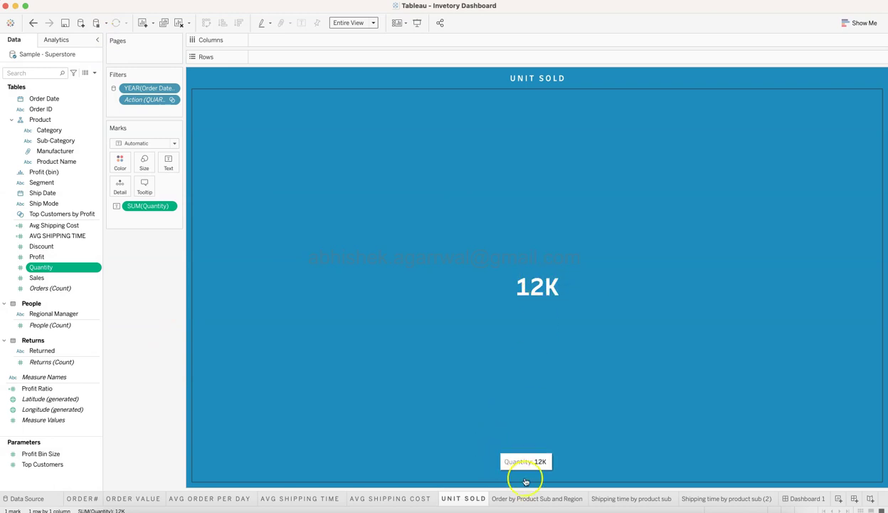
{"action": "left_click", "coordinate": [555, 501]}
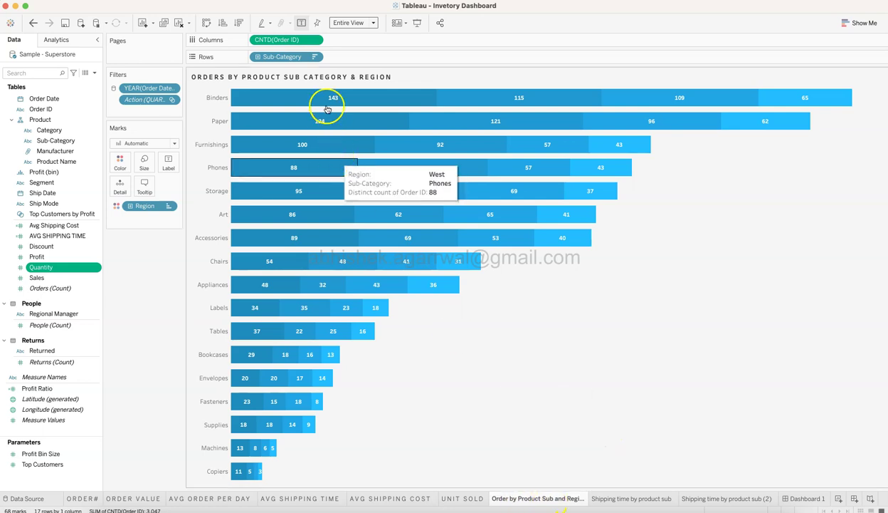
Step: Review the Order by Product Sub and Region title and select the Sub-Category and Region fields
{"action": "double_click", "coordinate": [329, 80]}
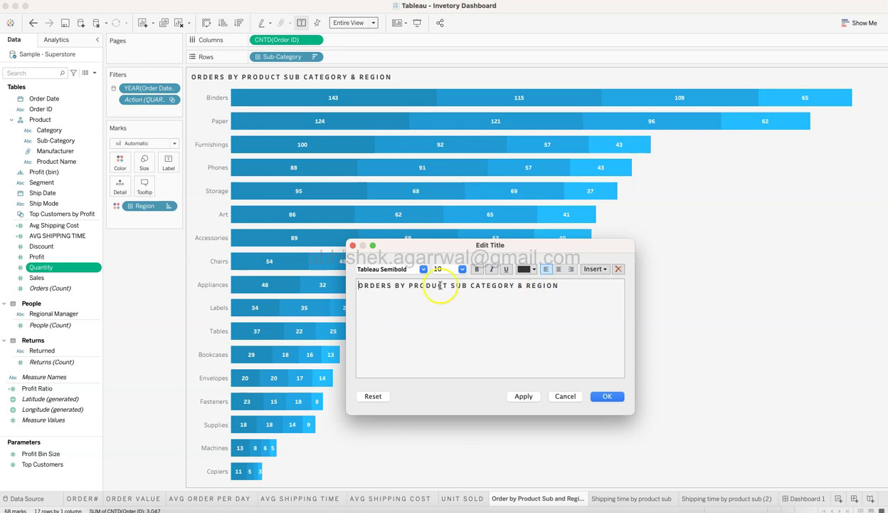
{"action": "left_click", "coordinate": [600, 394]}
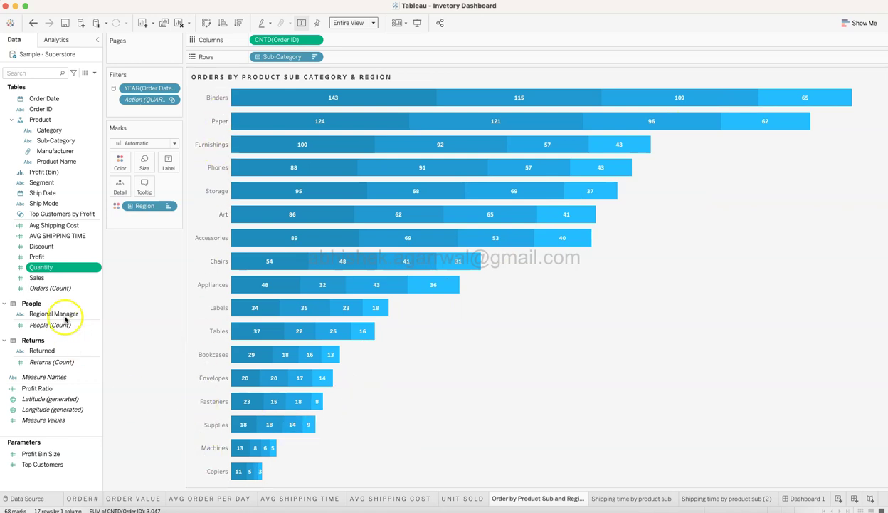
{"action": "scroll", "coordinate": [57, 185], "scroll_direction": "up", "scroll_amount": 1}
{"action": "left_click", "coordinate": [61, 162]}
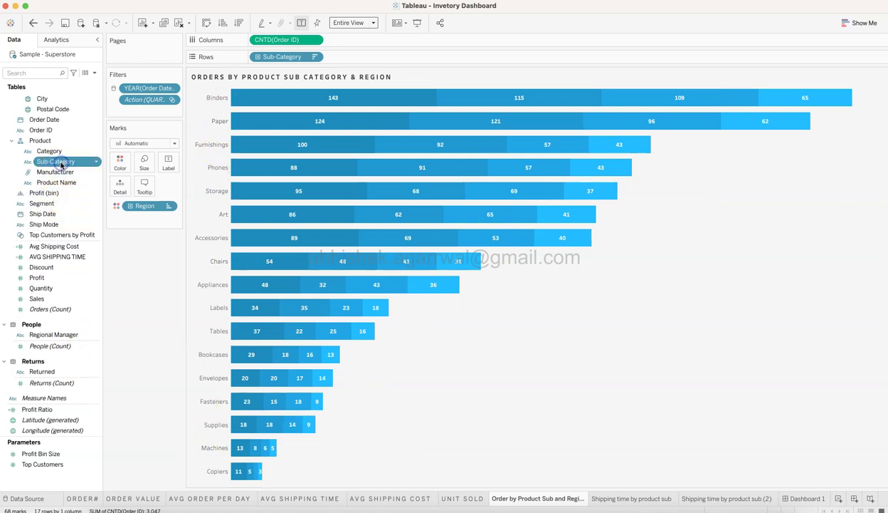
{"action": "left_click", "coordinate": [296, 41]}
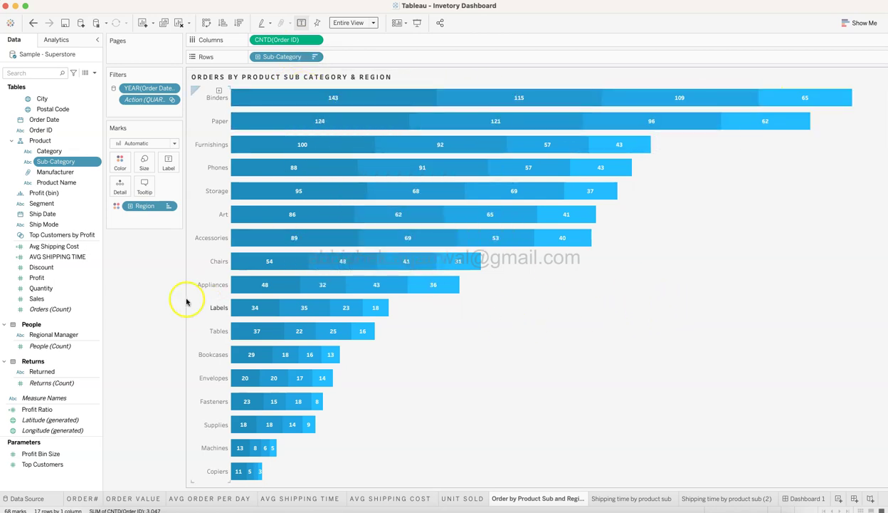
{"action": "scroll", "coordinate": [65, 161], "scroll_direction": "up", "scroll_amount": 2}
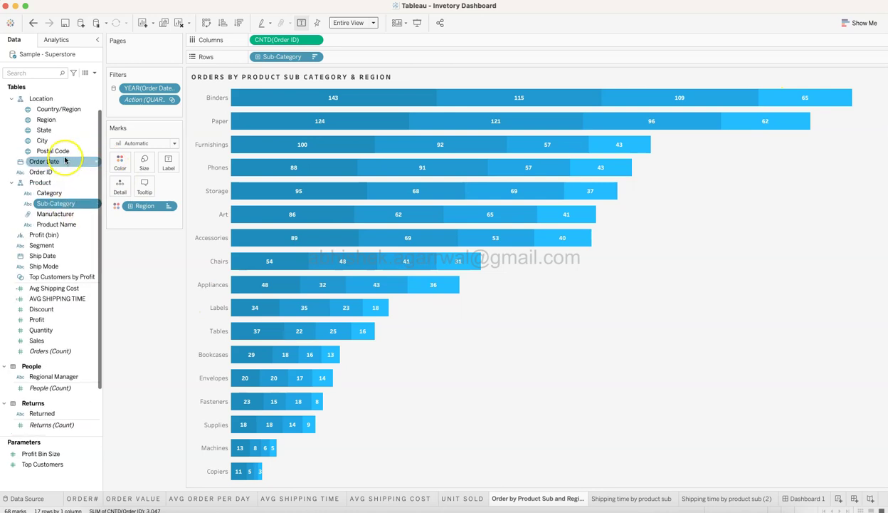
{"action": "left_click", "coordinate": [51, 120]}
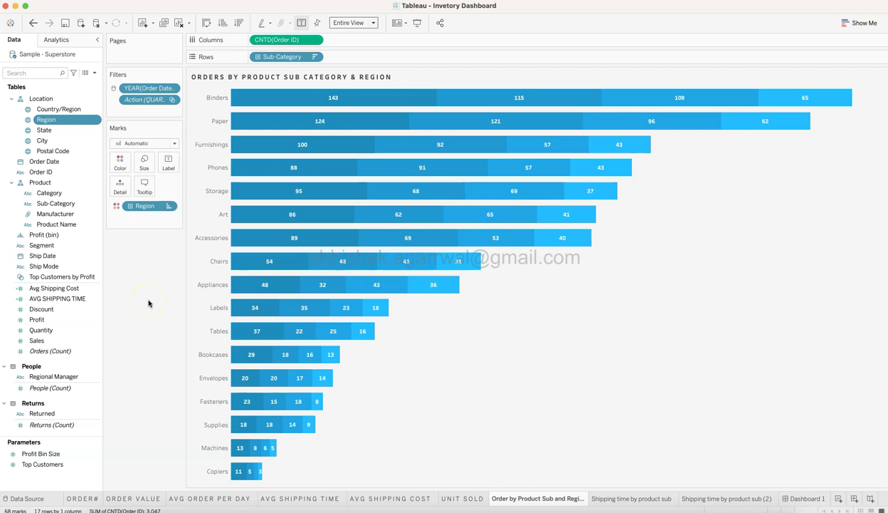
{"action": "left_click", "coordinate": [119, 161]}
Step: Edit the region colours, picking a new blue for West from the colour wheel
{"action": "mouse_move", "coordinate": [302, 94]}
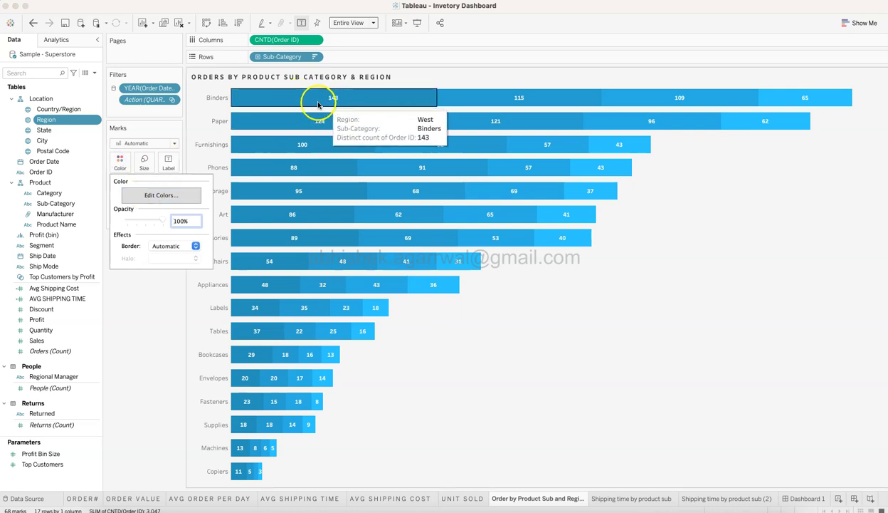
{"action": "left_click", "coordinate": [183, 196]}
{"action": "double_click", "coordinate": [317, 215]}
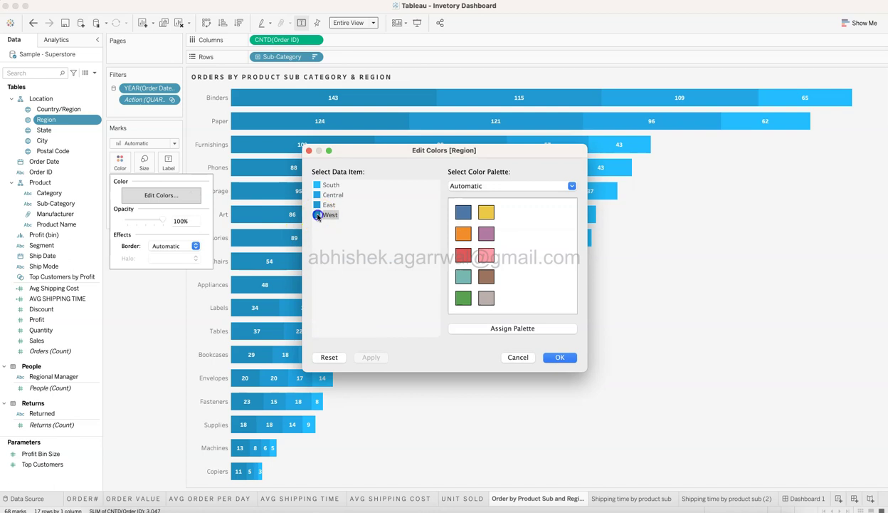
{"action": "left_click", "coordinate": [265, 326]}
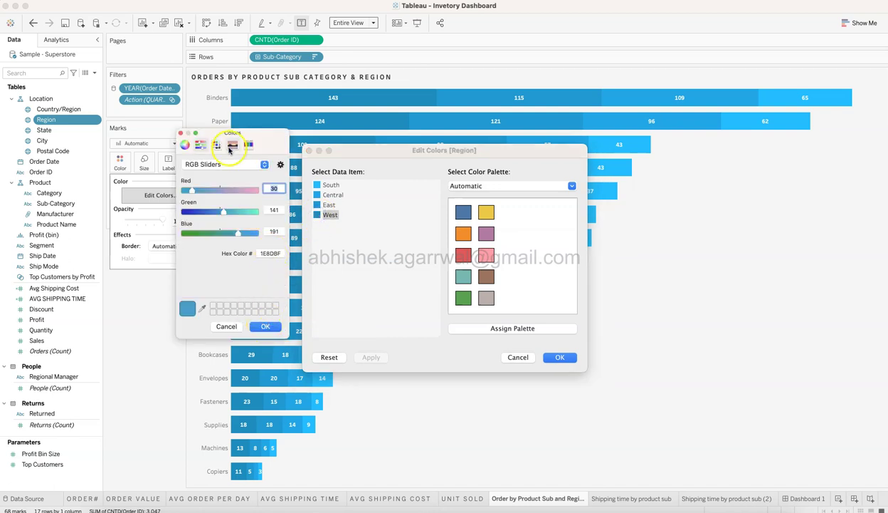
{"action": "left_click", "coordinate": [183, 146]}
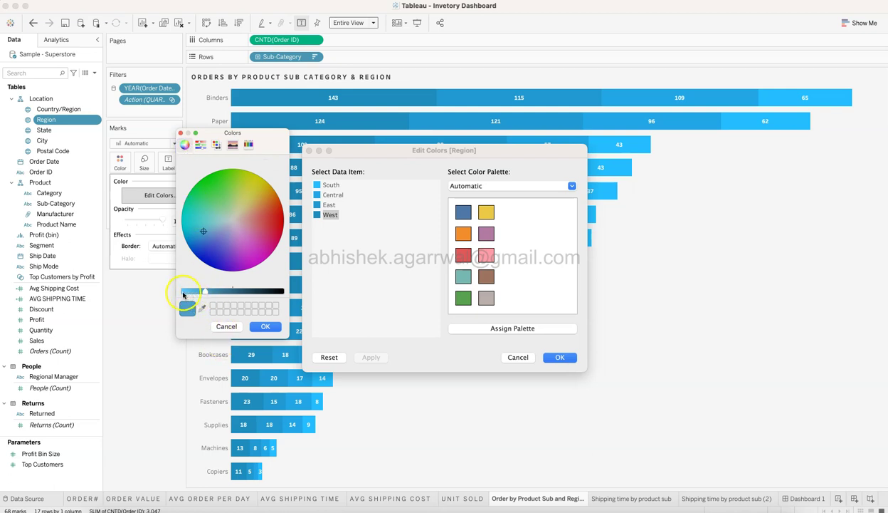
{"action": "left_click", "coordinate": [268, 331]}
{"action": "left_click", "coordinate": [324, 206]}
{"action": "left_click", "coordinate": [327, 196]}
{"action": "left_click", "coordinate": [329, 186]}
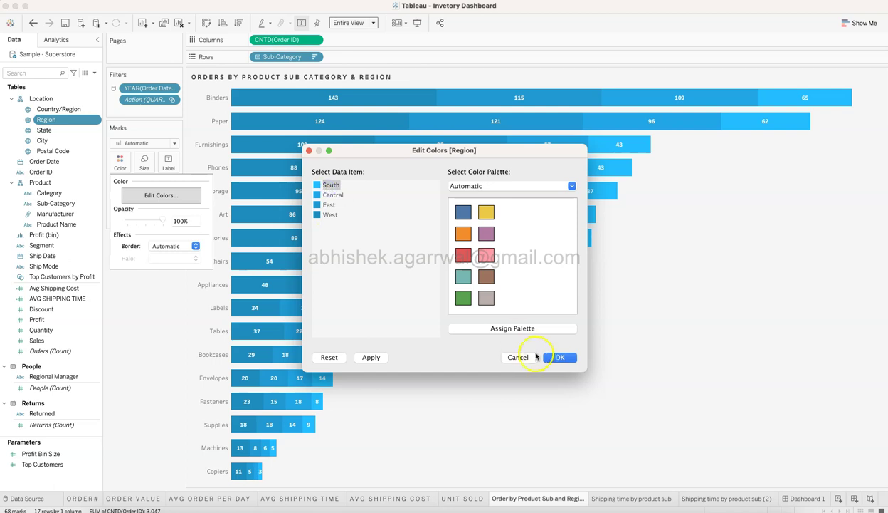
{"action": "left_click", "coordinate": [559, 357]}
Step: Recheck the East and Central region colours, leaving them unchanged
{"action": "left_click", "coordinate": [186, 237]}
{"action": "left_click", "coordinate": [120, 162]}
{"action": "left_click", "coordinate": [161, 195]}
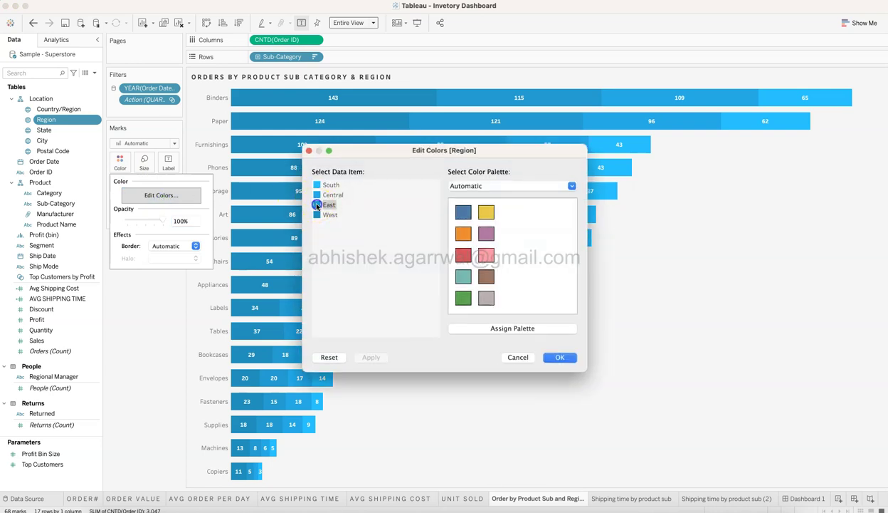
{"action": "left_click", "coordinate": [317, 205]}
{"action": "left_click", "coordinate": [234, 321]}
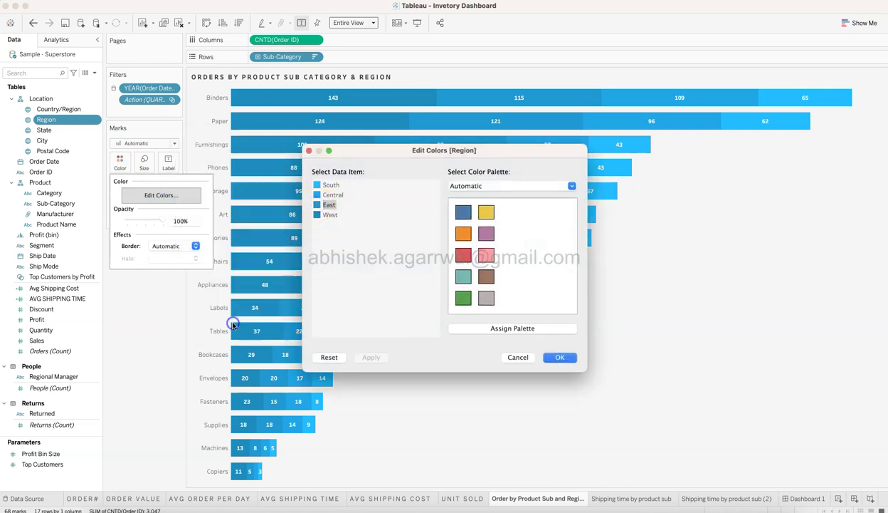
{"action": "left_click", "coordinate": [317, 194]}
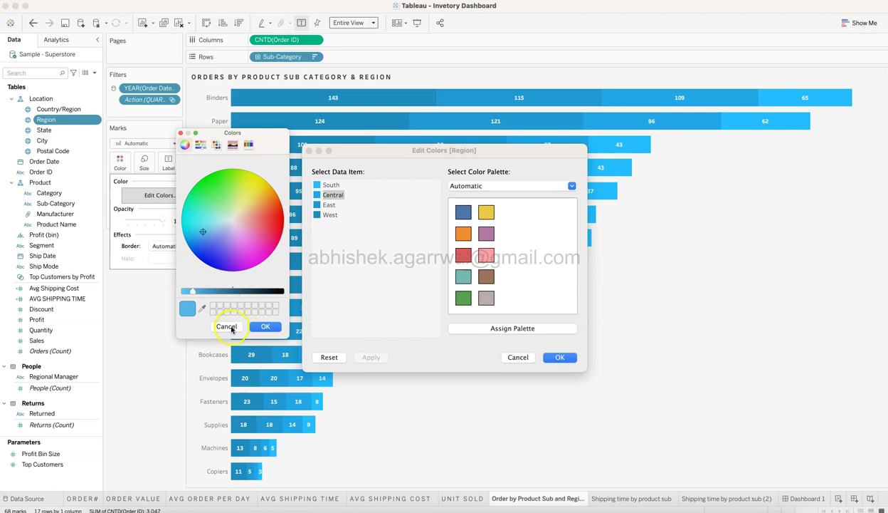
{"action": "left_click", "coordinate": [231, 328]}
{"action": "left_click", "coordinate": [560, 357]}
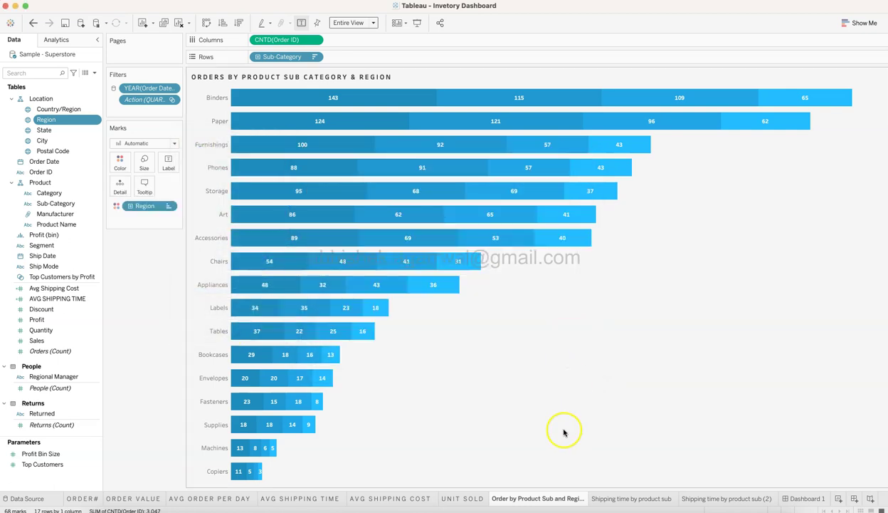
{"action": "left_click", "coordinate": [628, 498]}
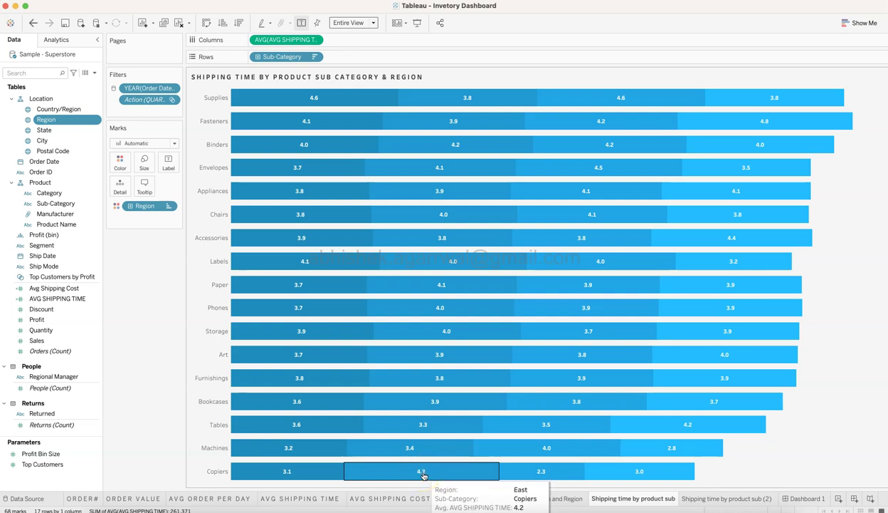
Step: Inspect the Copiers shipping-time tooltips for the West, East, Central and South regions
{"action": "left_click", "coordinate": [317, 471]}
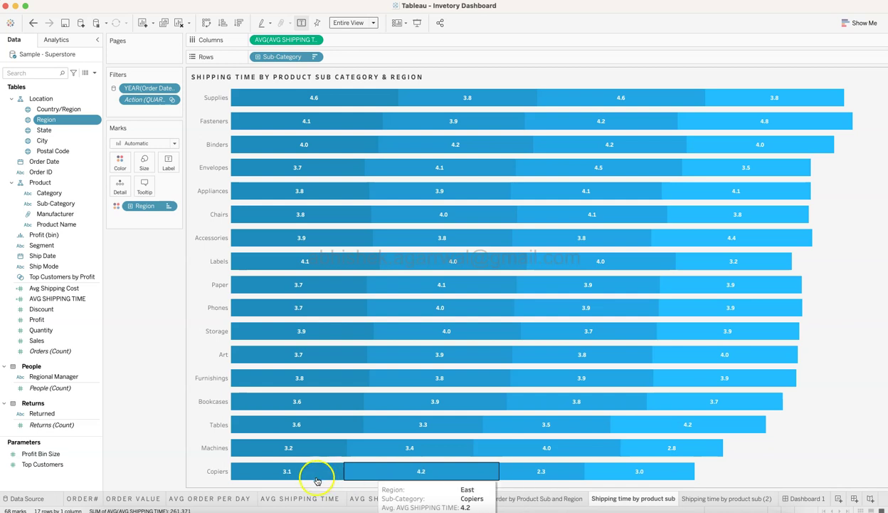
{"action": "left_click", "coordinate": [385, 479]}
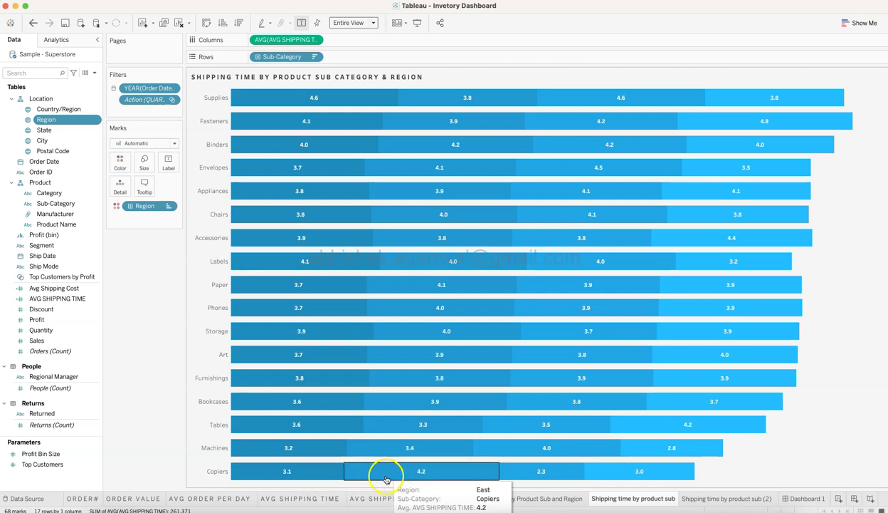
{"action": "left_click", "coordinate": [532, 470]}
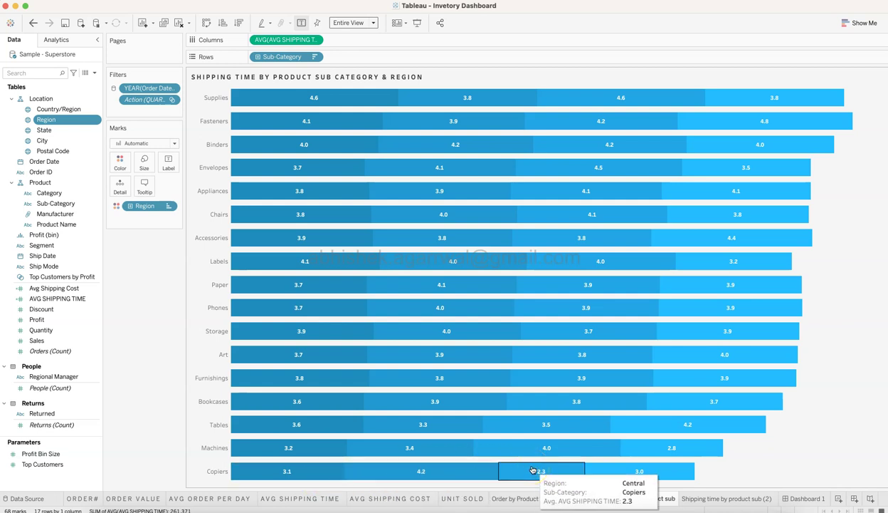
{"action": "left_click", "coordinate": [621, 470]}
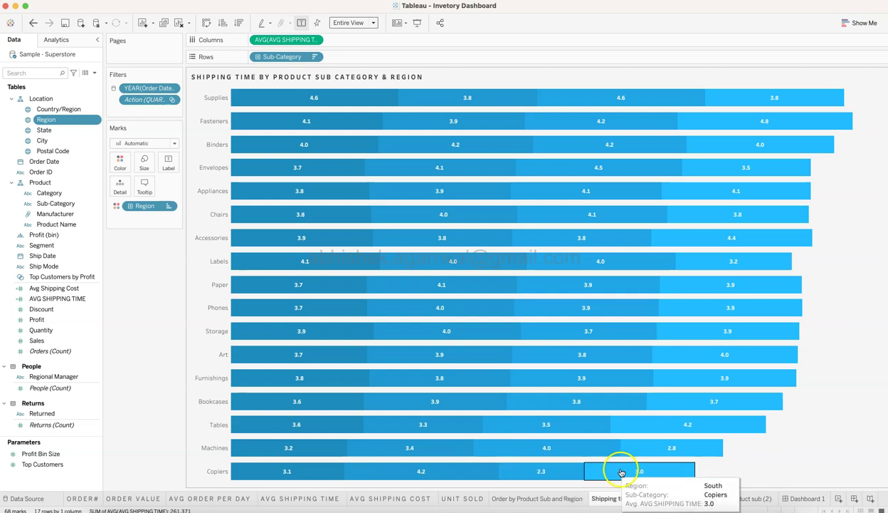
{"action": "left_click", "coordinate": [318, 471]}
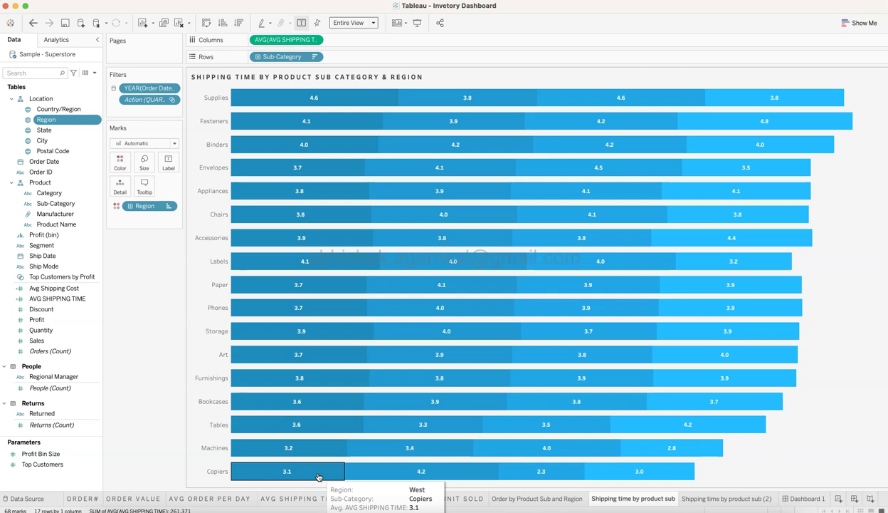
{"action": "left_click", "coordinate": [144, 379]}
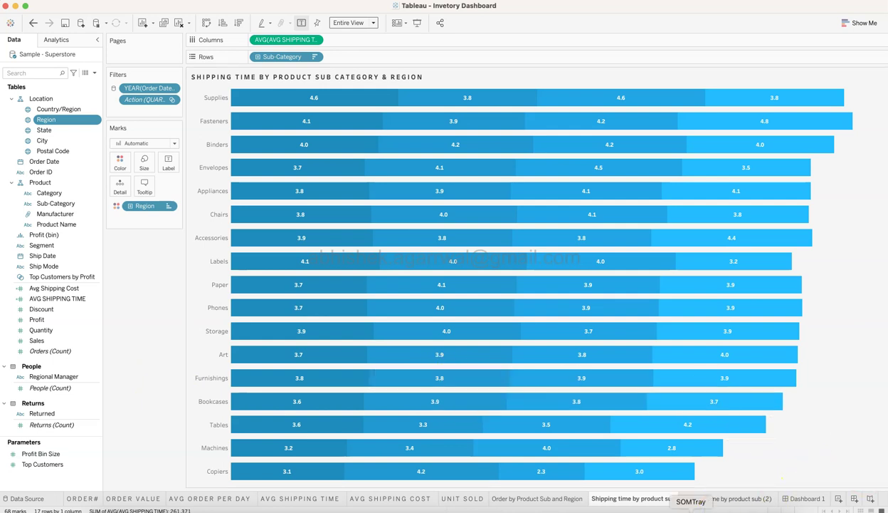
{"action": "left_click", "coordinate": [715, 501]}
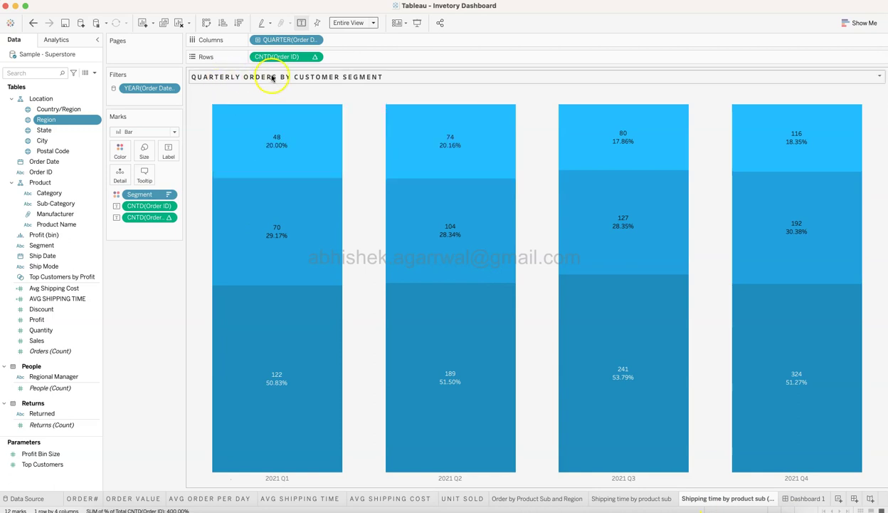
{"action": "left_click", "coordinate": [347, 85]}
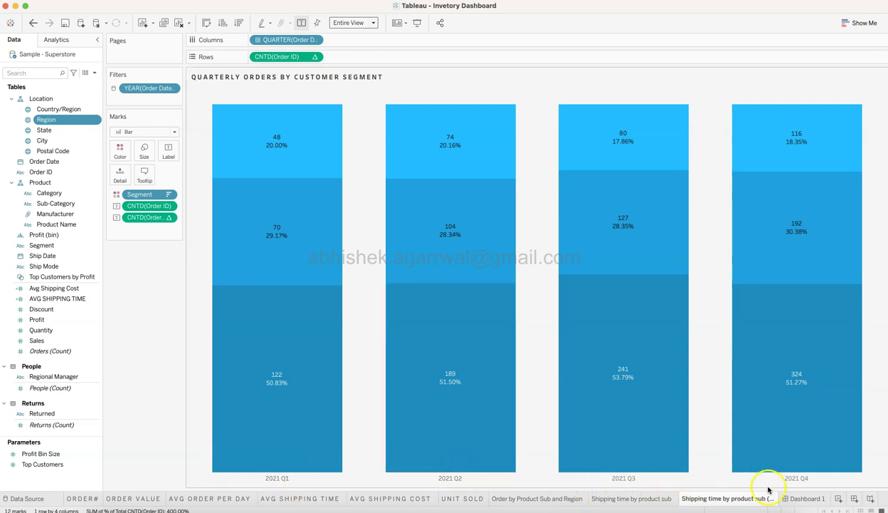
{"action": "mouse_move", "coordinate": [322, 256]}
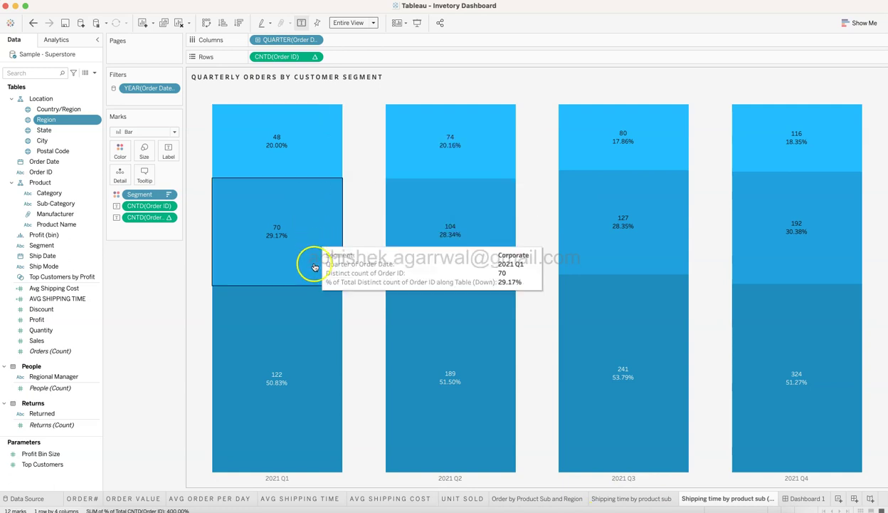
{"action": "mouse_move", "coordinate": [314, 345]}
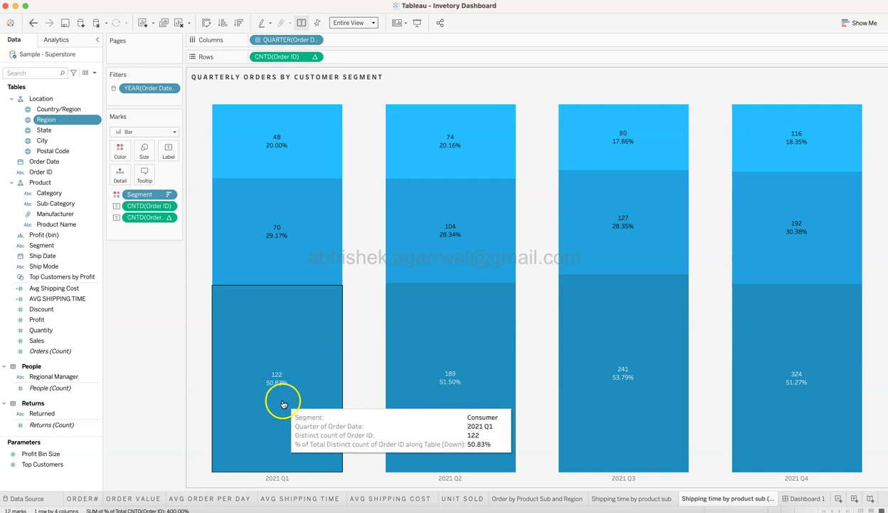
{"action": "mouse_move", "coordinate": [802, 413]}
{"action": "mouse_move", "coordinate": [317, 417]}
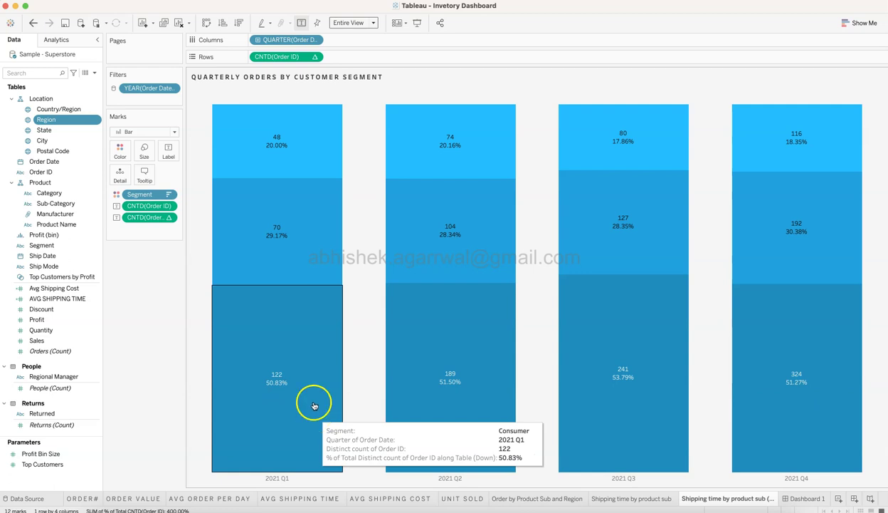
{"action": "mouse_move", "coordinate": [321, 223]}
{"action": "mouse_move", "coordinate": [325, 136]}
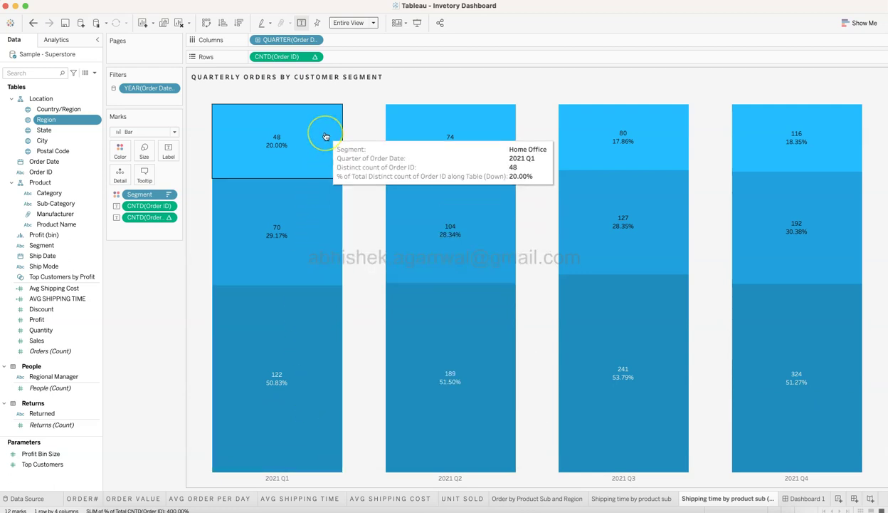
{"action": "left_click", "coordinate": [293, 122]}
{"action": "left_click", "coordinate": [281, 135]}
{"action": "mouse_move", "coordinate": [315, 368]}
{"action": "mouse_move", "coordinate": [367, 425]}
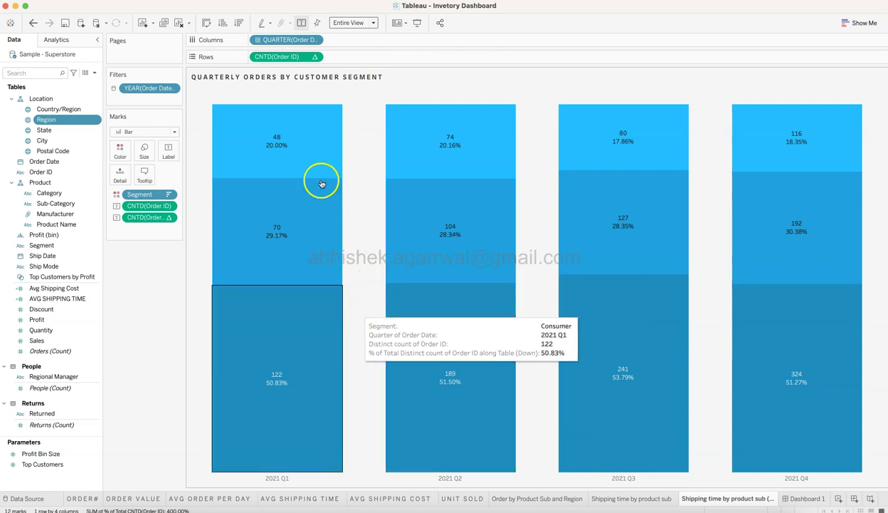
{"action": "left_click", "coordinate": [315, 57]}
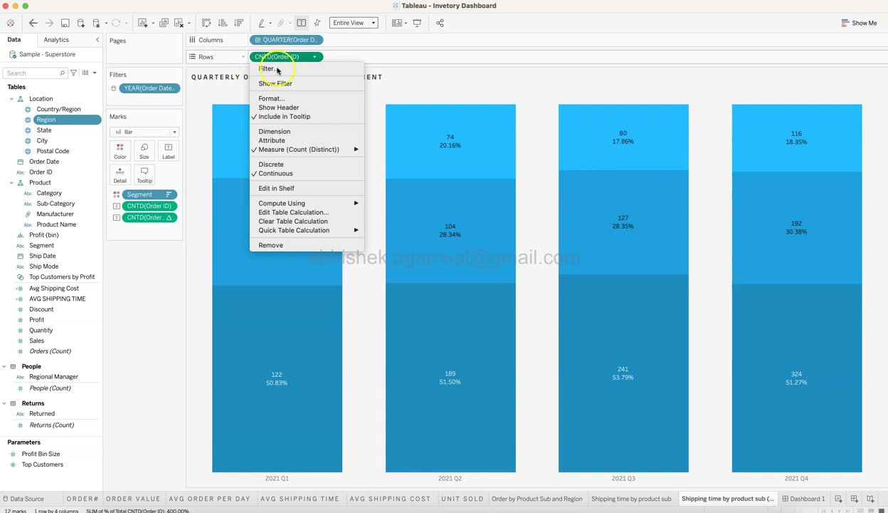
{"action": "mouse_move", "coordinate": [325, 230]}
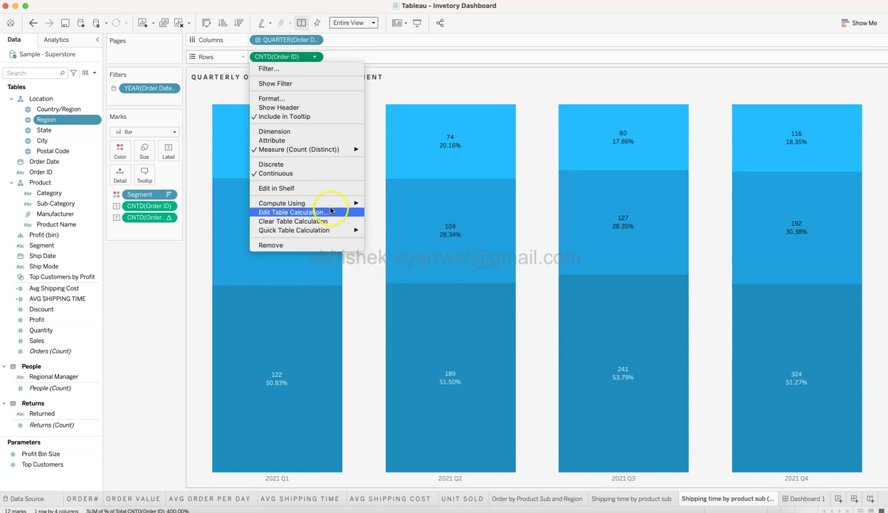
{"action": "mouse_move", "coordinate": [334, 206]}
{"action": "left_click", "coordinate": [386, 207]}
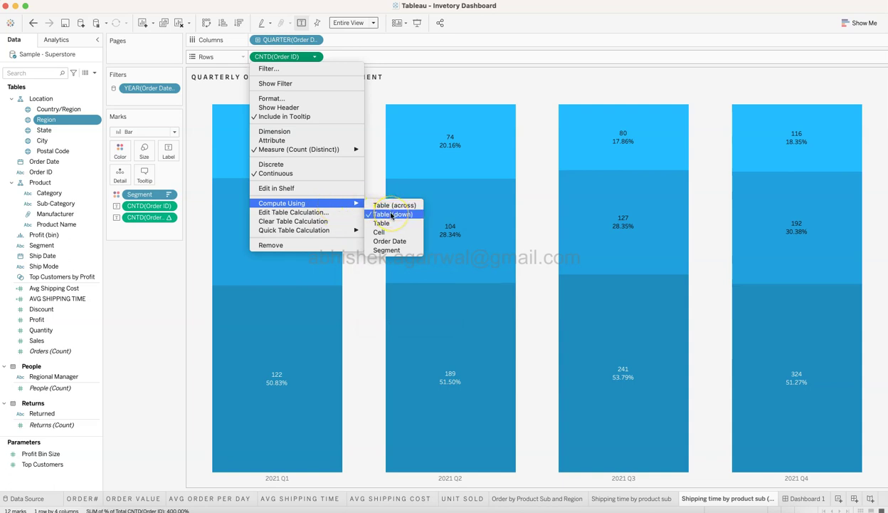
{"action": "left_click", "coordinate": [205, 336]}
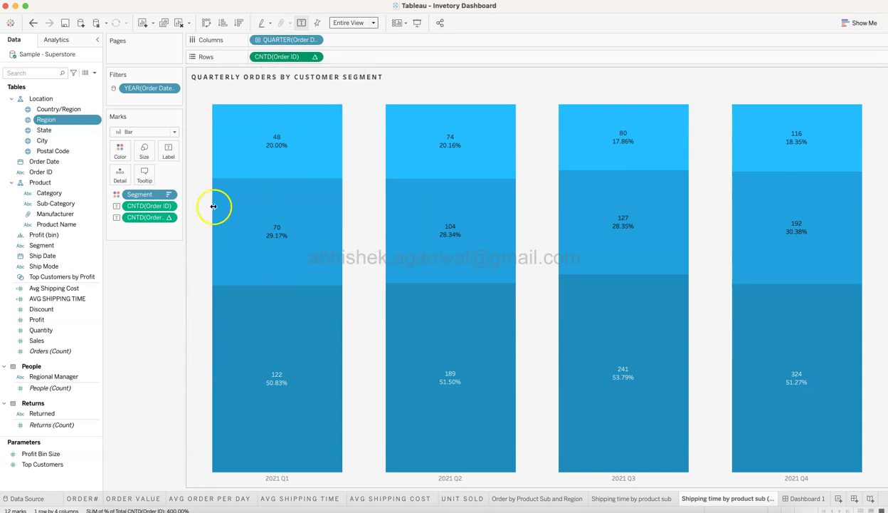
{"action": "mouse_move", "coordinate": [498, 369]}
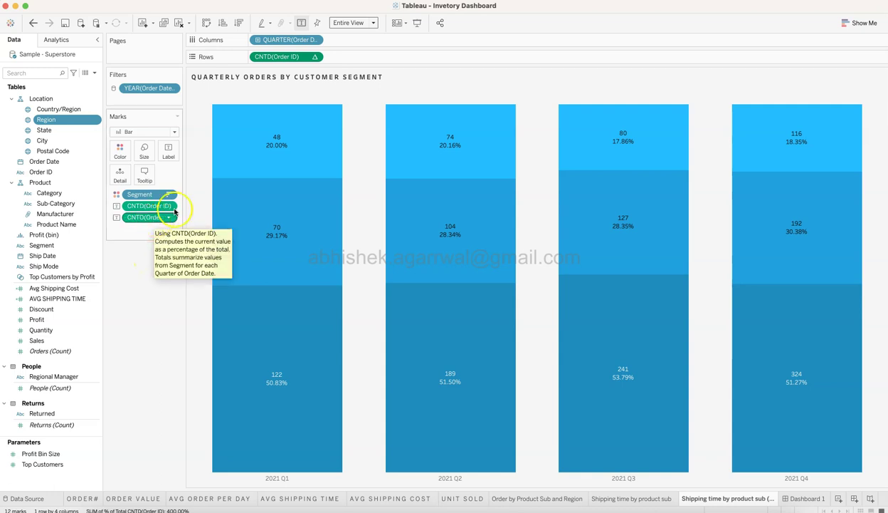
{"action": "mouse_move", "coordinate": [273, 239]}
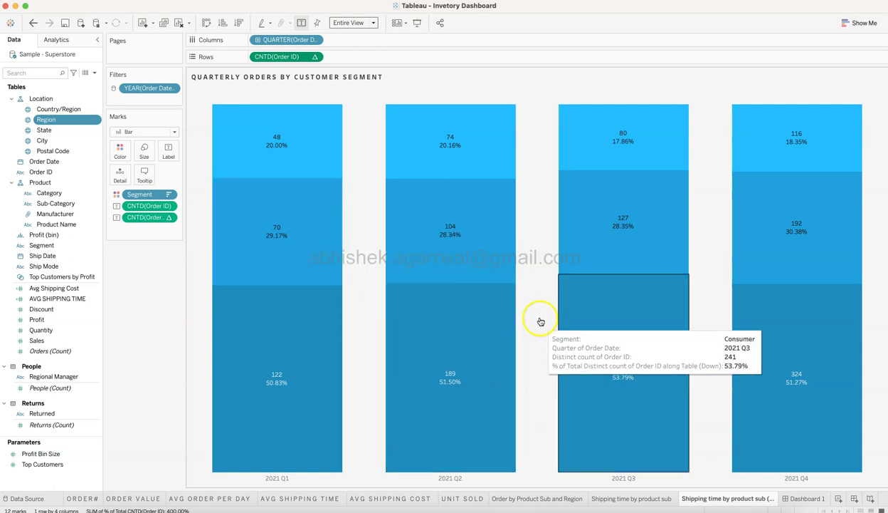
{"action": "left_click", "coordinate": [536, 84]}
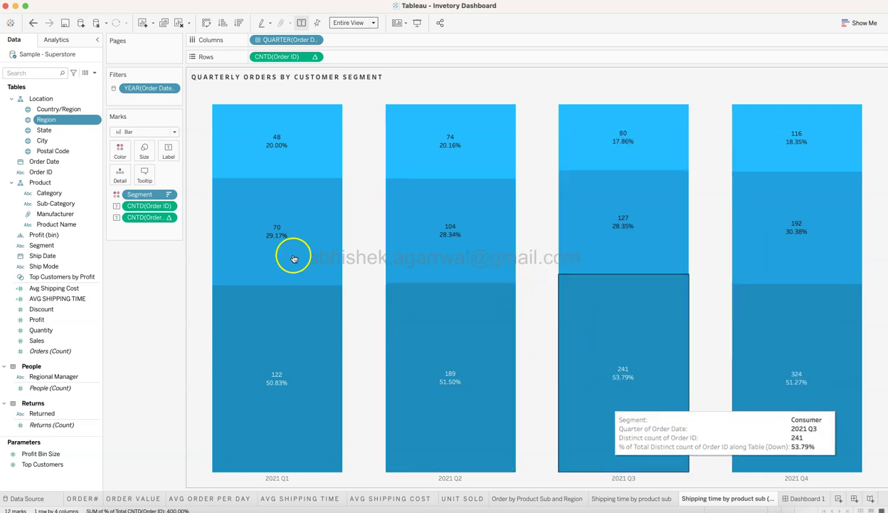
Step: Review the Consumer, Corporate and Home Office segment colours, keeping them as they are
{"action": "left_click", "coordinate": [120, 152]}
{"action": "left_click", "coordinate": [162, 183]}
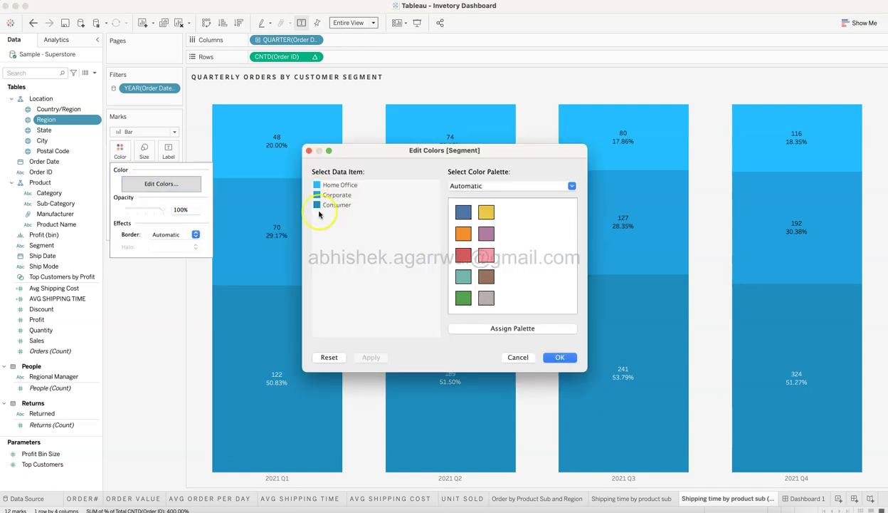
{"action": "left_click", "coordinate": [317, 206]}
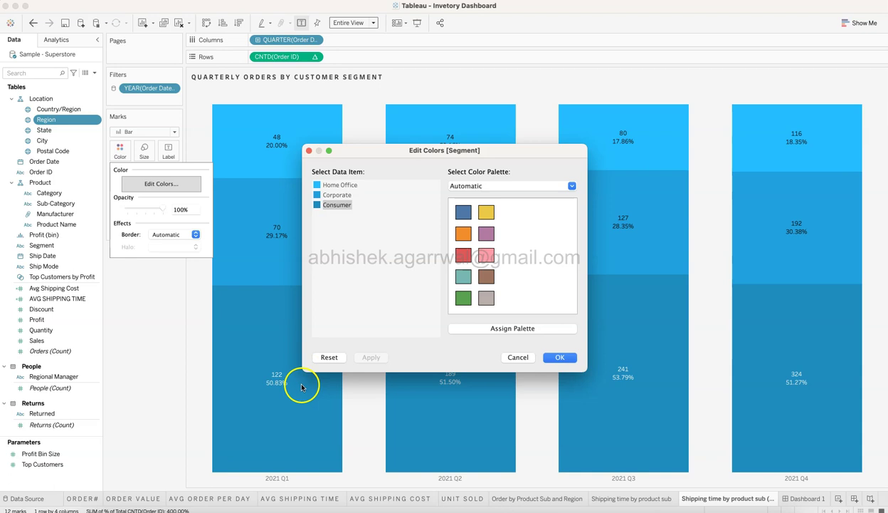
{"action": "left_click", "coordinate": [319, 195]}
{"action": "left_click", "coordinate": [317, 186]}
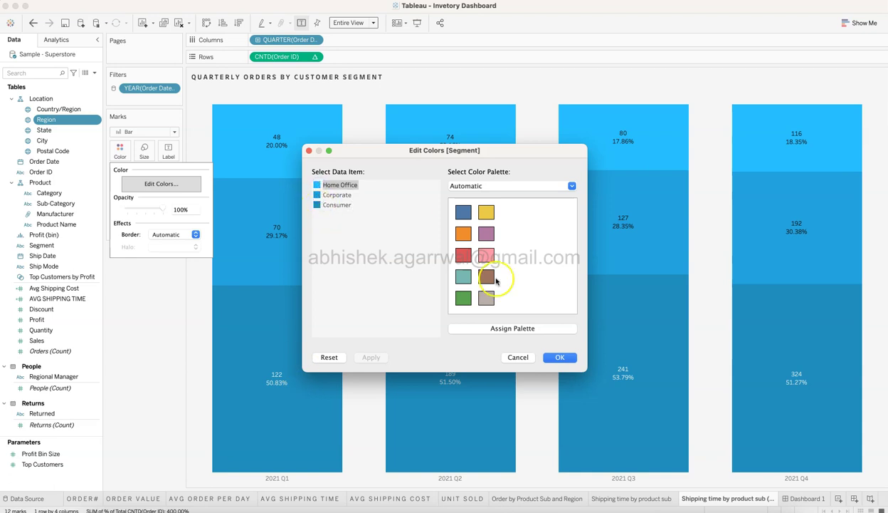
{"action": "left_click", "coordinate": [560, 357]}
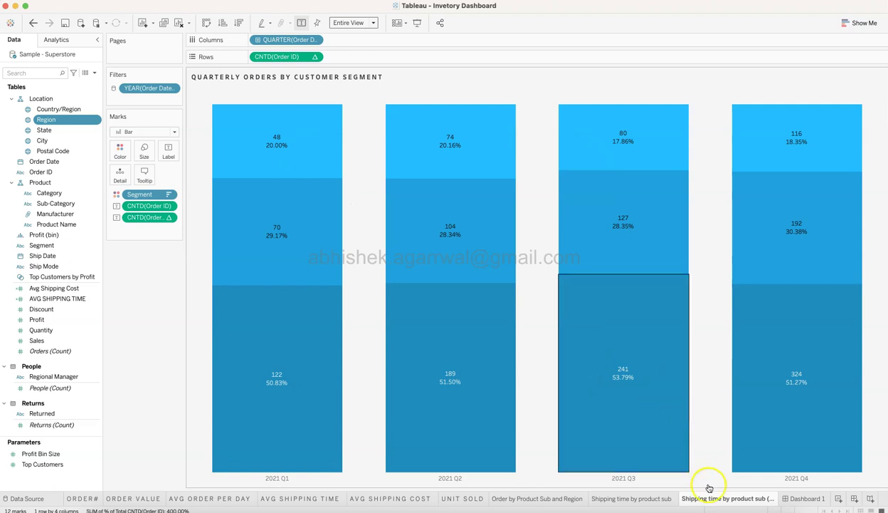
{"action": "left_click", "coordinate": [800, 501]}
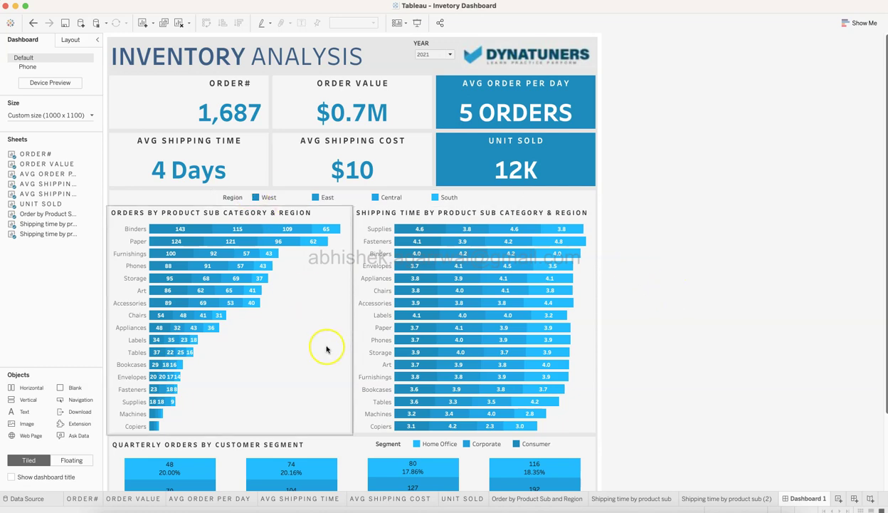
Step: Scroll through Dashboard 1, then add a new blank Dashboard 2
{"action": "scroll", "coordinate": [326, 349], "scroll_direction": "down", "scroll_amount": 3}
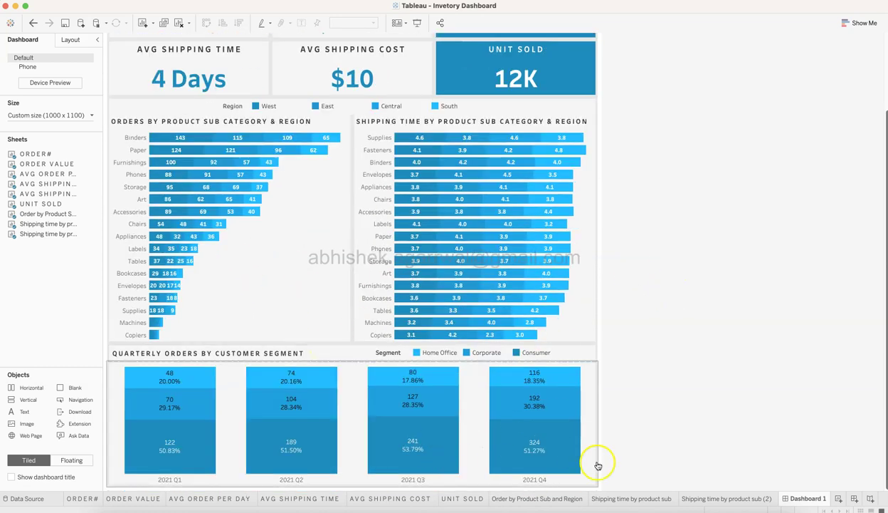
{"action": "scroll", "coordinate": [638, 415], "scroll_direction": "up", "scroll_amount": 3}
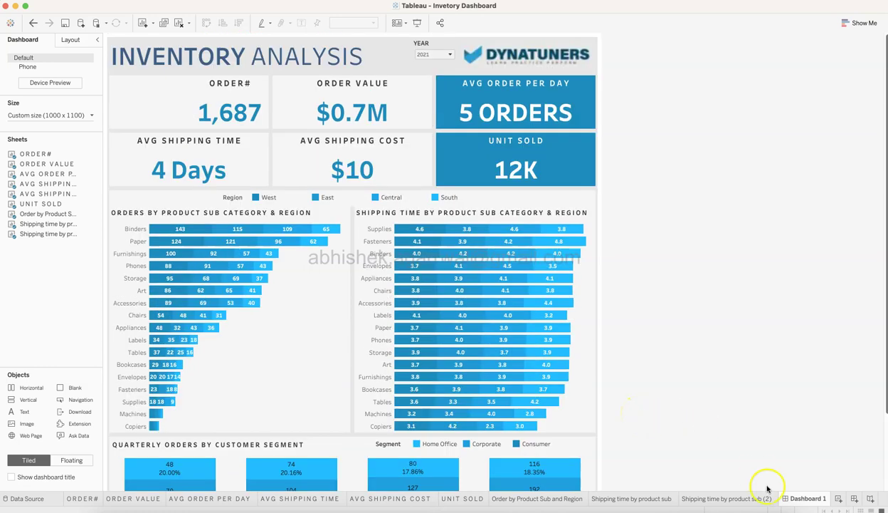
{"action": "left_click", "coordinate": [855, 500]}
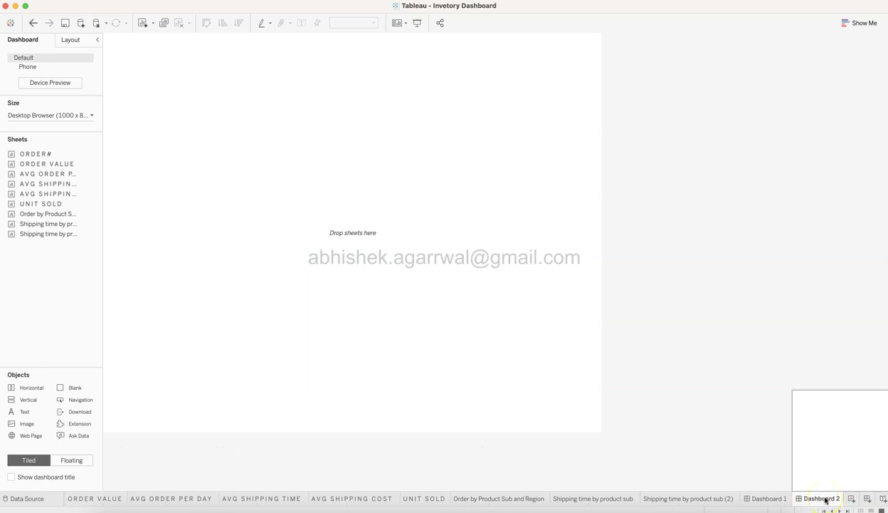
Step: Set Dashboard 2 to a custom size with the height raised to 1000 px
{"action": "left_click", "coordinate": [91, 115]}
{"action": "left_click", "coordinate": [96, 173]}
{"action": "left_click", "coordinate": [95, 173]}
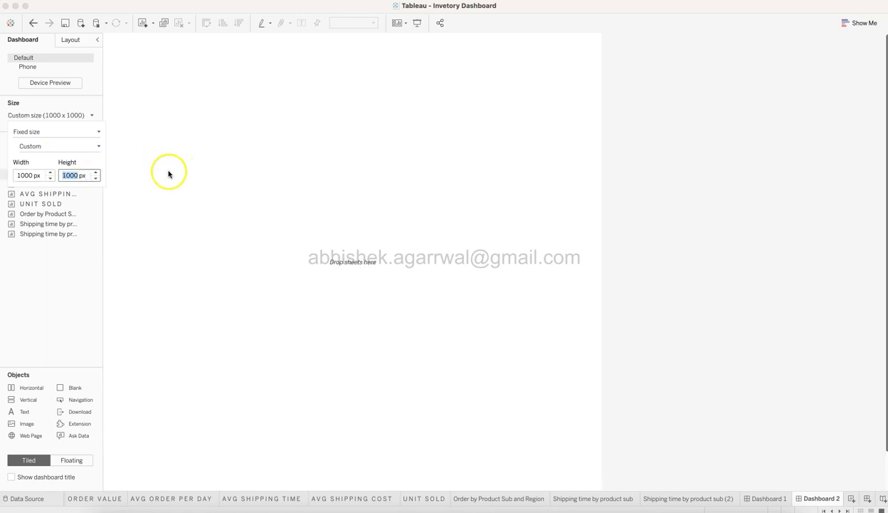
{"action": "left_click", "coordinate": [696, 156]}
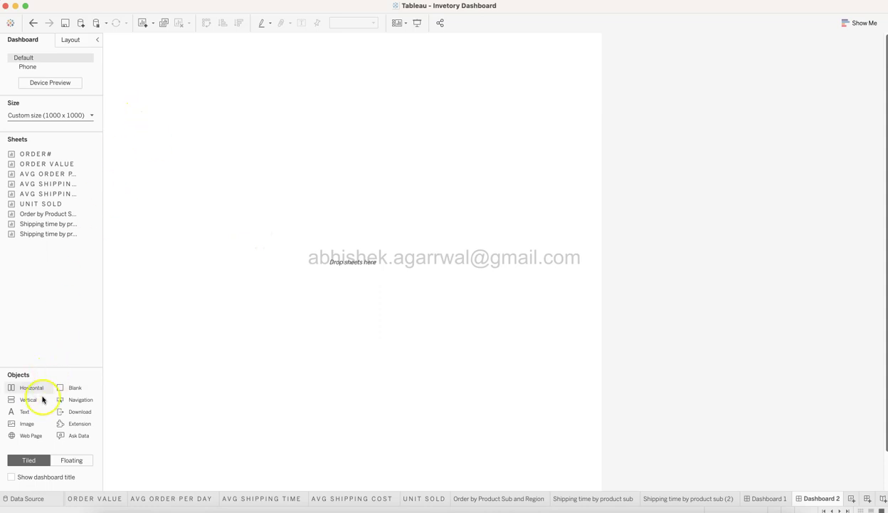
Step: Add a vertical container, a blank object, and a horizontal container shortened to a band at the top
{"action": "left_click_drag", "start_coordinate": [37, 402], "coordinate": [301, 157]}
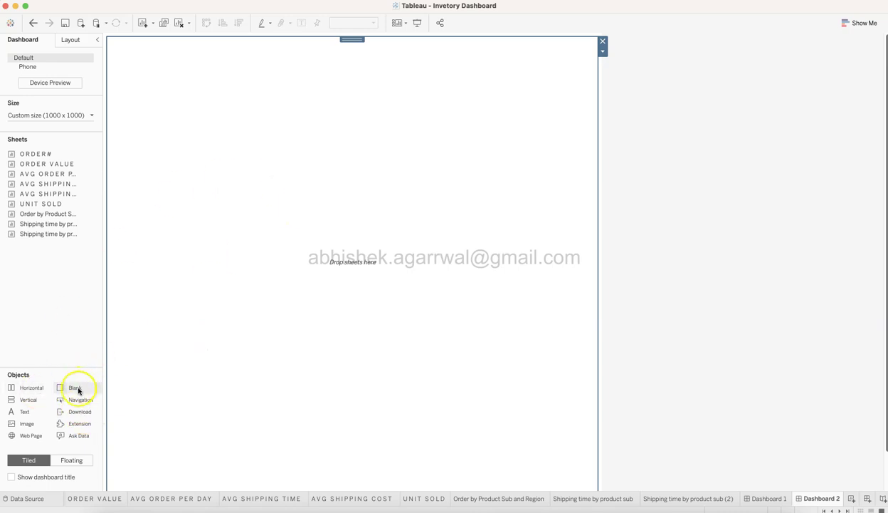
{"action": "left_click_drag", "start_coordinate": [80, 387], "coordinate": [319, 284]}
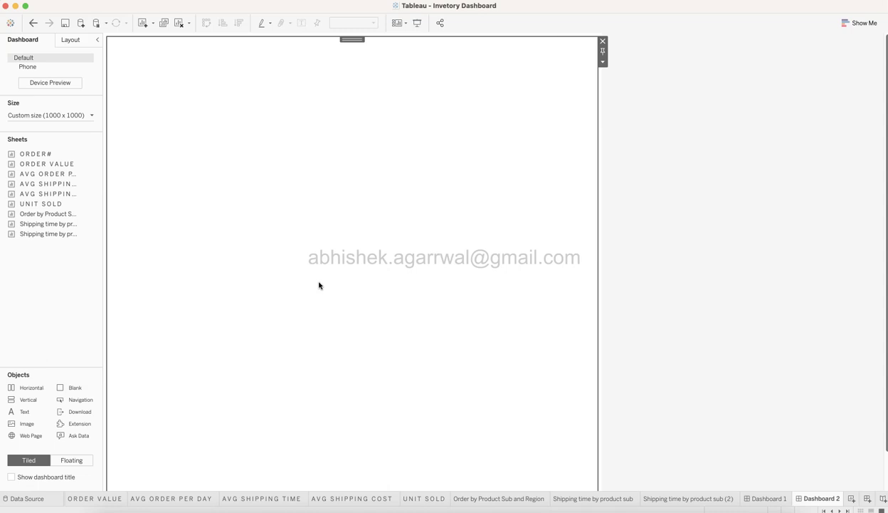
{"action": "left_click_drag", "start_coordinate": [28, 388], "coordinate": [335, 48]}
{"action": "scroll", "coordinate": [328, 384], "scroll_direction": "down", "scroll_amount": 2}
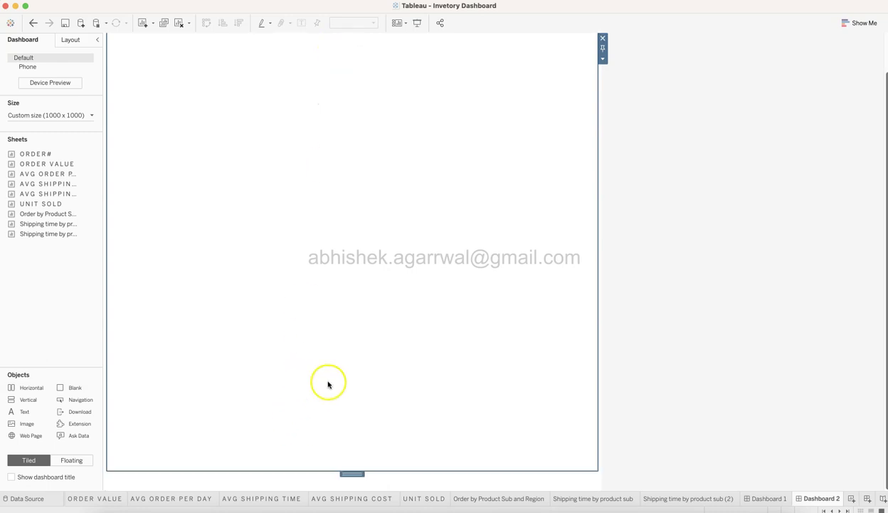
{"action": "left_click_drag", "start_coordinate": [282, 471], "coordinate": [354, 95]}
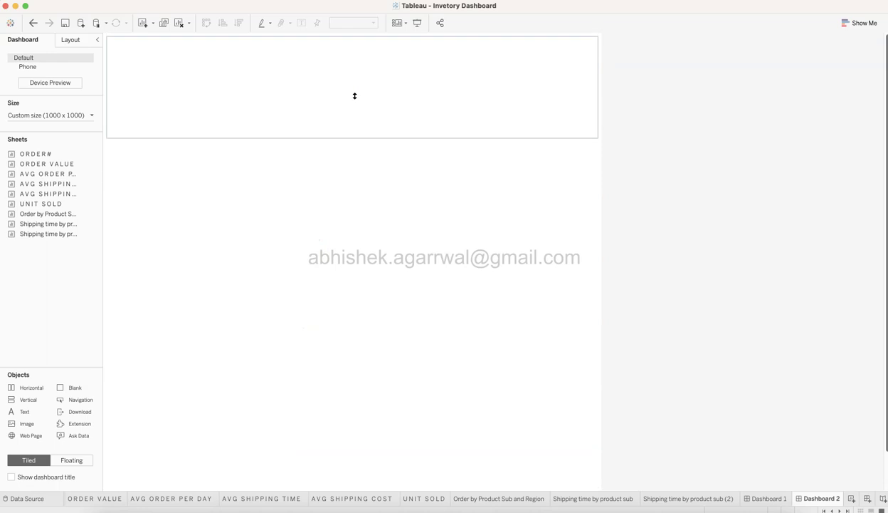
Step: Resize the two existing containers by raising the divider between them
{"action": "left_click", "coordinate": [342, 226]}
{"action": "left_click_drag", "start_coordinate": [301, 137], "coordinate": [304, 111]}
{"action": "left_click", "coordinate": [288, 75]}
{"action": "left_click", "coordinate": [275, 184]}
{"action": "left_click", "coordinate": [255, 97]}
{"action": "left_click_drag", "start_coordinate": [254, 112], "coordinate": [260, 96]}
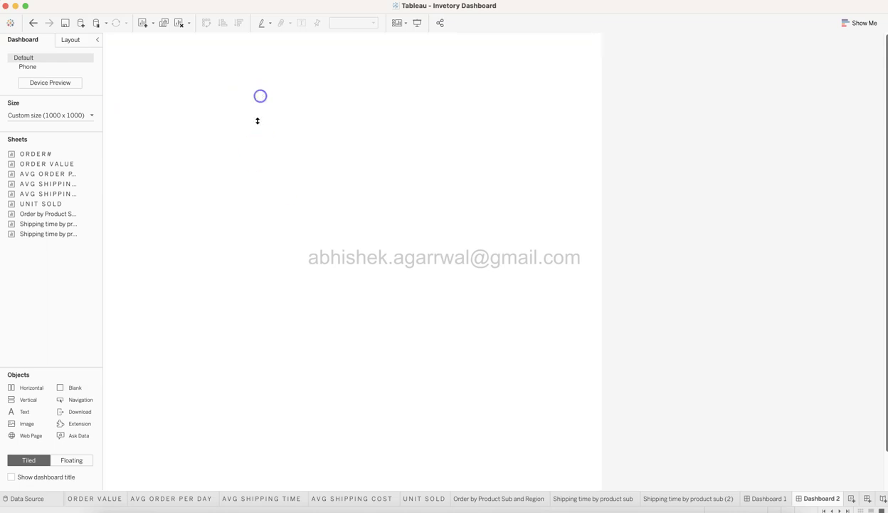
{"action": "left_click", "coordinate": [257, 135]}
Step: Add several more horizontal containers near the top of Dashboard 2
{"action": "left_click_drag", "start_coordinate": [40, 387], "coordinate": [257, 111]}
{"action": "left_click_drag", "start_coordinate": [268, 93], "coordinate": [270, 141]}
{"action": "left_click", "coordinate": [271, 65]}
{"action": "left_click", "coordinate": [272, 116]}
{"action": "left_click", "coordinate": [37, 383]}
{"action": "left_click_drag", "start_coordinate": [37, 382], "coordinate": [225, 157]}
{"action": "left_click", "coordinate": [230, 125]}
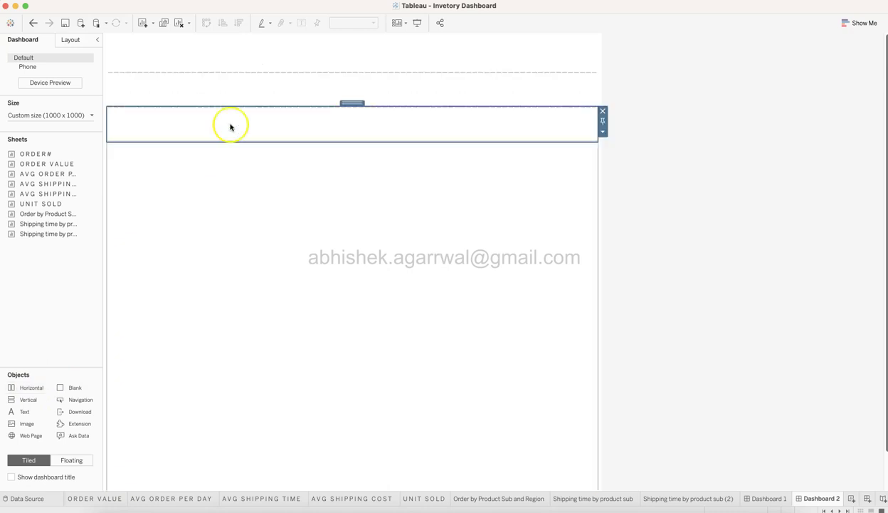
{"action": "left_click_drag", "start_coordinate": [37, 388], "coordinate": [271, 142]}
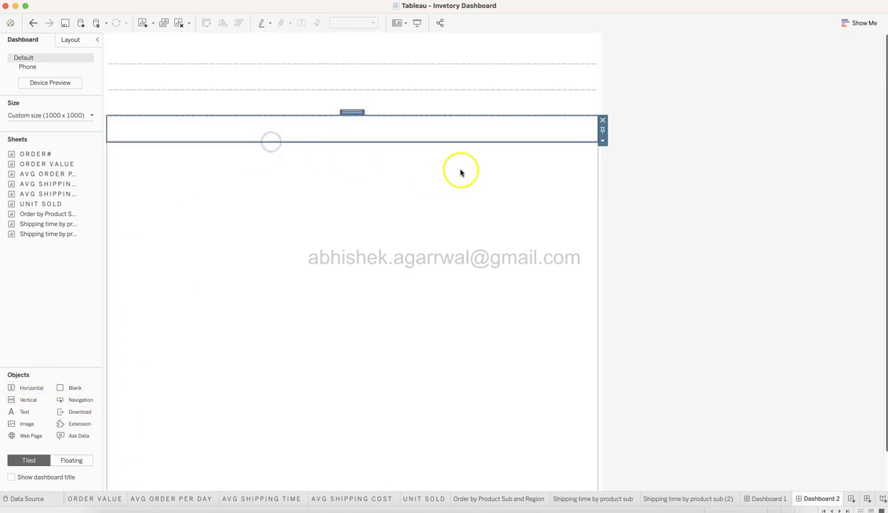
Step: Check Dashboard 1's layout, then add one more horizontal container and remove the large lower one
{"action": "left_click", "coordinate": [763, 498]}
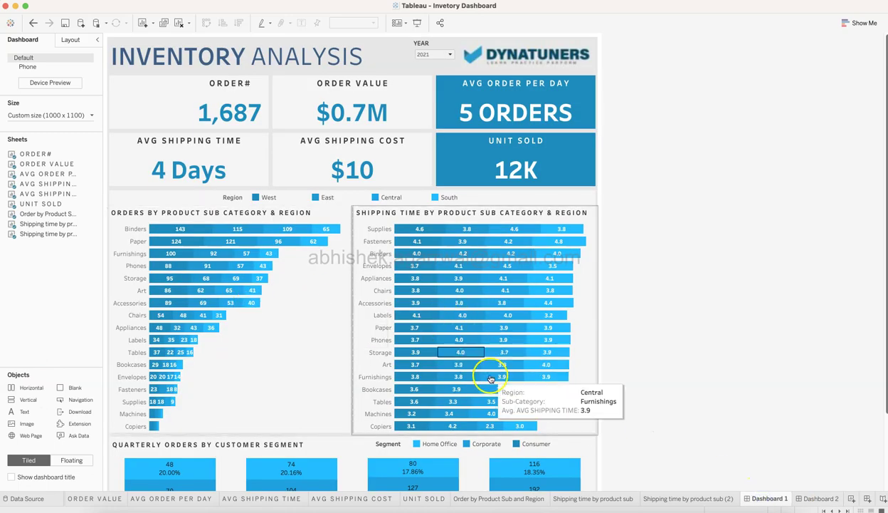
{"action": "scroll", "coordinate": [492, 375], "scroll_direction": "down", "scroll_amount": 3}
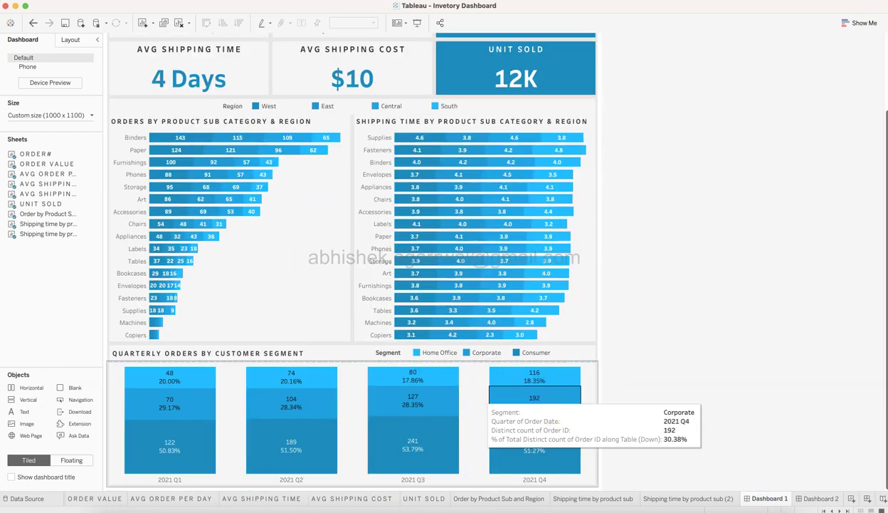
{"action": "left_click", "coordinate": [820, 499]}
{"action": "left_click_drag", "start_coordinate": [37, 388], "coordinate": [226, 163]}
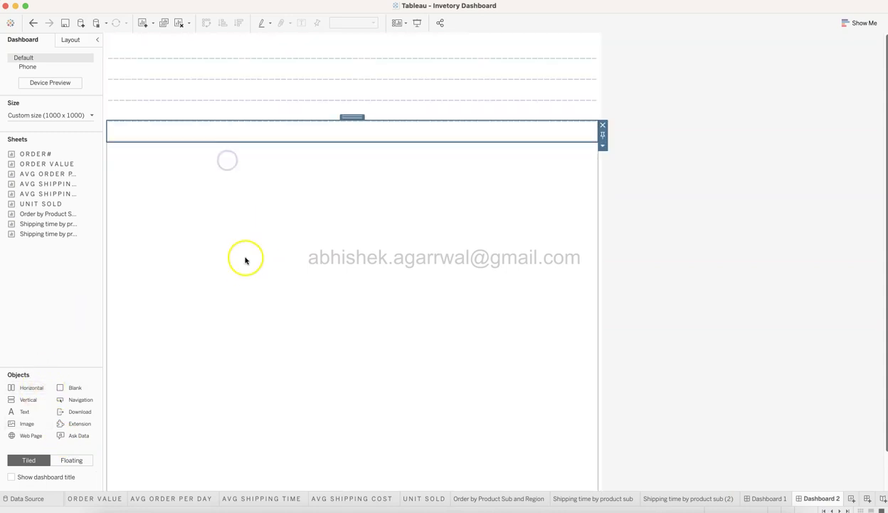
{"action": "left_click", "coordinate": [263, 209]}
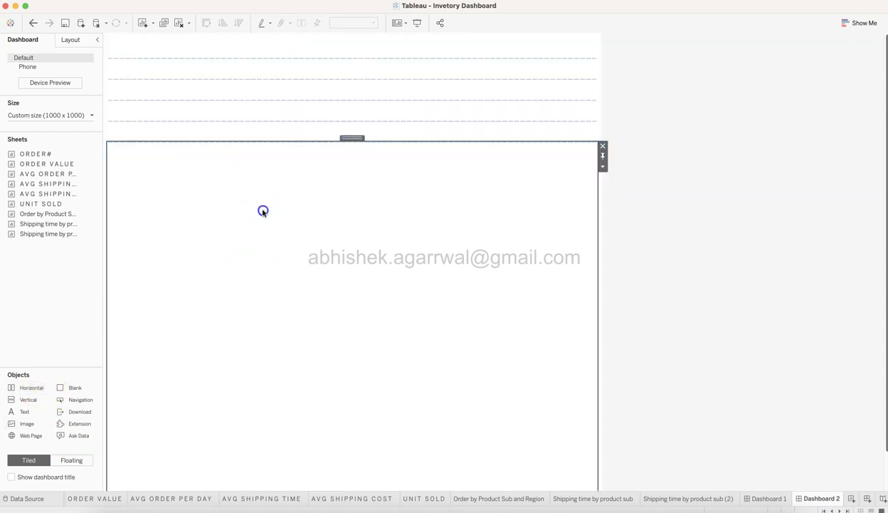
{"action": "left_click", "coordinate": [603, 146]}
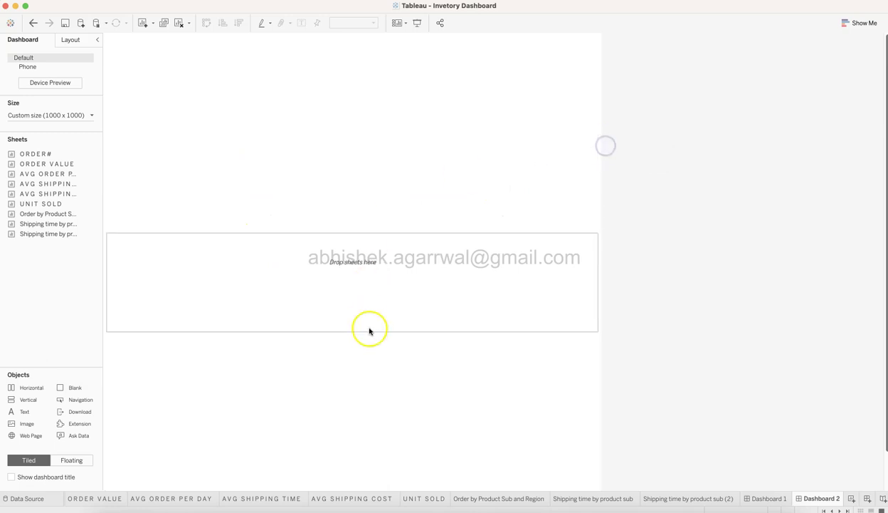
Step: Move the container to the top, shrink it to a slim band, and add the 'Inventory Analysis' text object
{"action": "left_click_drag", "start_coordinate": [368, 452], "coordinate": [361, 99]}
{"action": "left_click_drag", "start_coordinate": [366, 134], "coordinate": [386, 78]}
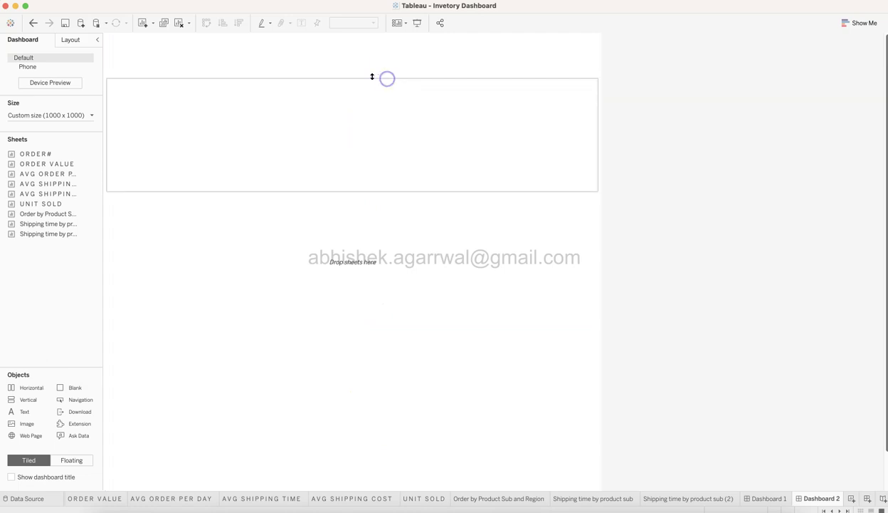
{"action": "left_click_drag", "start_coordinate": [225, 79], "coordinate": [233, 74]}
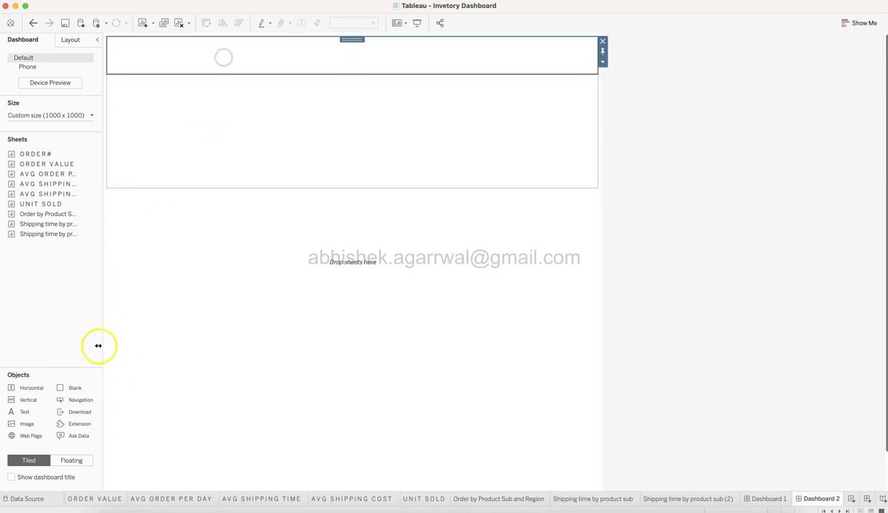
{"action": "left_click_drag", "start_coordinate": [32, 410], "coordinate": [235, 58]}
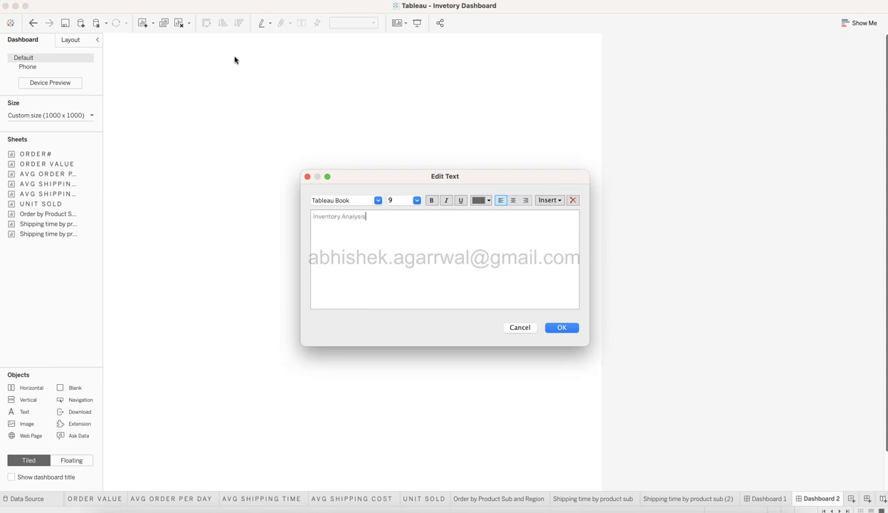
Step: Colour both words, Inventory and Analysis, blue in the title text
{"action": "double_click", "coordinate": [341, 216]}
{"action": "left_click", "coordinate": [486, 202]}
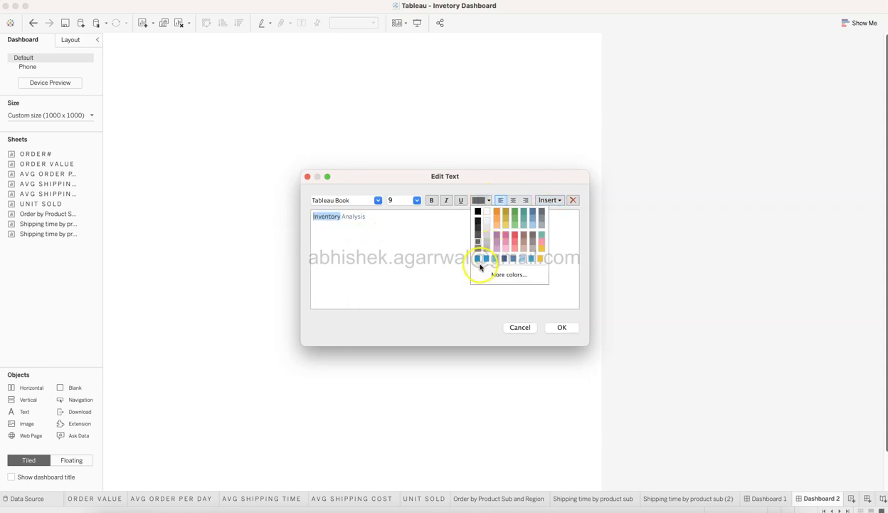
{"action": "left_click", "coordinate": [533, 213]}
{"action": "left_click_drag", "start_coordinate": [343, 217], "coordinate": [394, 215]}
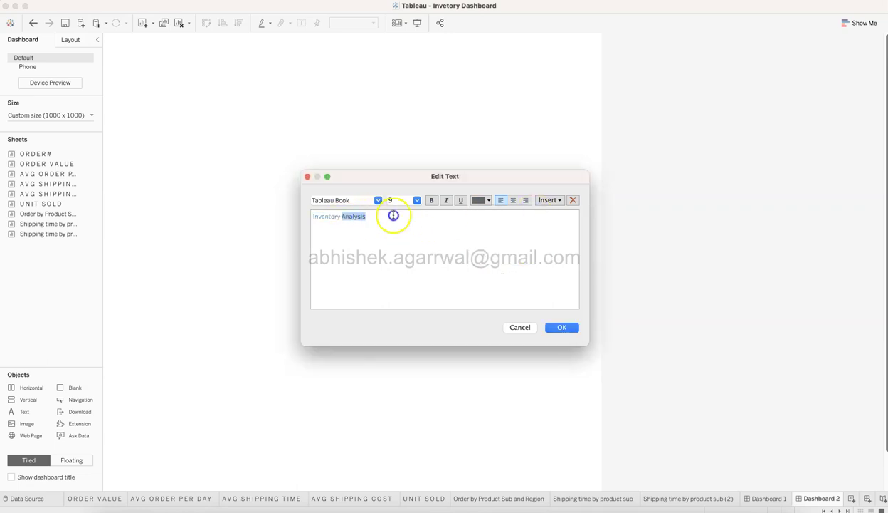
{"action": "left_click", "coordinate": [487, 200]}
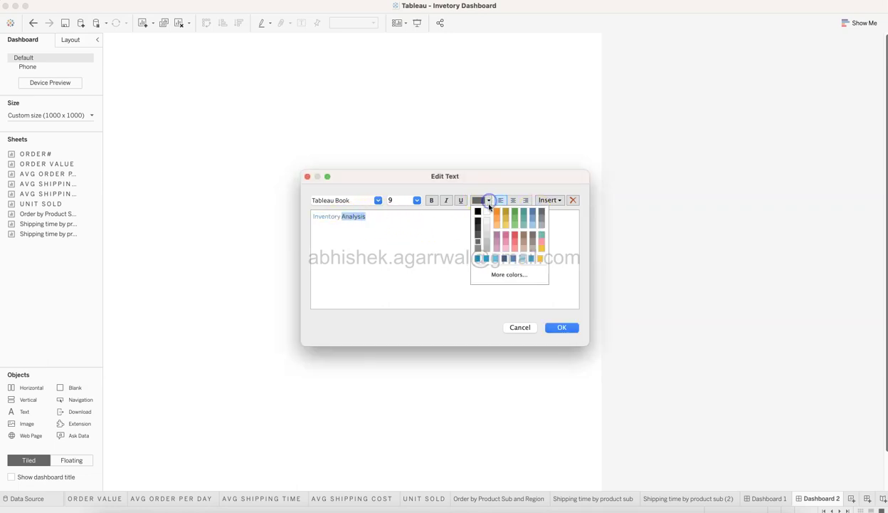
{"action": "left_click", "coordinate": [532, 213]}
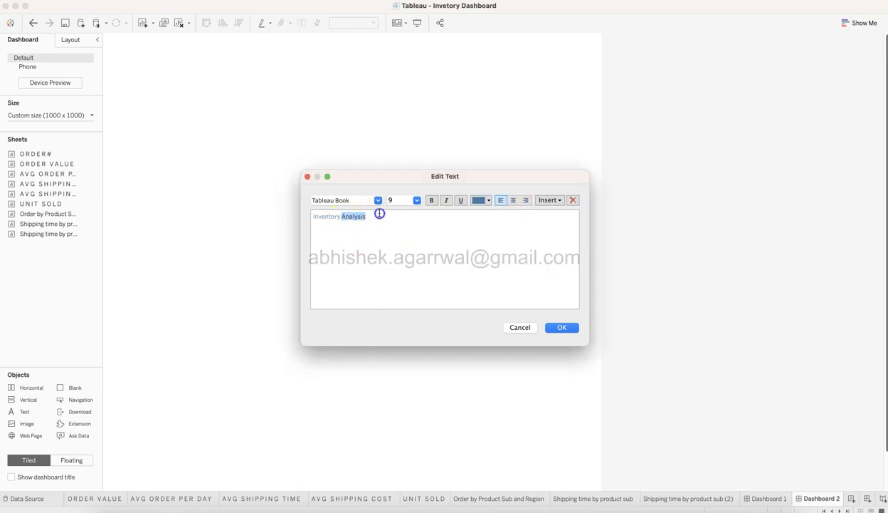
Step: Set the whole title to 36 pt with Inventory in bold, and confirm
{"action": "left_click_drag", "start_coordinate": [377, 215], "coordinate": [286, 219]}
{"action": "left_click", "coordinate": [419, 201]}
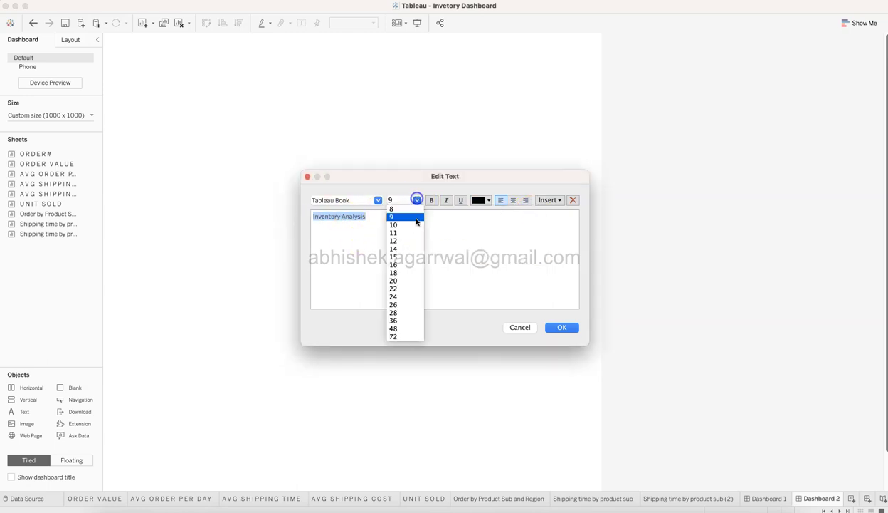
{"action": "left_click", "coordinate": [408, 319]}
{"action": "left_click_drag", "start_coordinate": [421, 232], "coordinate": [312, 234]}
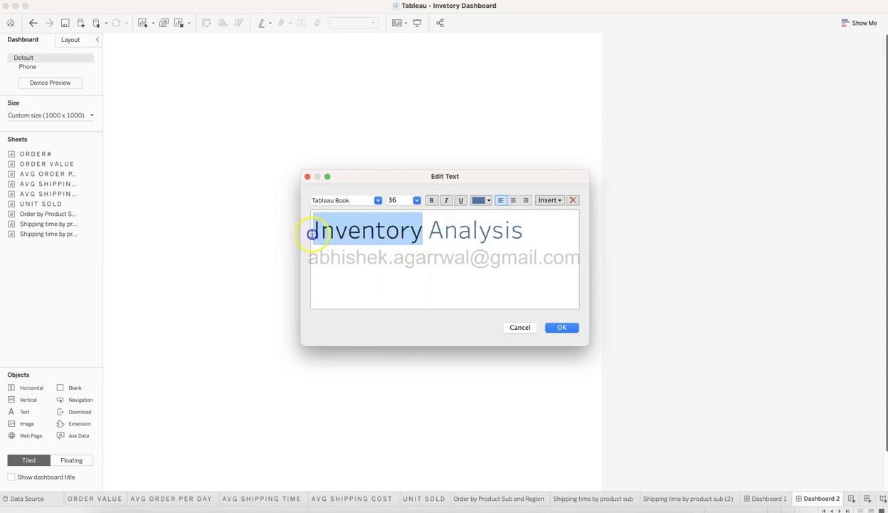
{"action": "left_click", "coordinate": [377, 200]}
{"action": "left_click", "coordinate": [356, 277]}
{"action": "left_click", "coordinate": [486, 279]}
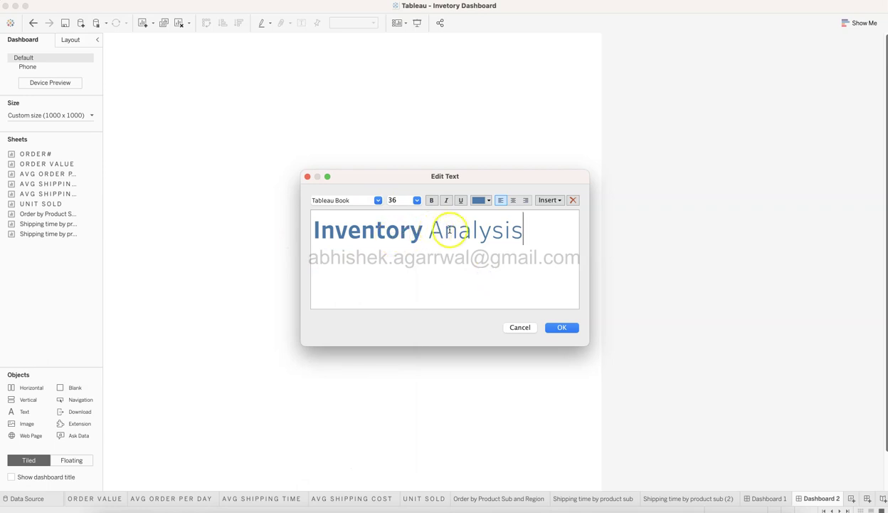
{"action": "left_click", "coordinate": [562, 327]}
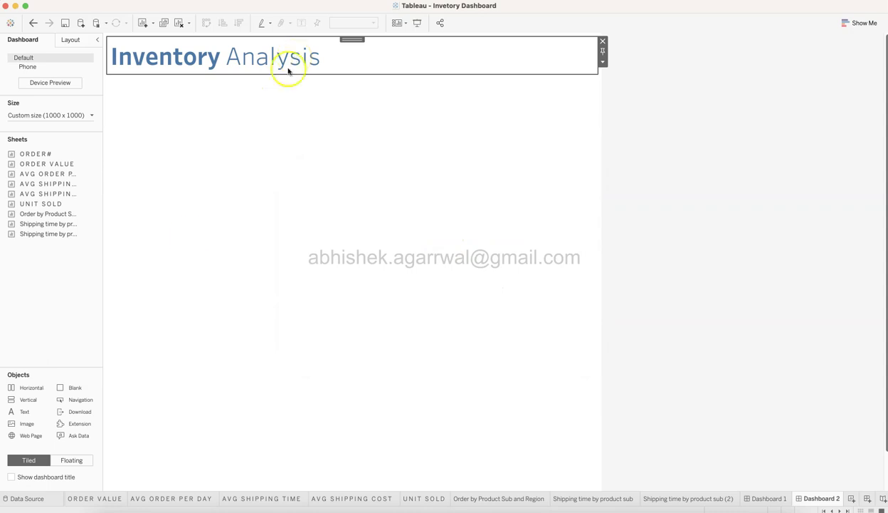
Step: Open Dashboard 1 and glance at the Pinterest reference design
{"action": "left_click", "coordinate": [459, 58]}
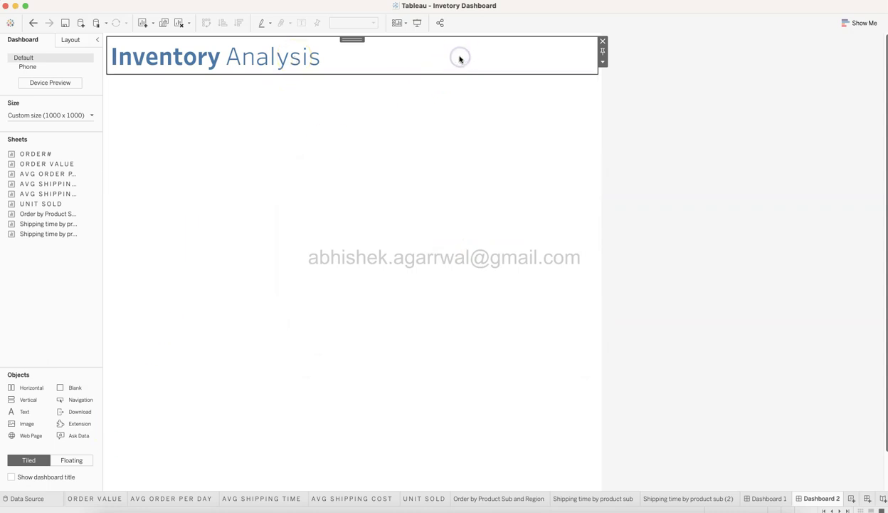
{"action": "left_click", "coordinate": [730, 475]}
{"action": "left_click", "coordinate": [765, 502]}
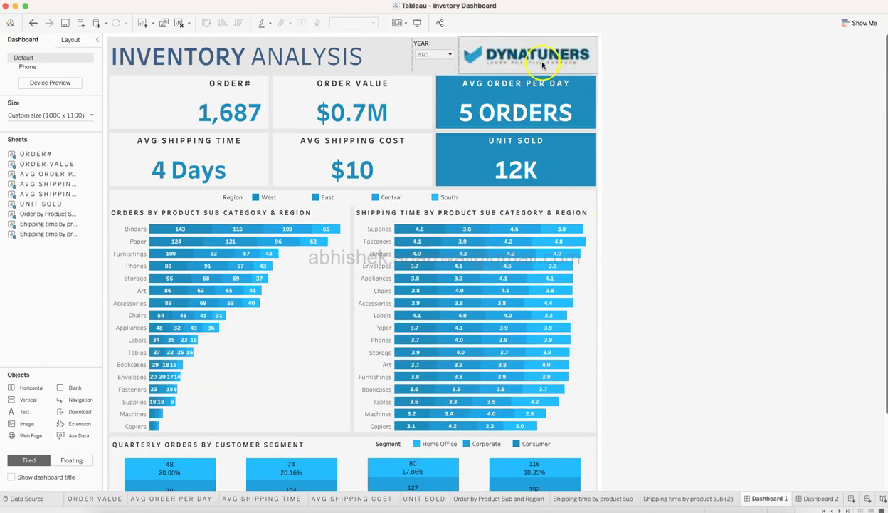
{"action": "key", "text": "super+Tab"}
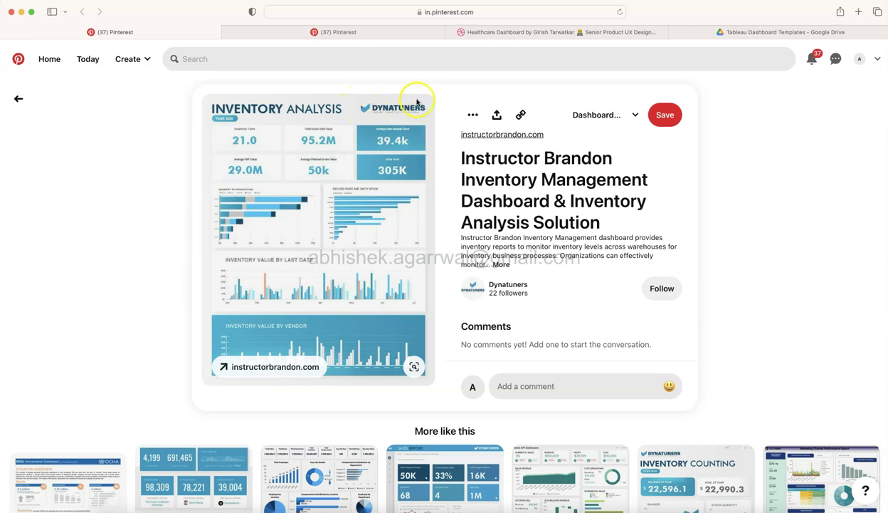
{"action": "key", "text": "super+Tab"}
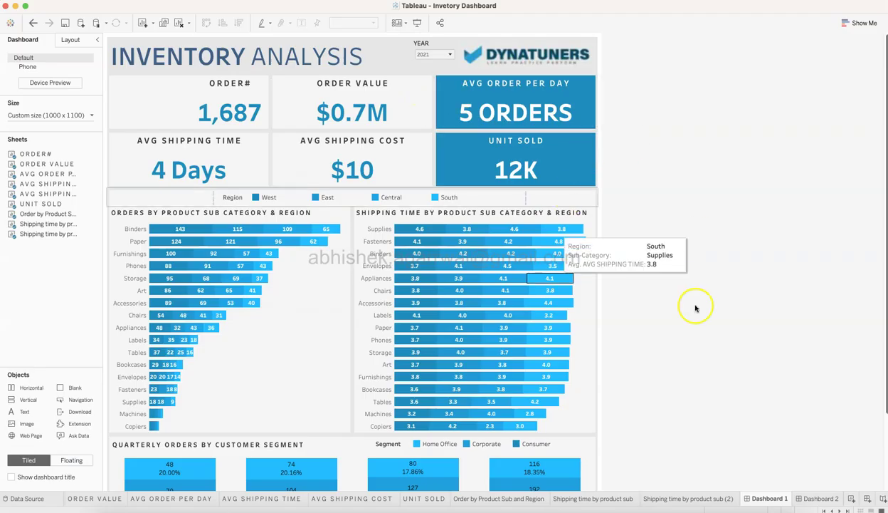
Step: Place LOGO.png, fitted to its box, beside the Dashboard 2 title and narrow the logo object
{"action": "left_click", "coordinate": [818, 498]}
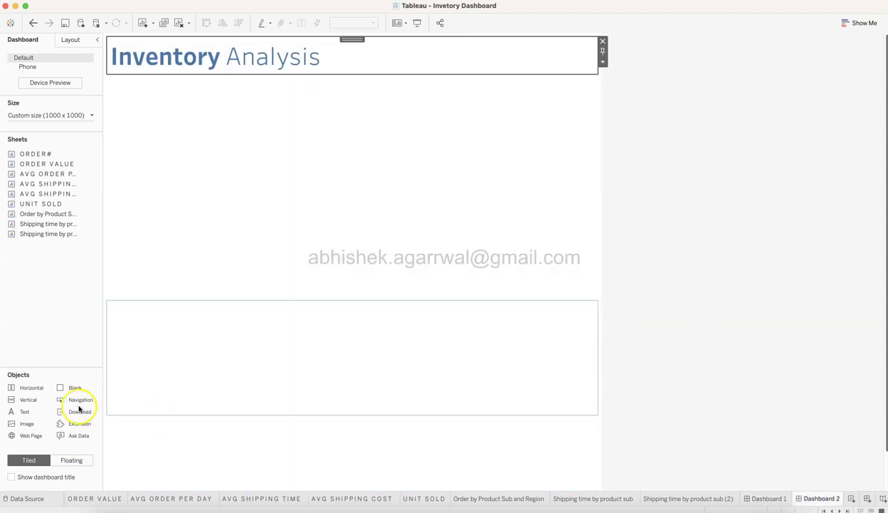
{"action": "left_click_drag", "start_coordinate": [25, 411], "coordinate": [571, 61]}
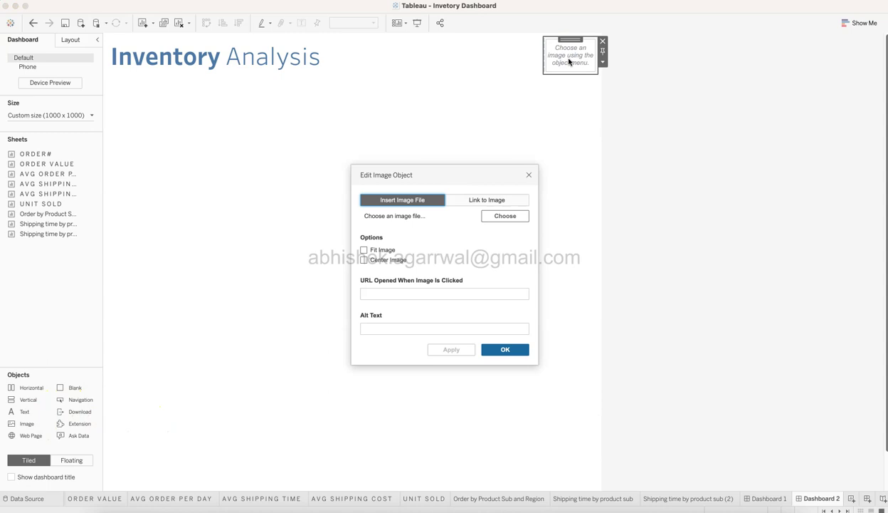
{"action": "left_click", "coordinate": [383, 250]}
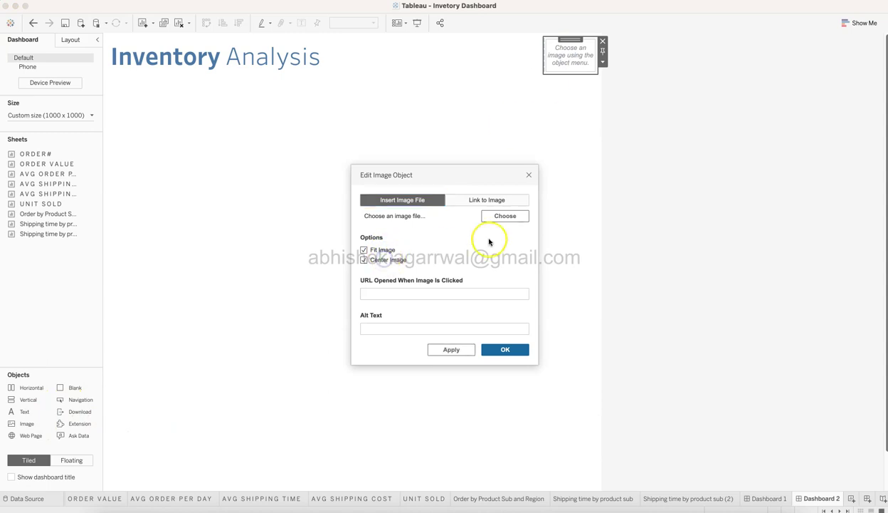
{"action": "left_click", "coordinate": [501, 220]}
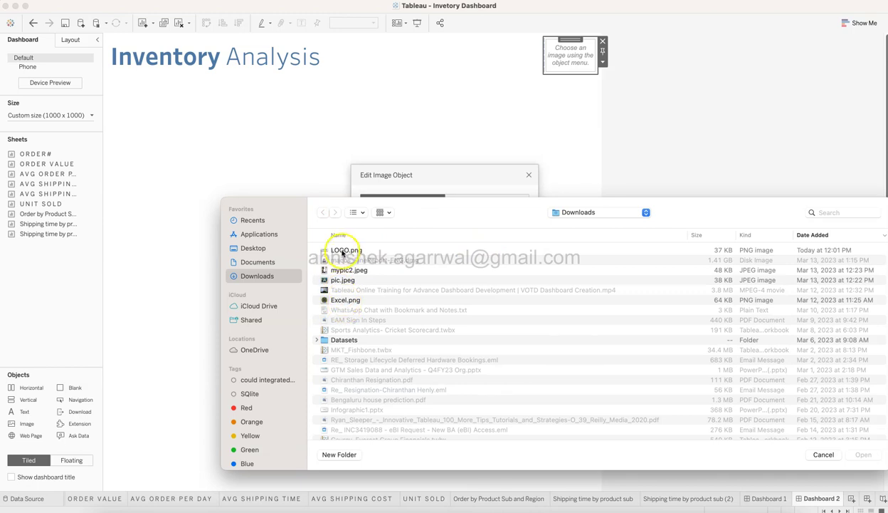
{"action": "double_click", "coordinate": [341, 250]}
{"action": "left_click", "coordinate": [503, 348]}
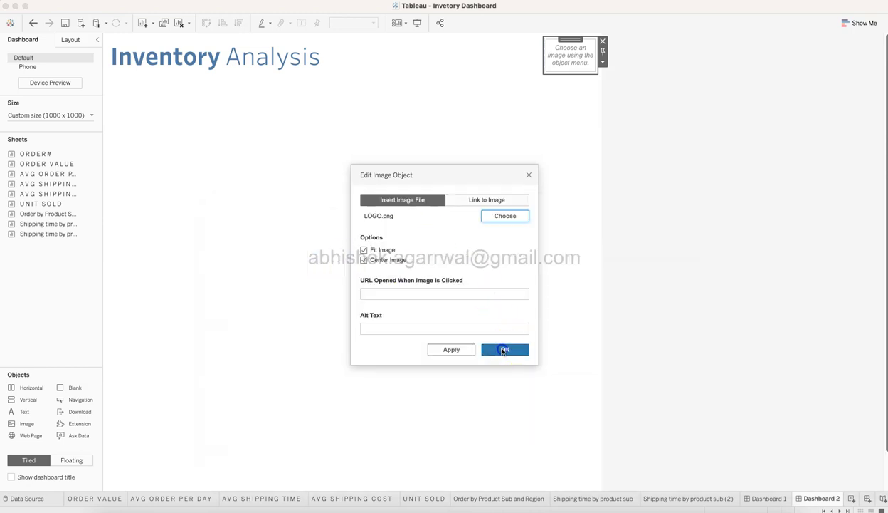
{"action": "left_click_drag", "start_coordinate": [371, 59], "coordinate": [418, 57]}
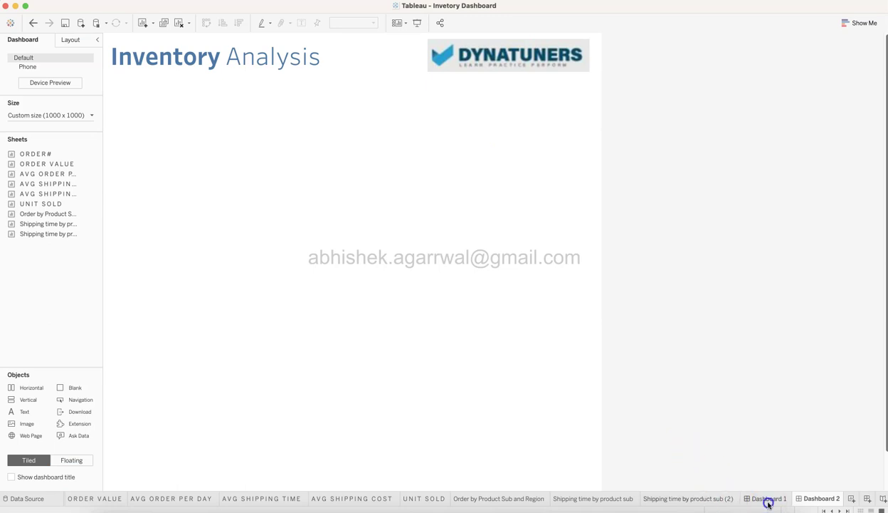
{"action": "left_click", "coordinate": [769, 502]}
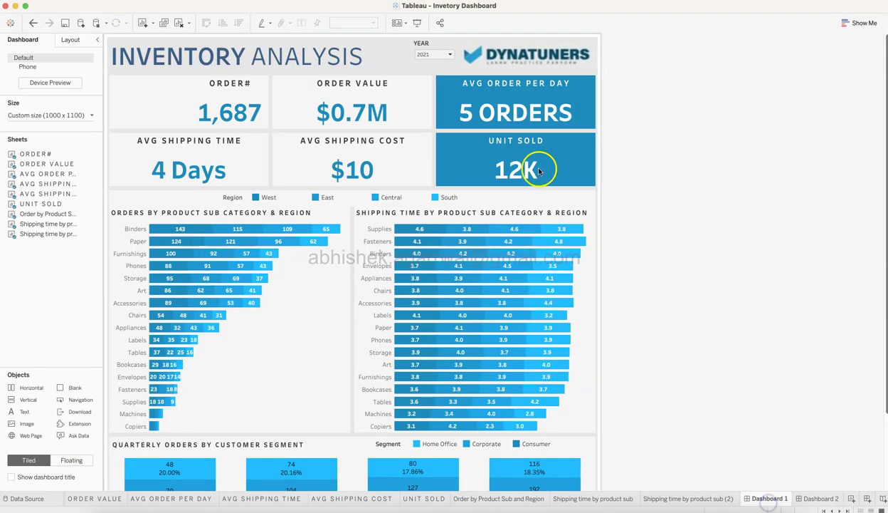
Step: Set the whole Dashboard 2 Layout background to light grey, then view Dashboard 1 to compare
{"action": "left_click", "coordinate": [823, 499]}
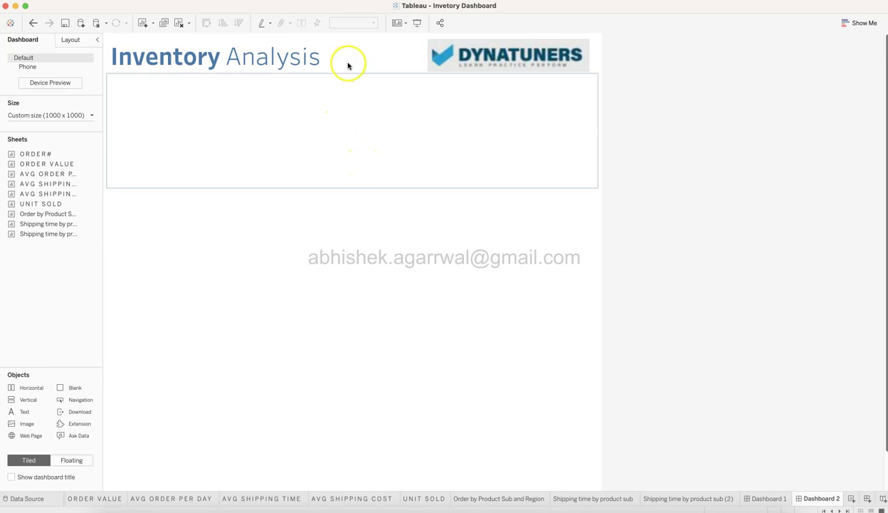
{"action": "left_click", "coordinate": [344, 37]}
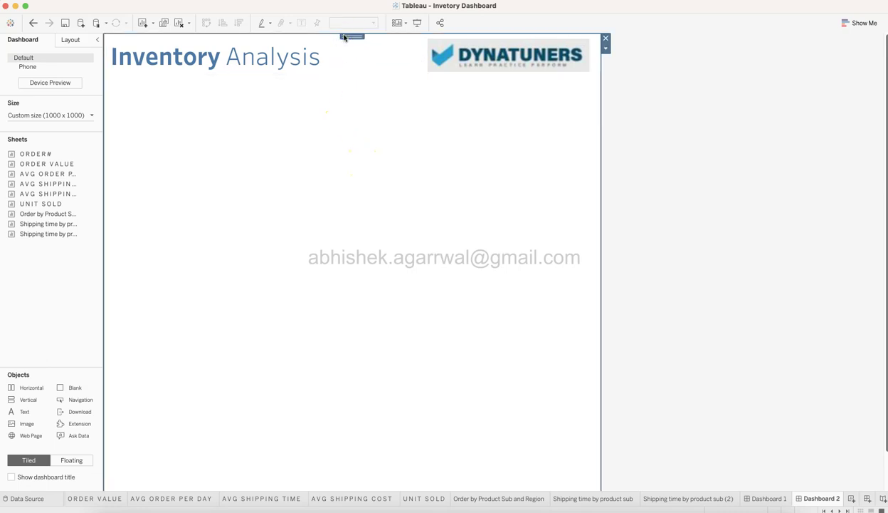
{"action": "left_click", "coordinate": [82, 40]}
{"action": "left_click", "coordinate": [86, 209]}
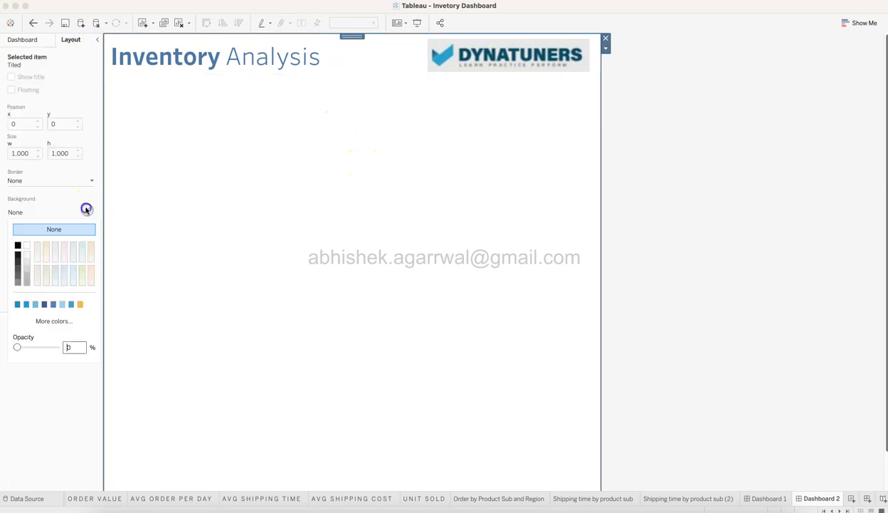
{"action": "left_click", "coordinate": [29, 263]}
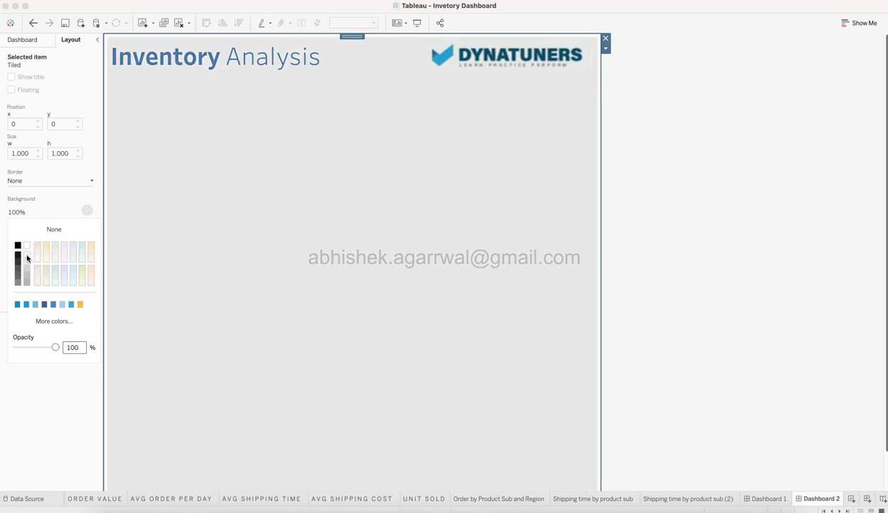
{"action": "left_click", "coordinate": [669, 280]}
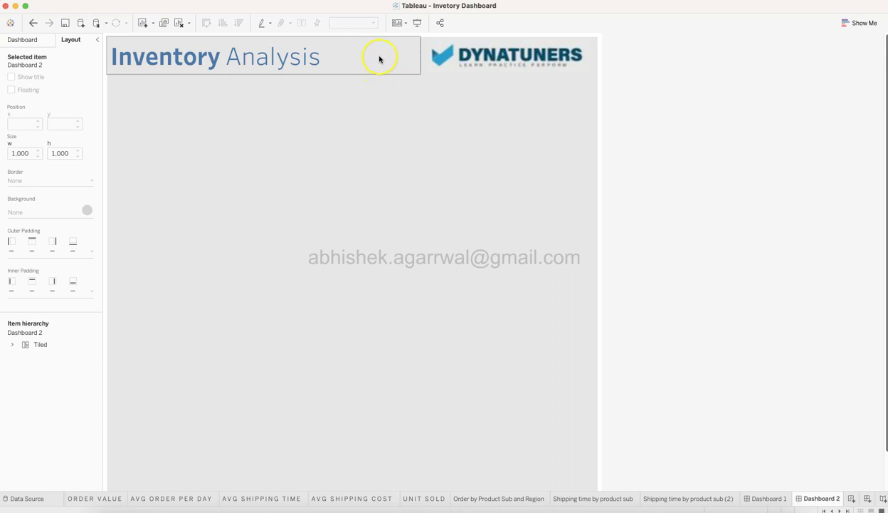
{"action": "left_click", "coordinate": [768, 498]}
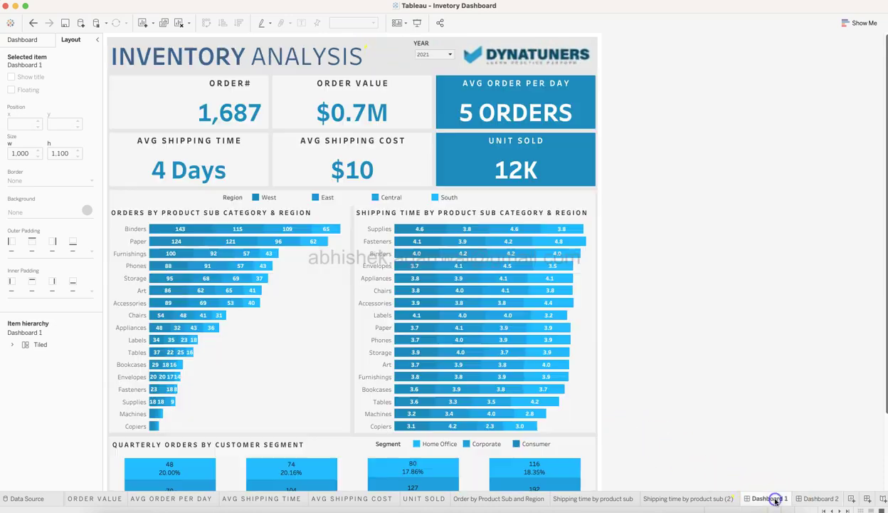
Step: Check Dashboard 1's Year filter, then resize the empty row below Dashboard 2's title
{"action": "left_click", "coordinate": [435, 59]}
{"action": "left_click", "coordinate": [648, 131]}
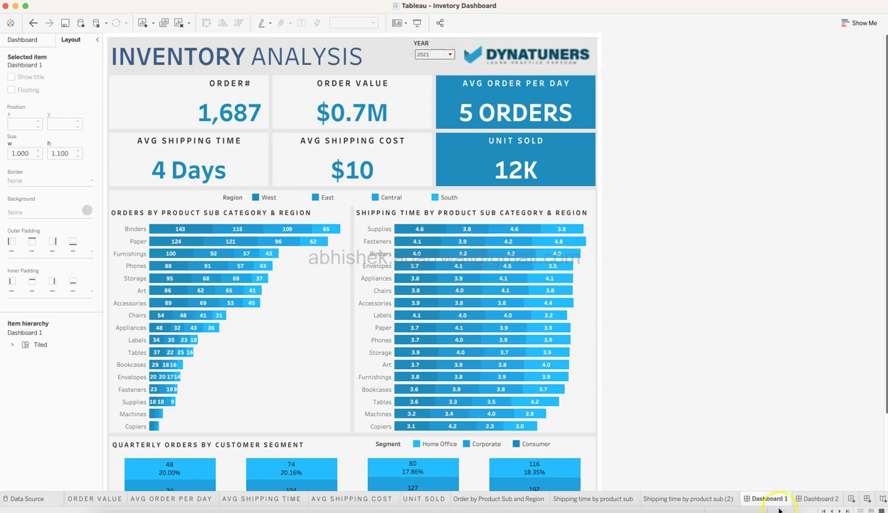
{"action": "left_click", "coordinate": [806, 498]}
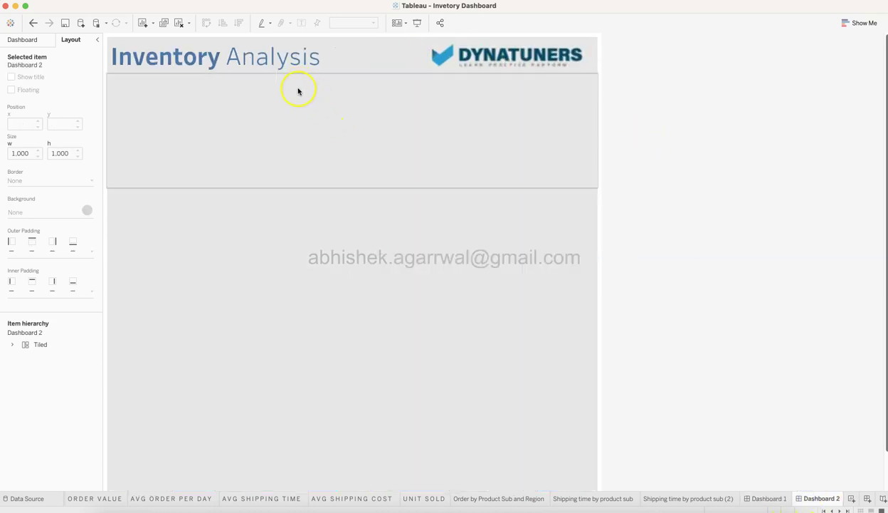
{"action": "left_click", "coordinate": [290, 145]}
{"action": "left_click_drag", "start_coordinate": [273, 186], "coordinate": [263, 134]}
{"action": "left_click", "coordinate": [260, 107]}
{"action": "left_click", "coordinate": [260, 109]}
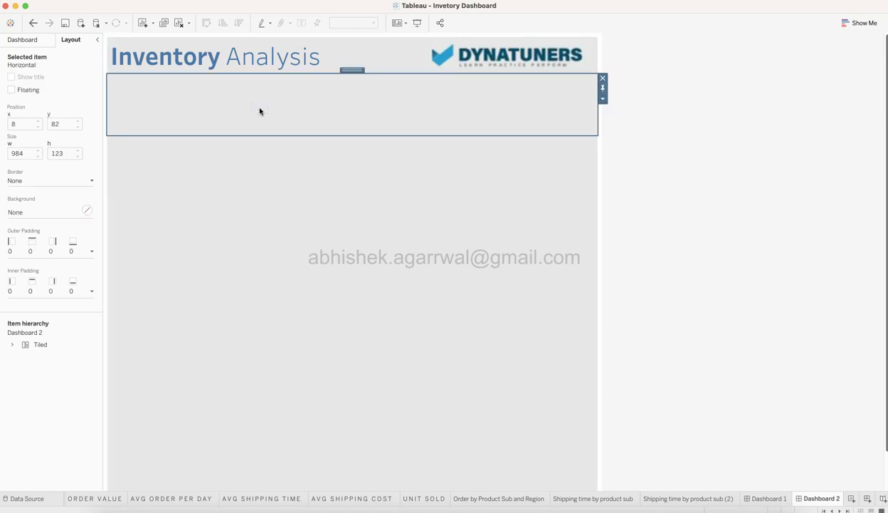
{"action": "left_click", "coordinate": [517, 175]}
{"action": "left_click", "coordinate": [509, 111]}
Step: Fix the row's height and set it to 123 pixels
{"action": "left_click", "coordinate": [603, 99]}
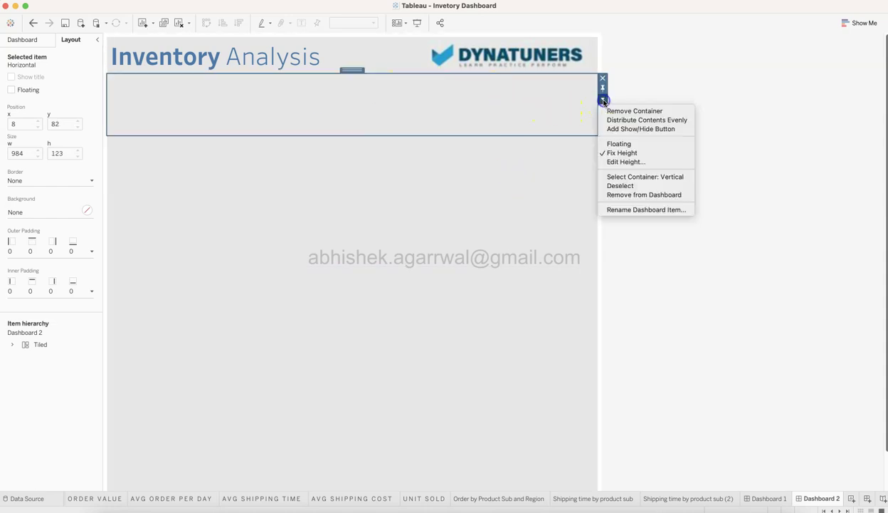
{"action": "left_click", "coordinate": [626, 163]}
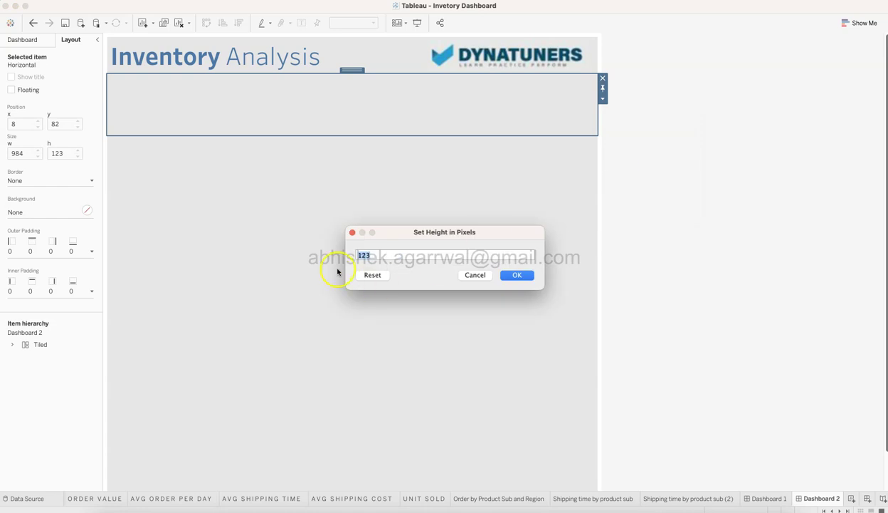
{"action": "left_click", "coordinate": [472, 276]}
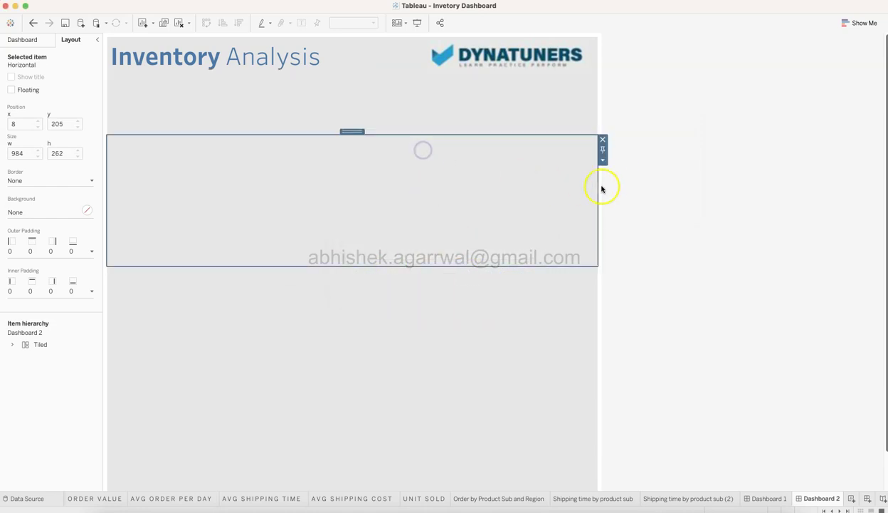
{"action": "left_click", "coordinate": [603, 163]}
{"action": "left_click", "coordinate": [621, 216]}
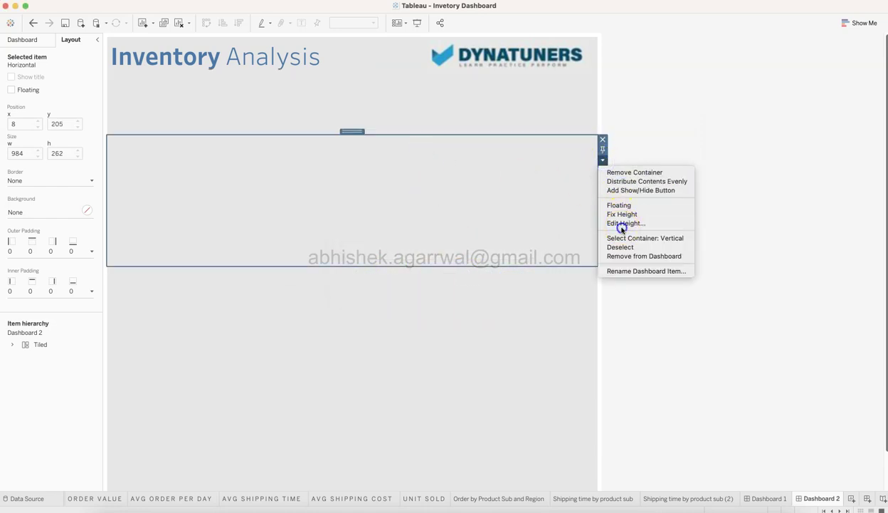
{"action": "left_click", "coordinate": [601, 160]}
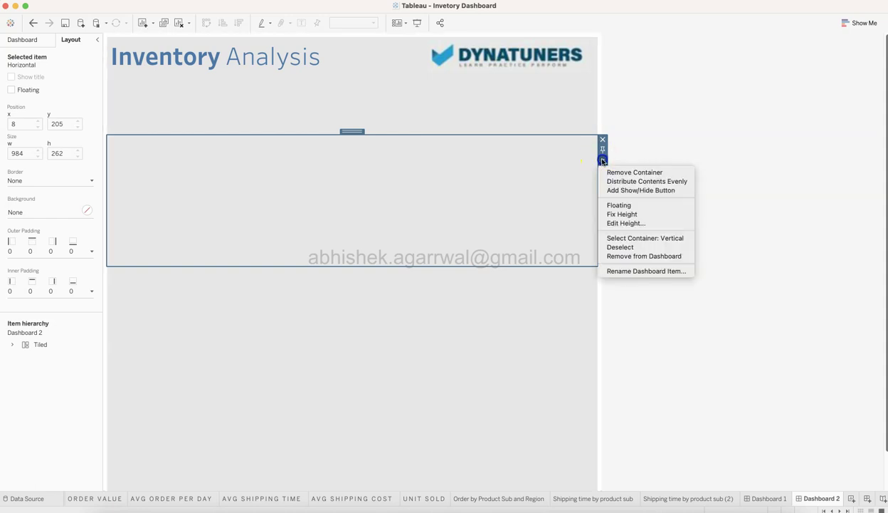
{"action": "left_click", "coordinate": [628, 223]}
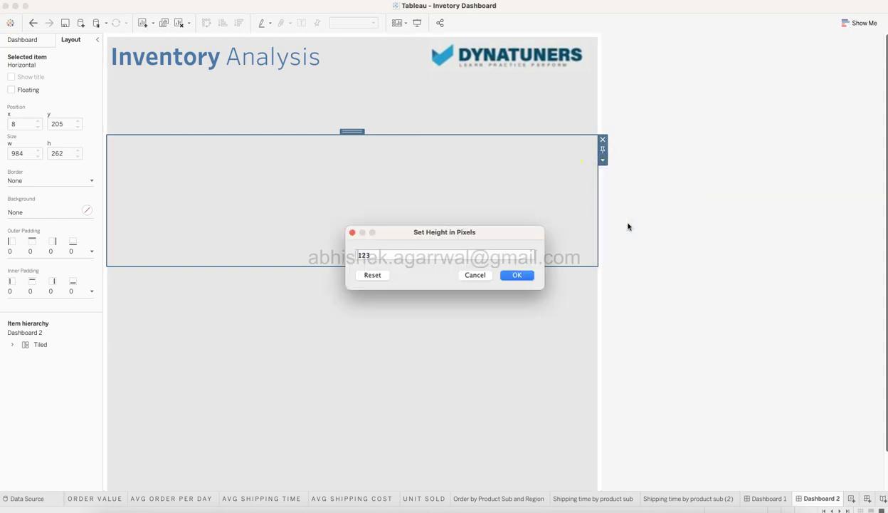
{"action": "type", "text": "123"}
{"action": "left_click", "coordinate": [520, 275]}
{"action": "left_click", "coordinate": [431, 116]}
{"action": "left_click", "coordinate": [439, 163]}
{"action": "left_click", "coordinate": [416, 98]}
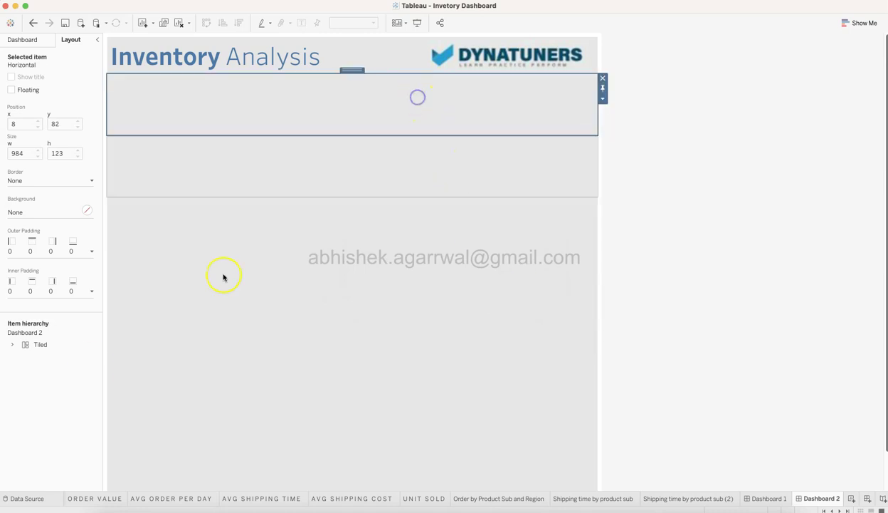
Step: Fill the first row with the ORDER#, ORDER VALUE and AVG ORDER PER DAY tiles
{"action": "left_click", "coordinate": [27, 41]}
{"action": "left_click_drag", "start_coordinate": [32, 153], "coordinate": [142, 107]}
{"action": "left_click_drag", "start_coordinate": [61, 163], "coordinate": [570, 113]}
{"action": "mouse_move", "coordinate": [63, 174]}
{"action": "left_click_drag", "start_coordinate": [63, 175], "coordinate": [535, 99]}
Step: Fill the second row with the AVG SHIPPING TIME and UNIT SOLD tiles
{"action": "left_click", "coordinate": [363, 171]}
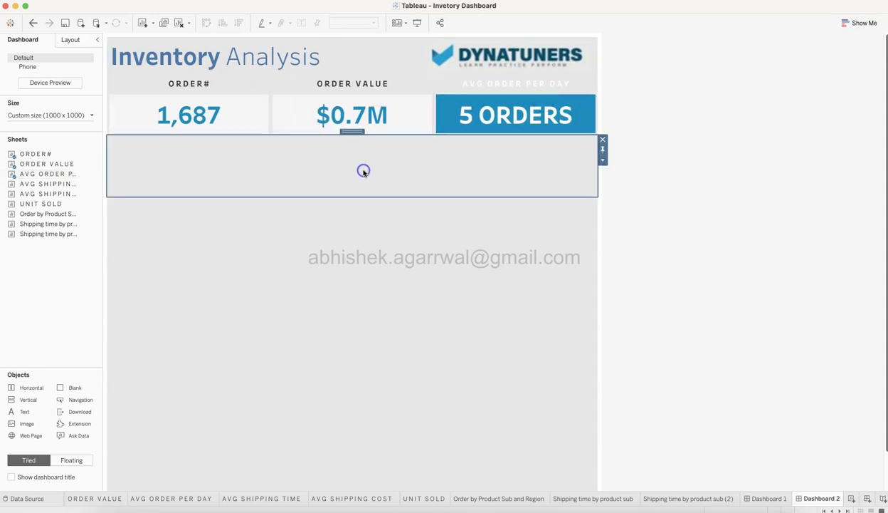
{"action": "left_click_drag", "start_coordinate": [65, 185], "coordinate": [174, 173]}
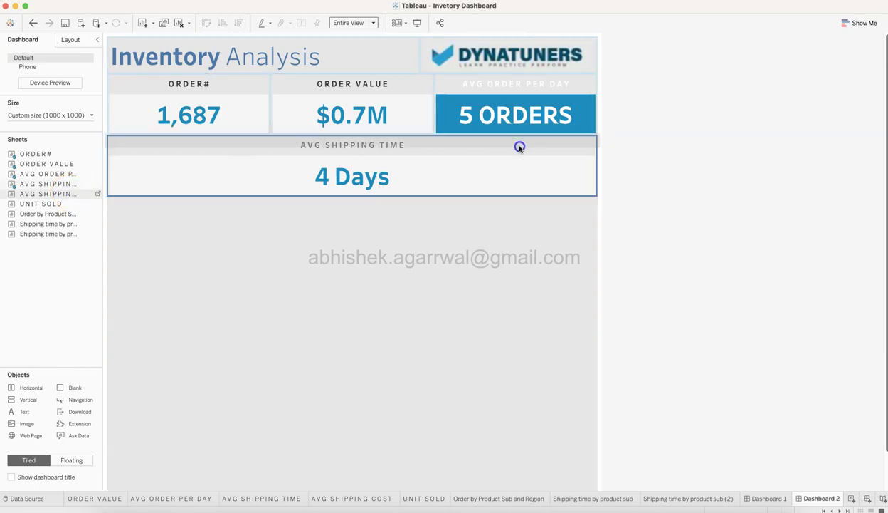
{"action": "double_click", "coordinate": [64, 205]}
{"action": "left_click_drag", "start_coordinate": [65, 205], "coordinate": [503, 171]}
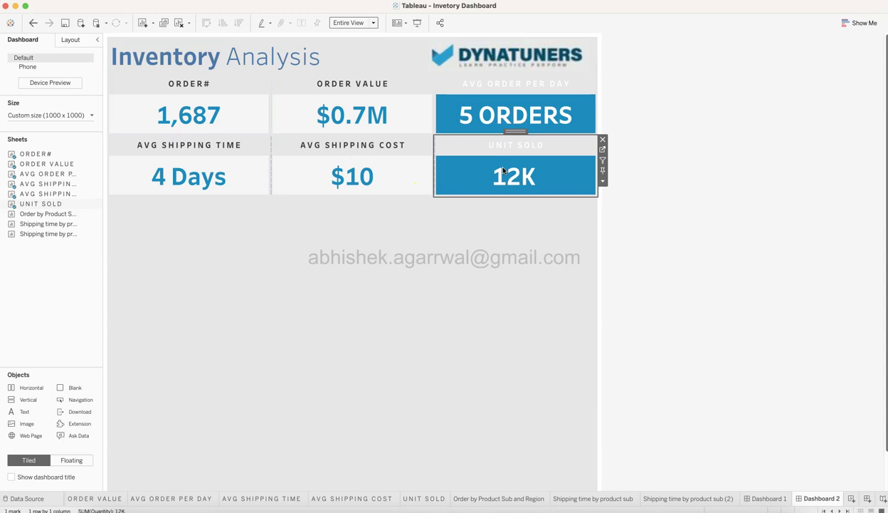
{"action": "left_click", "coordinate": [661, 209]}
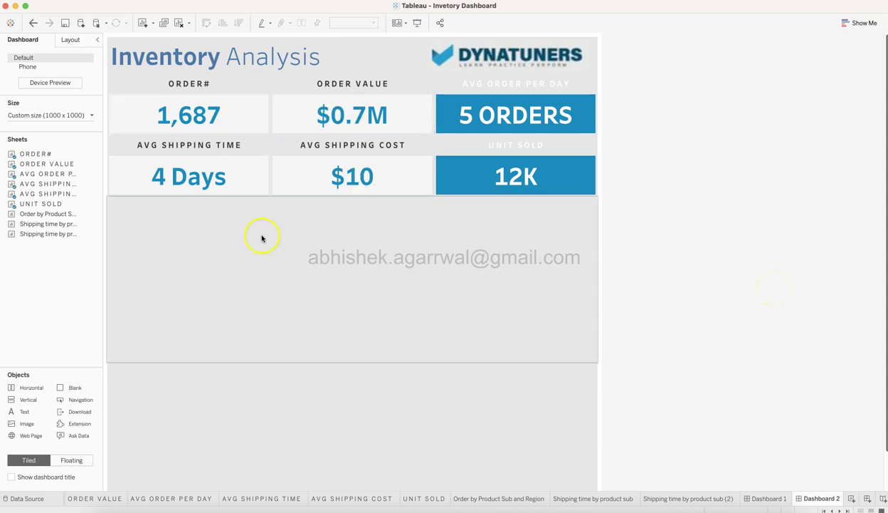
Step: Give the ORDER# tile a light background and the ORDER VALUE tile a white background
{"action": "left_click", "coordinate": [232, 86]}
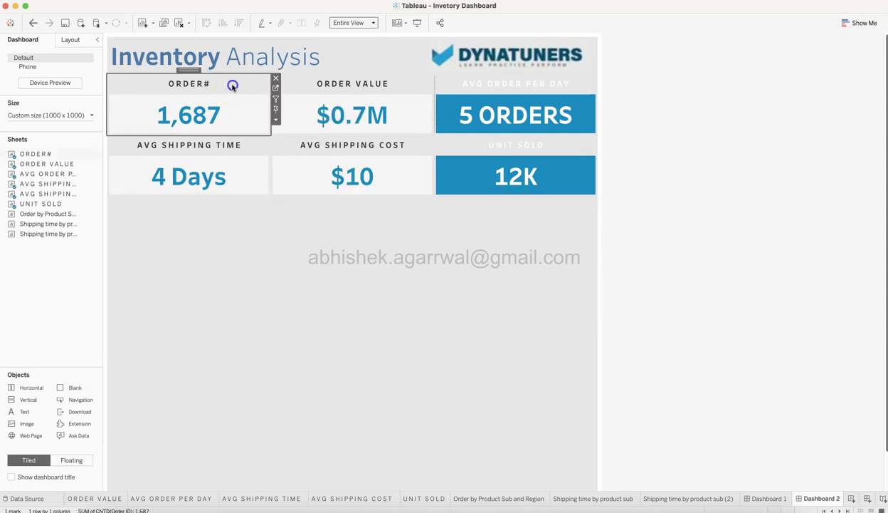
{"action": "left_click", "coordinate": [84, 41]}
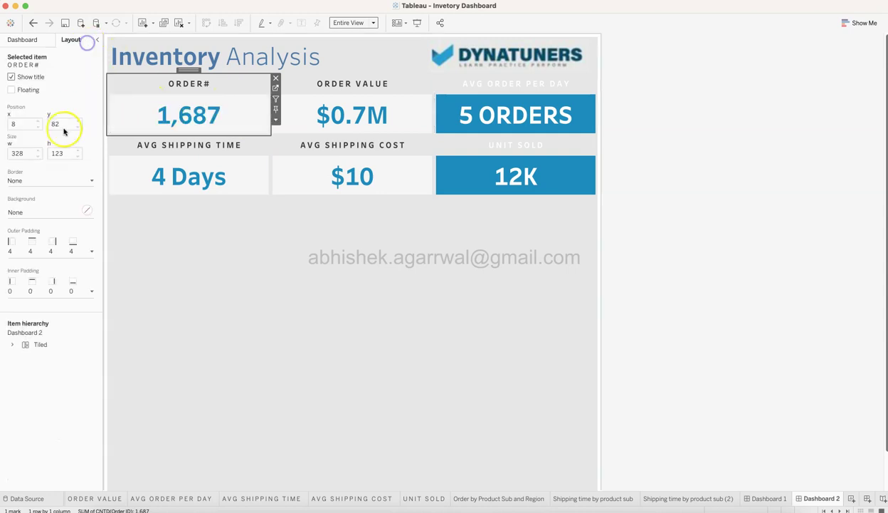
{"action": "left_click", "coordinate": [85, 211]}
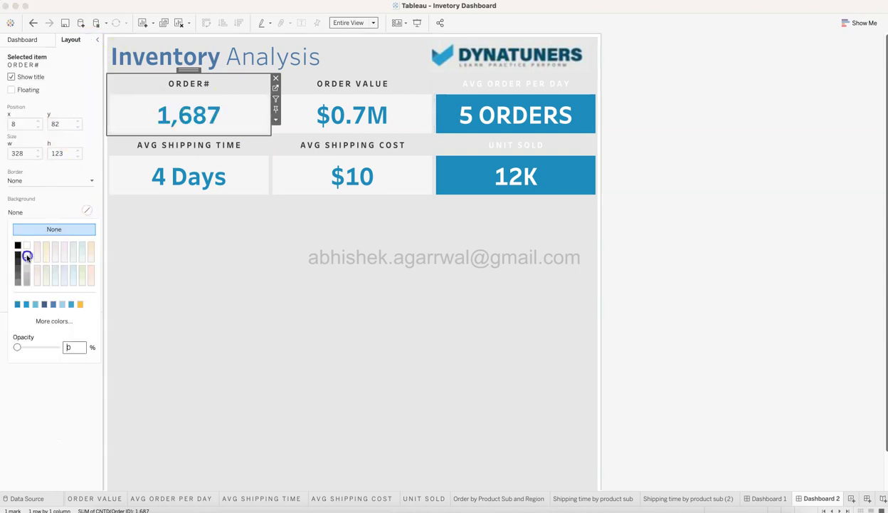
{"action": "left_click", "coordinate": [27, 256]}
{"action": "left_click", "coordinate": [357, 322]}
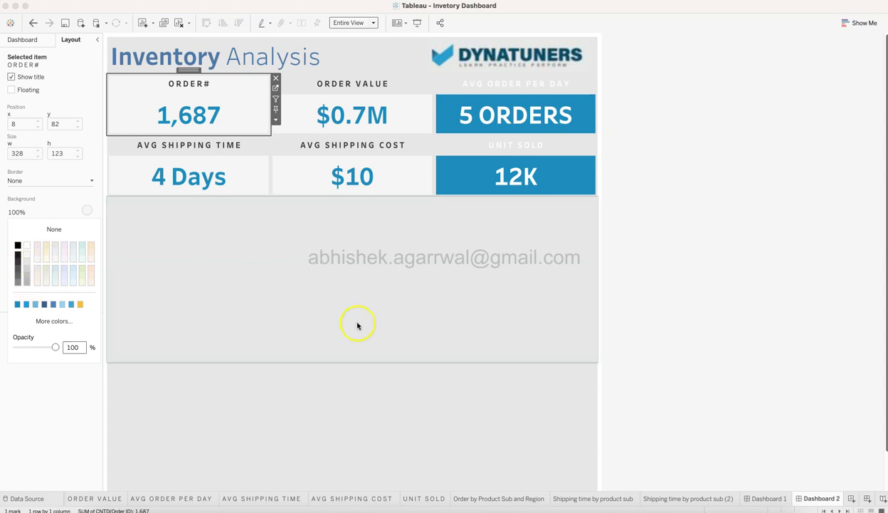
{"action": "left_click", "coordinate": [870, 256]}
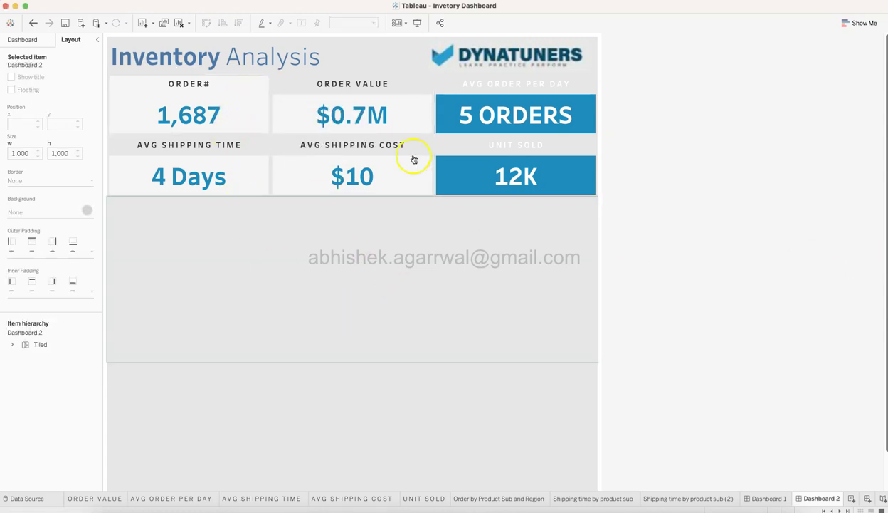
{"action": "left_click", "coordinate": [413, 86]}
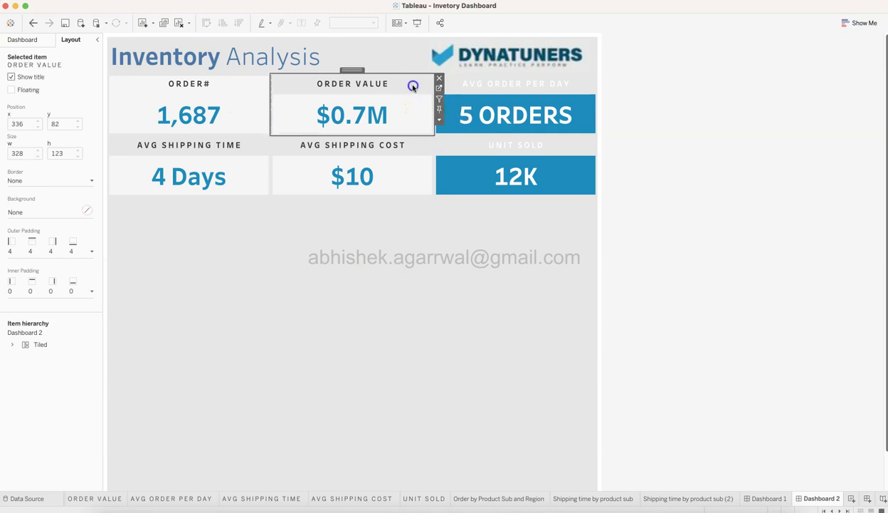
{"action": "left_click", "coordinate": [86, 210]}
{"action": "left_click", "coordinate": [28, 246]}
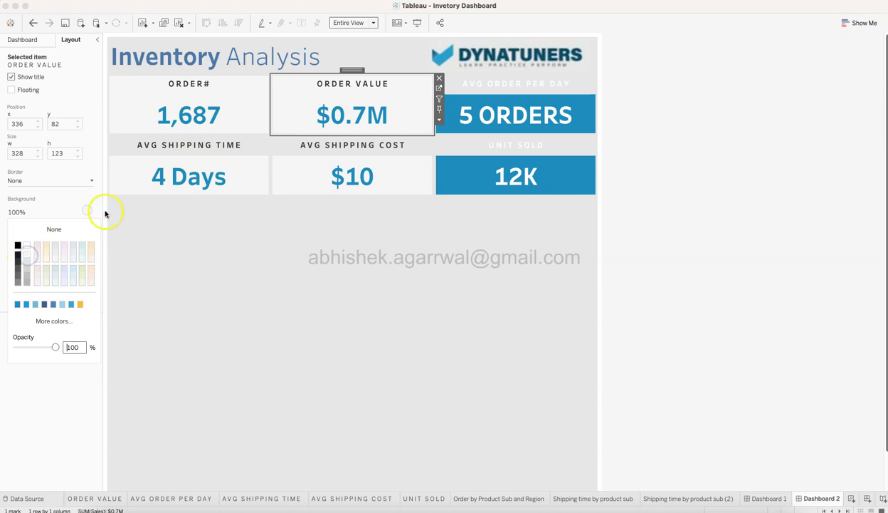
Step: Give the AVG SHIPPING TIME and AVG SHIPPING COST tiles light backgrounds
{"action": "left_click", "coordinate": [165, 151]}
{"action": "left_click", "coordinate": [87, 212]}
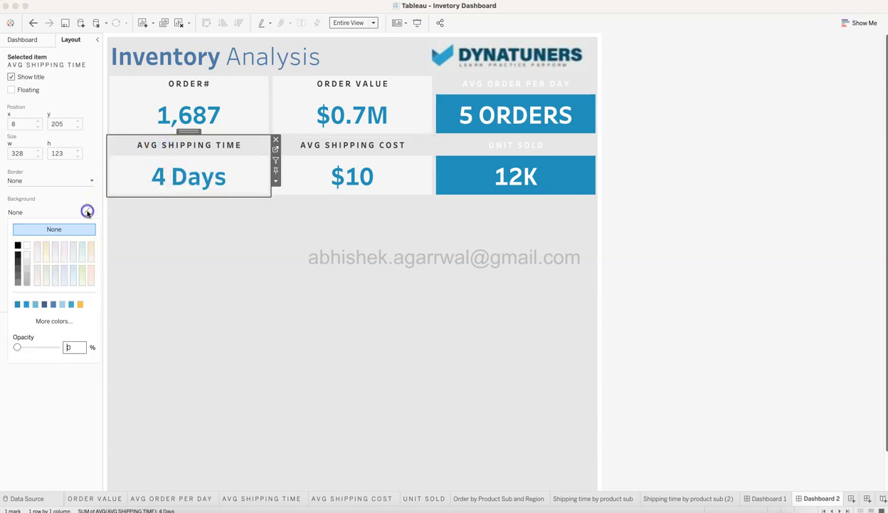
{"action": "left_click", "coordinate": [28, 255]}
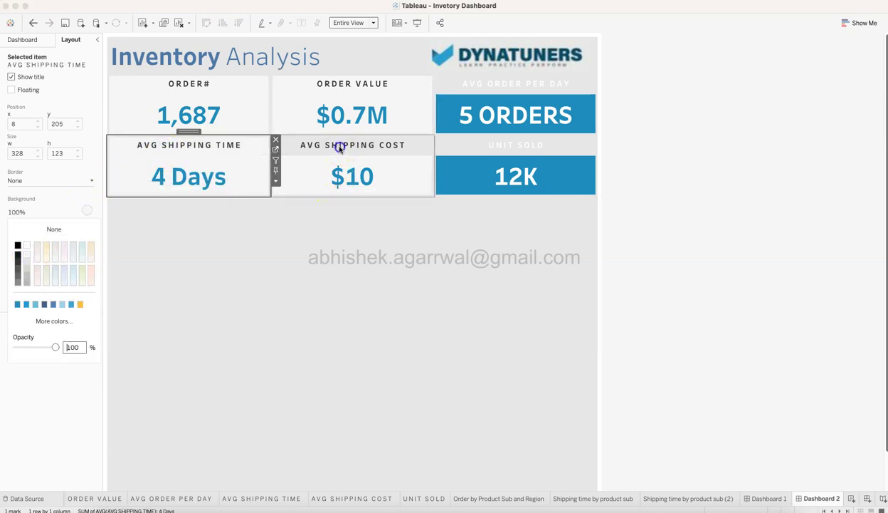
{"action": "left_click", "coordinate": [337, 151]}
{"action": "left_click", "coordinate": [87, 212]}
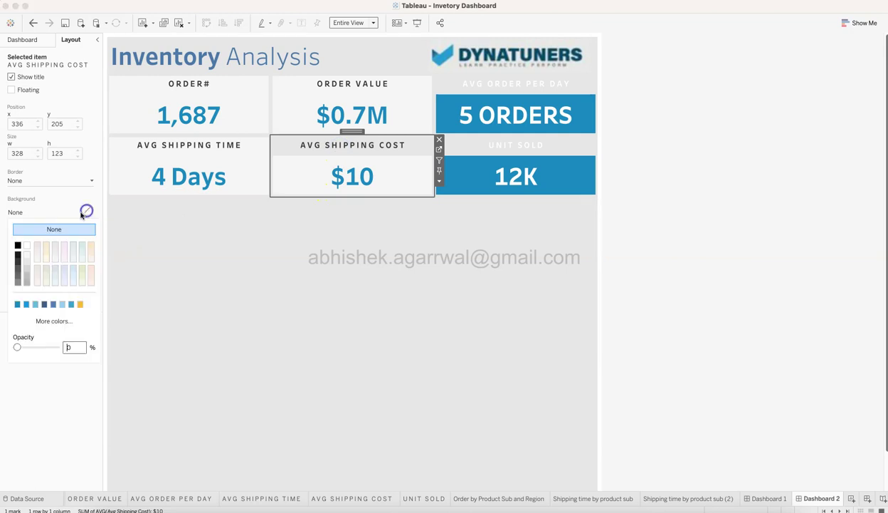
{"action": "left_click", "coordinate": [27, 257]}
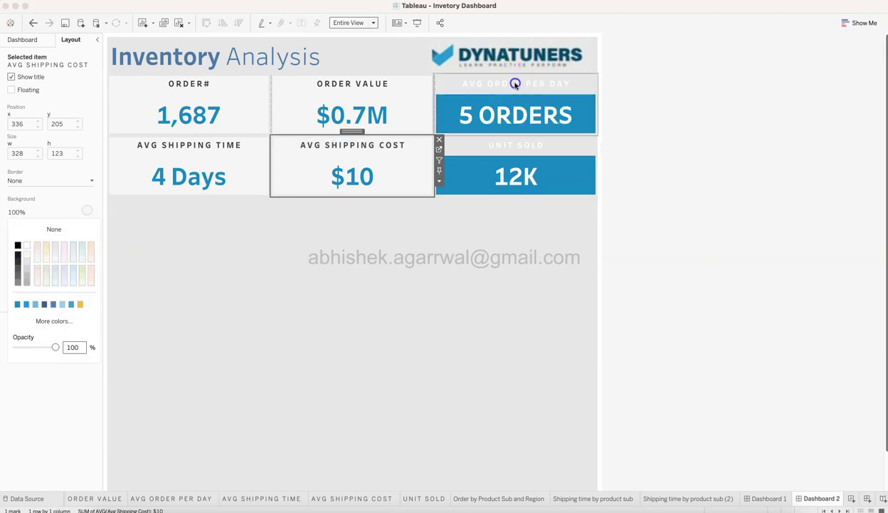
Step: Fill the AVG ORDER PER DAY and UNIT SOLD tiles with the first blue swatch
{"action": "left_click", "coordinate": [514, 83]}
{"action": "left_click", "coordinate": [91, 180]}
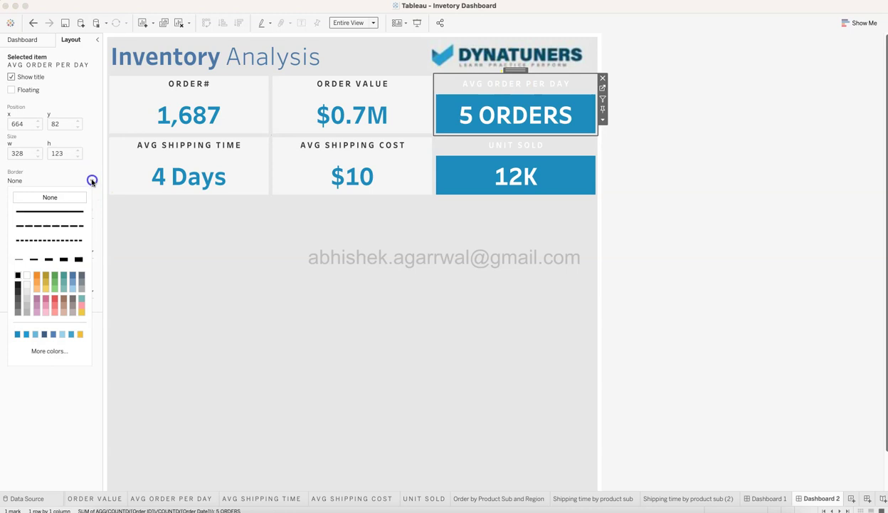
{"action": "left_click", "coordinate": [91, 181]}
{"action": "left_click", "coordinate": [87, 210]}
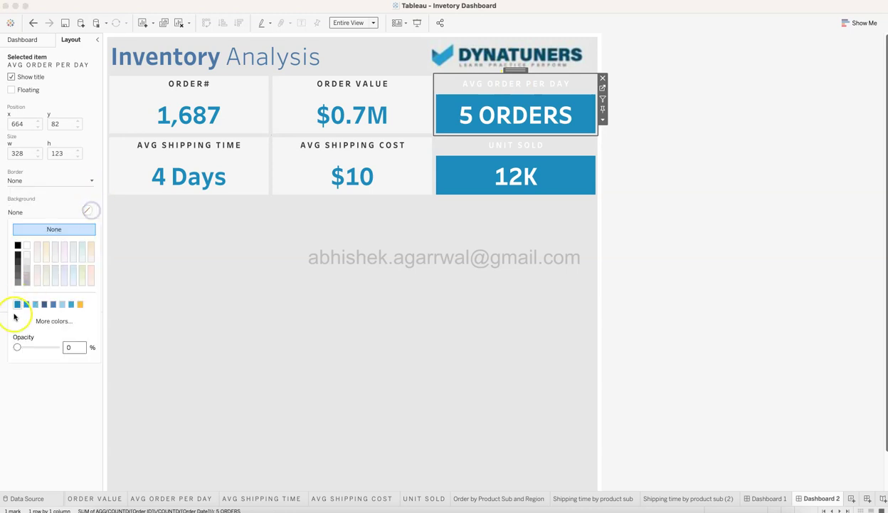
{"action": "left_click", "coordinate": [18, 305]}
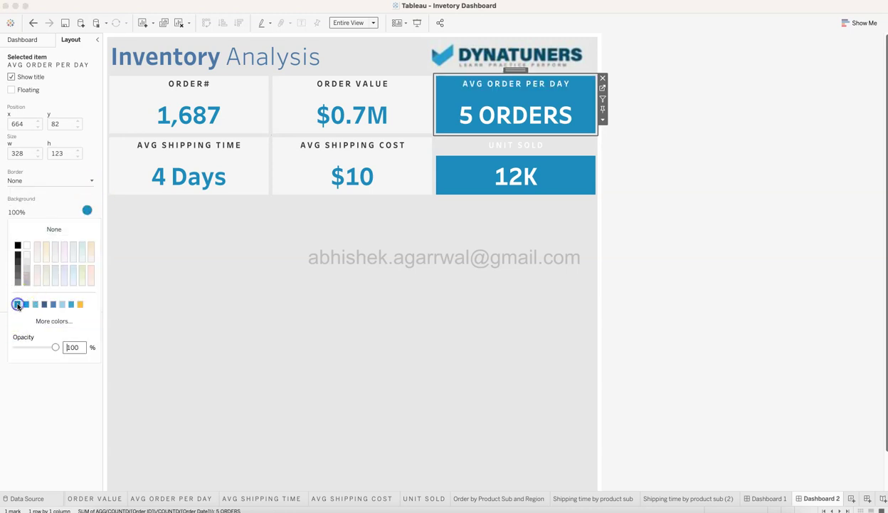
{"action": "left_click", "coordinate": [486, 144]}
{"action": "left_click", "coordinate": [87, 211]}
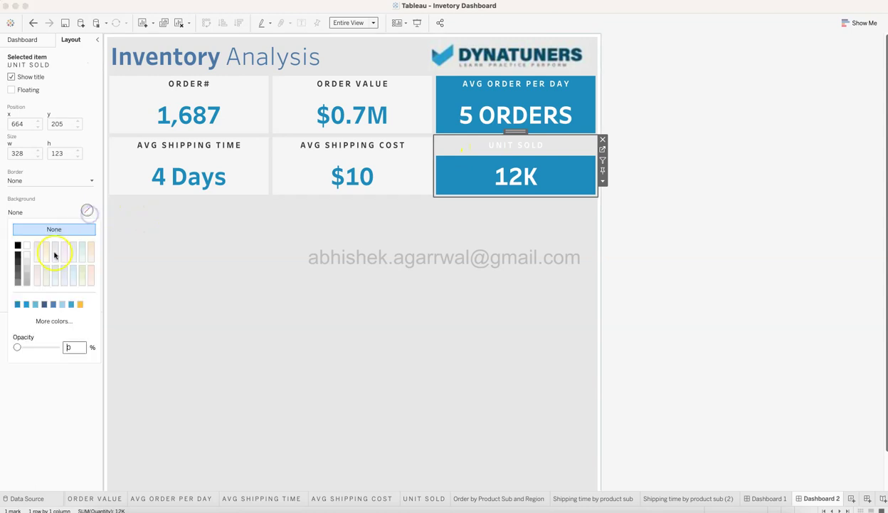
{"action": "left_click", "coordinate": [18, 304]}
{"action": "left_click", "coordinate": [786, 212]}
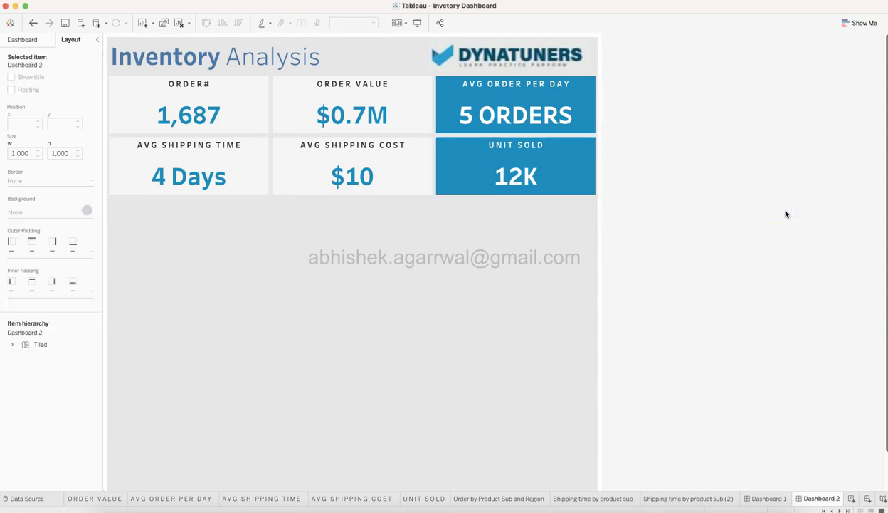
Step: Select the empty container beneath the KPI tiles and compare against Dashboard 1's layout
{"action": "left_click", "coordinate": [263, 214]}
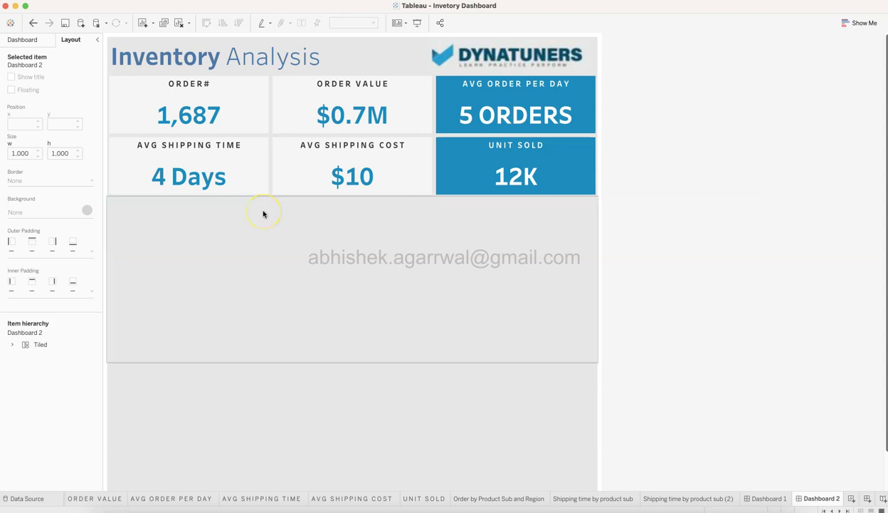
{"action": "left_click", "coordinate": [264, 214]}
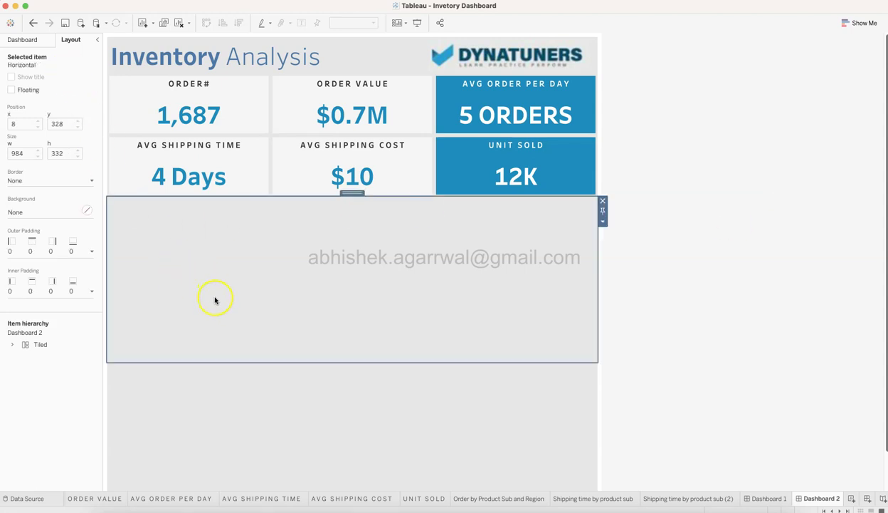
{"action": "scroll", "coordinate": [215, 304], "scroll_direction": "down", "scroll_amount": 2}
{"action": "left_click", "coordinate": [268, 272]}
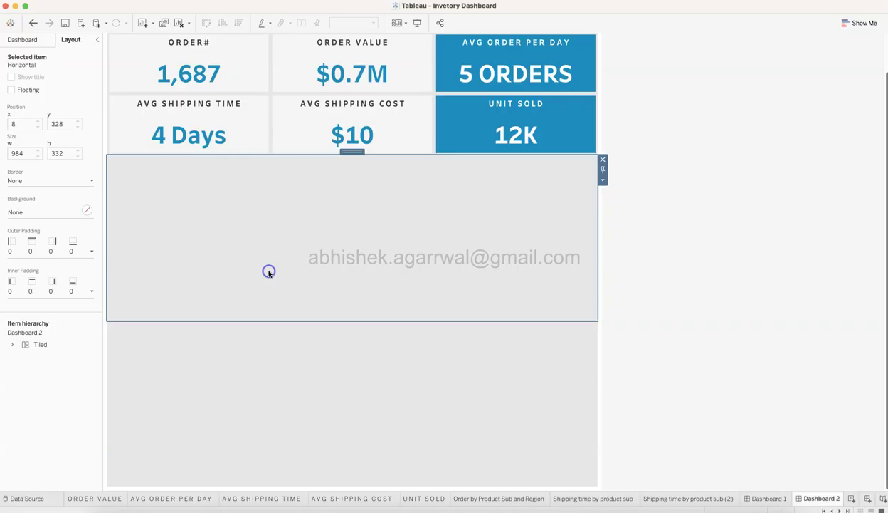
{"action": "left_click", "coordinate": [768, 497]}
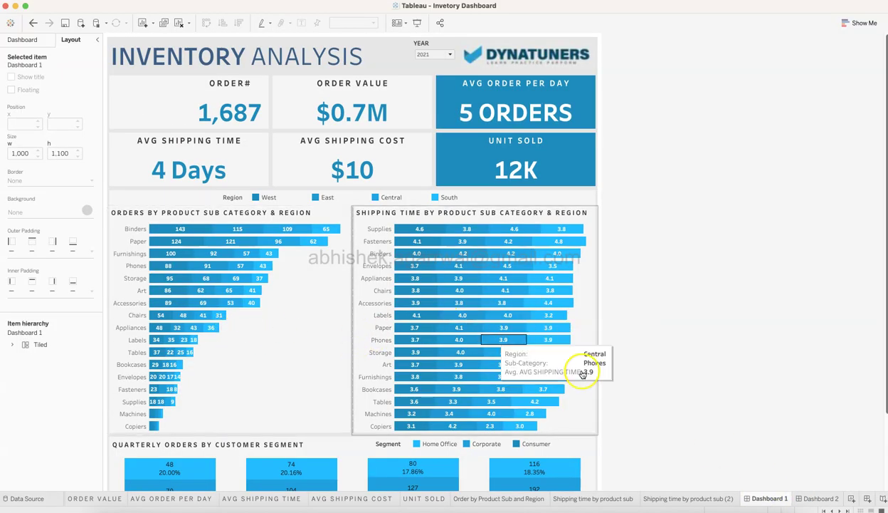
{"action": "left_click", "coordinate": [814, 498]}
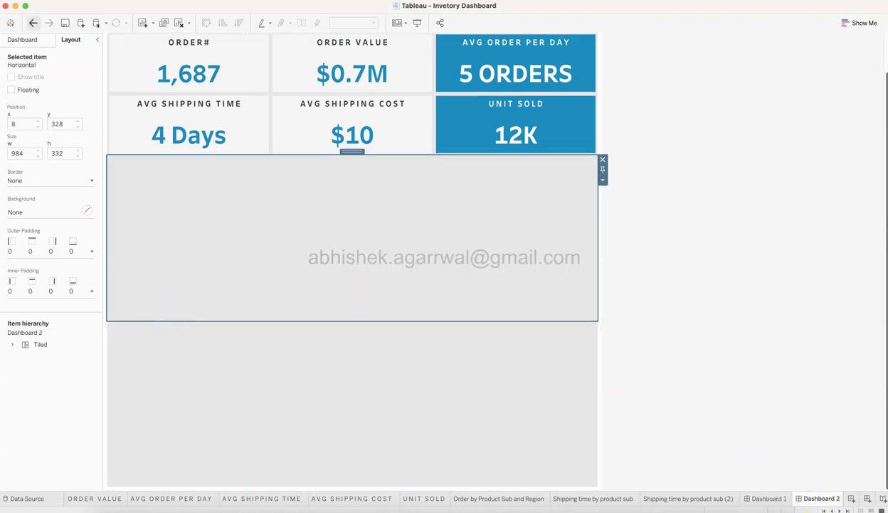
Step: Place the Order by Product Sub and Region and Shipping time charts side by side, then make the row taller
{"action": "left_click", "coordinate": [36, 42]}
{"action": "left_click", "coordinate": [58, 216]}
{"action": "left_click_drag", "start_coordinate": [59, 215], "coordinate": [179, 225]}
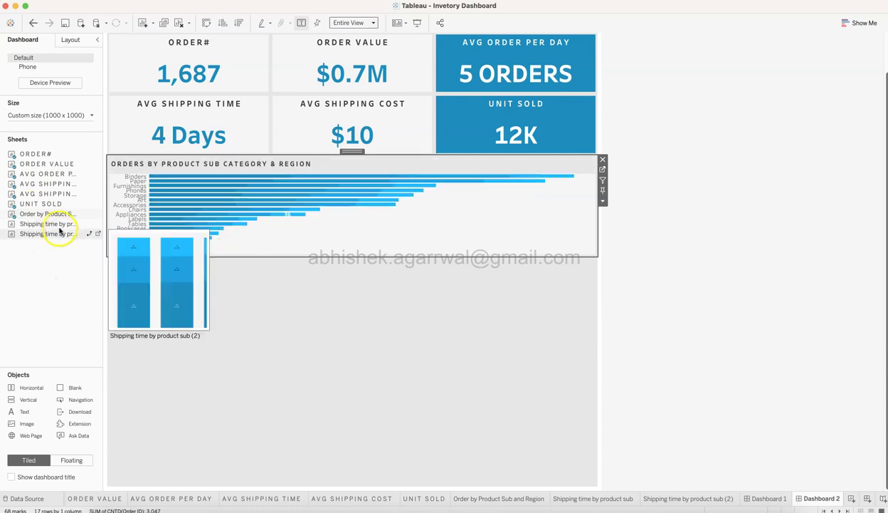
{"action": "left_click_drag", "start_coordinate": [58, 226], "coordinate": [463, 235]}
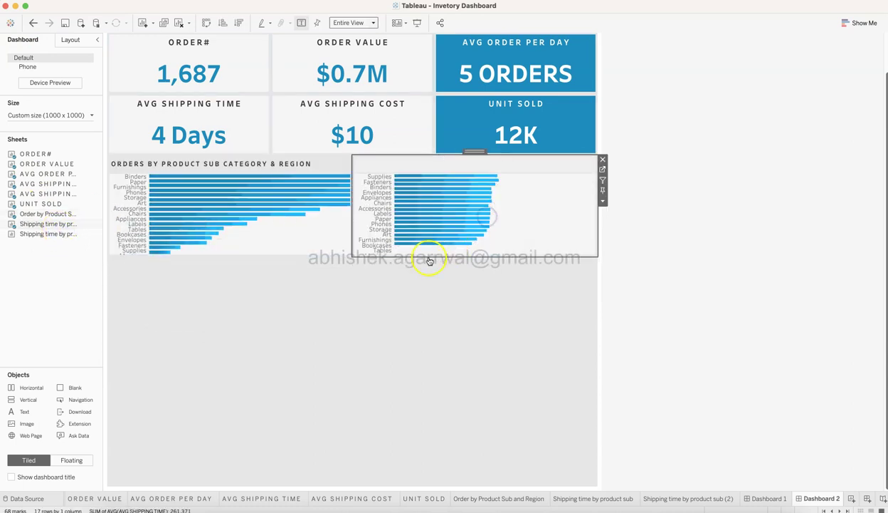
{"action": "left_click_drag", "start_coordinate": [405, 257], "coordinate": [411, 364]}
Step: Finish stretching the bar chart row and set the dashboard height to 1100 px
{"action": "left_click", "coordinate": [414, 423]}
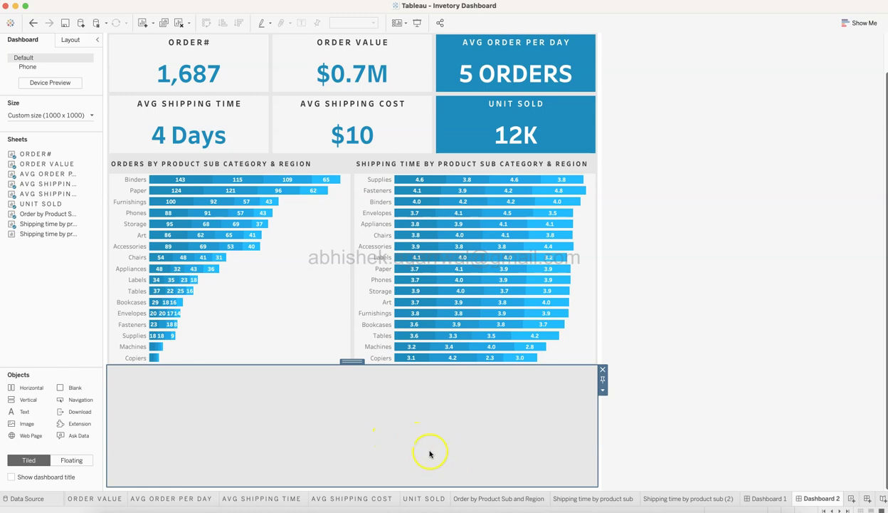
{"action": "left_click", "coordinate": [91, 115]}
{"action": "left_click", "coordinate": [96, 172]}
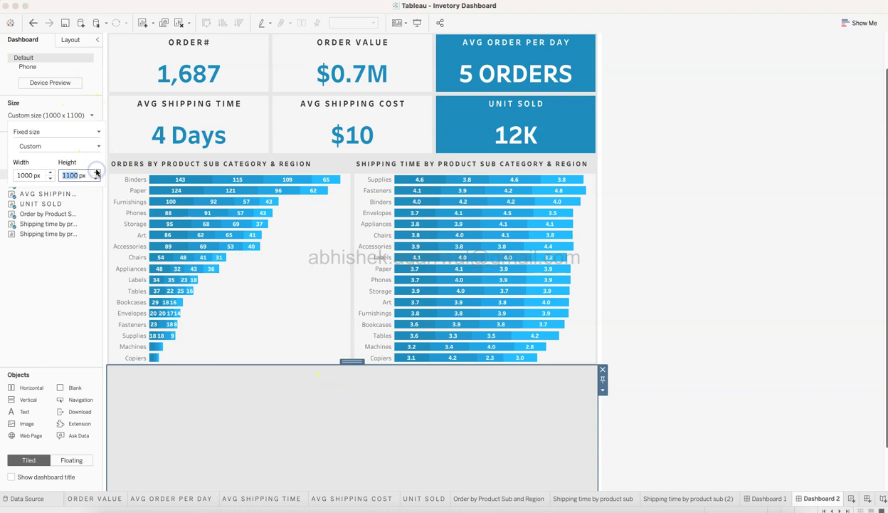
{"action": "left_click", "coordinate": [553, 380]}
Step: Drop the Shipping time by product sub (2) sheet into the empty bottom area as the quarterly segment chart
{"action": "scroll", "coordinate": [680, 374], "scroll_direction": "down", "scroll_amount": 2}
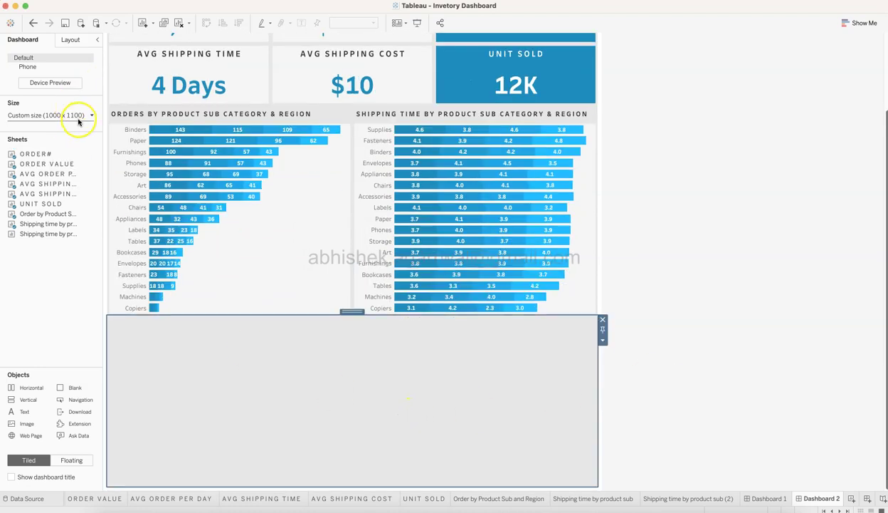
{"action": "left_click_drag", "start_coordinate": [50, 233], "coordinate": [283, 406]}
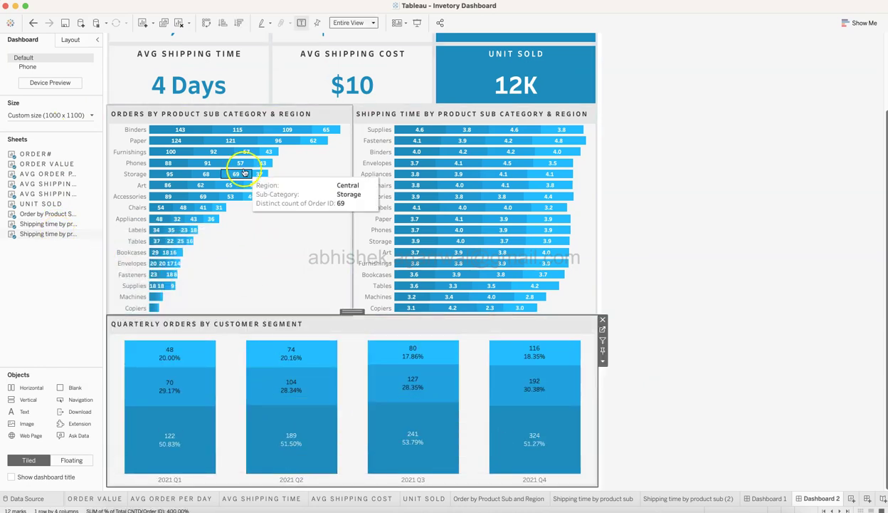
{"action": "left_click", "coordinate": [241, 117]}
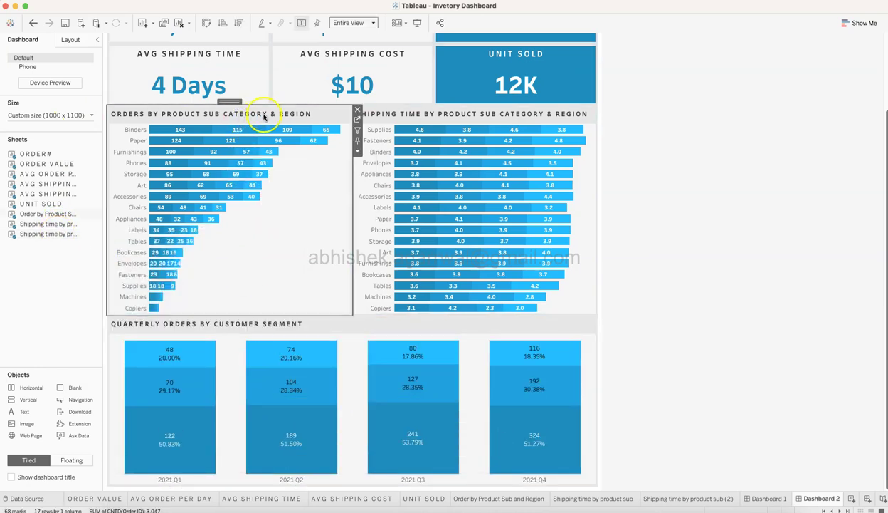
Step: Give the orders, shipping time and quarterly segment charts white backgrounds at 100% opacity
{"action": "left_click", "coordinate": [71, 40]}
{"action": "left_click", "coordinate": [87, 213]}
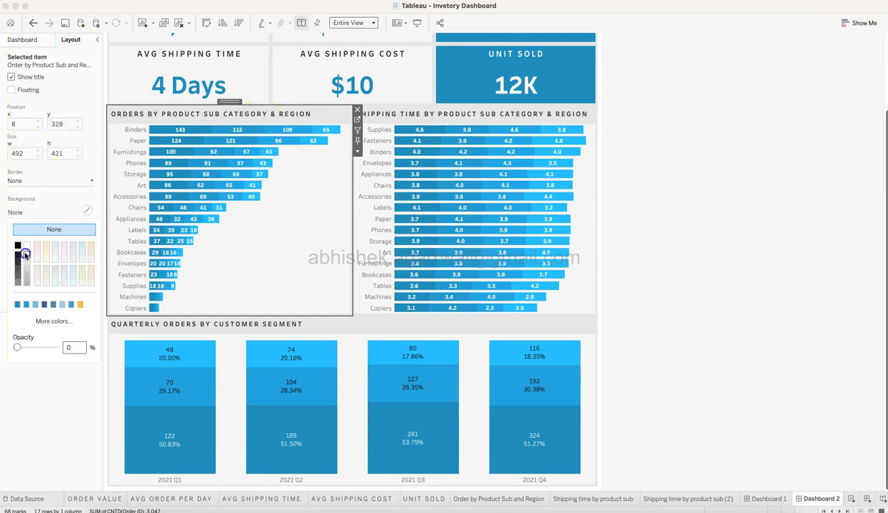
{"action": "left_click", "coordinate": [25, 247]}
{"action": "left_click", "coordinate": [411, 117]}
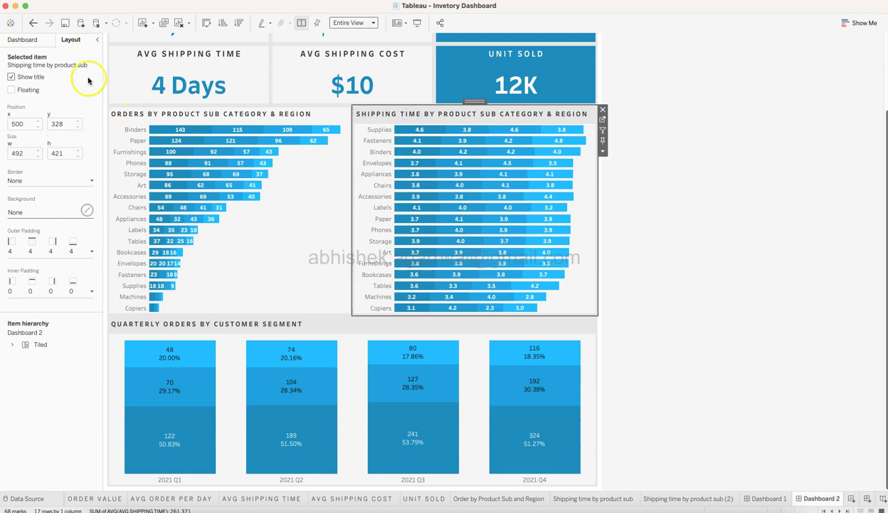
{"action": "left_click", "coordinate": [87, 208]}
{"action": "left_click", "coordinate": [28, 248]}
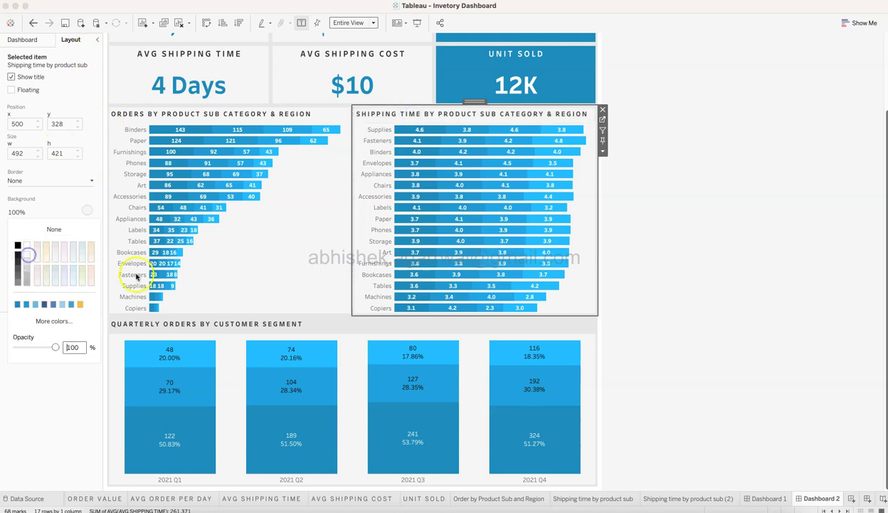
{"action": "left_click", "coordinate": [217, 324]}
{"action": "left_click", "coordinate": [87, 209]}
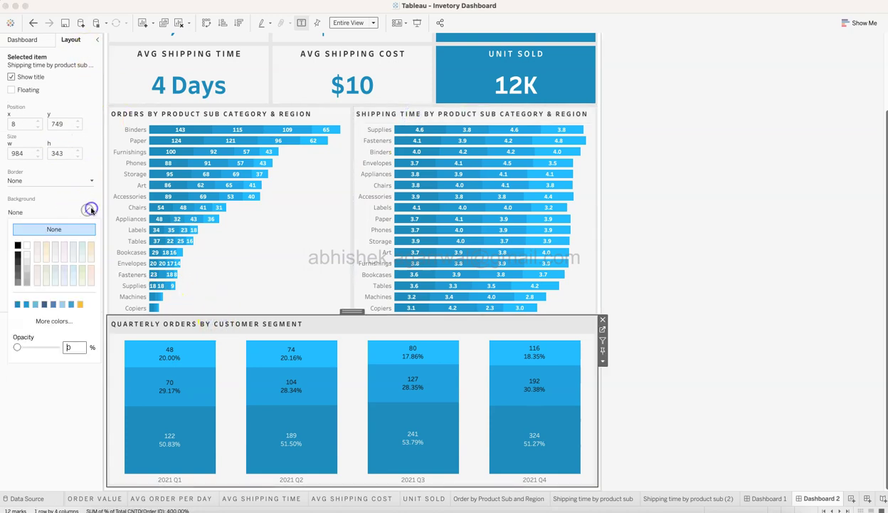
{"action": "left_click", "coordinate": [27, 254]}
{"action": "left_click", "coordinate": [686, 311]}
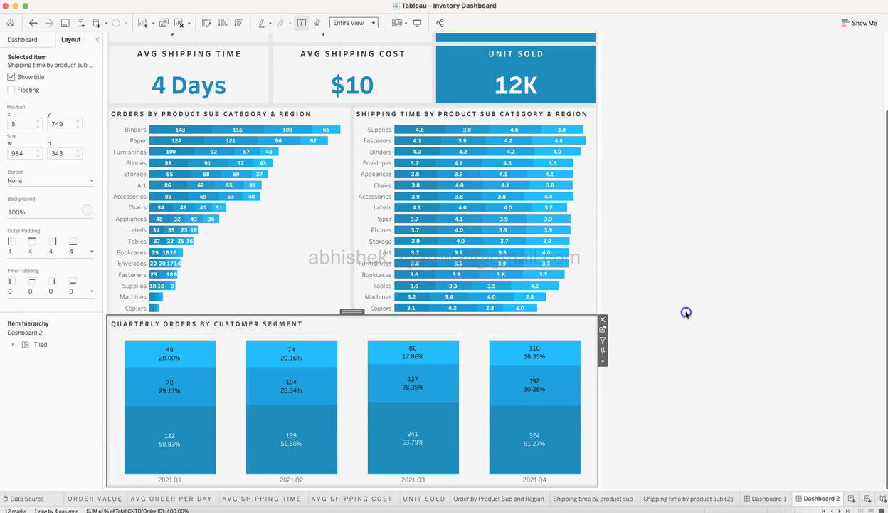
{"action": "scroll", "coordinate": [687, 315], "scroll_direction": "up", "scroll_amount": 5}
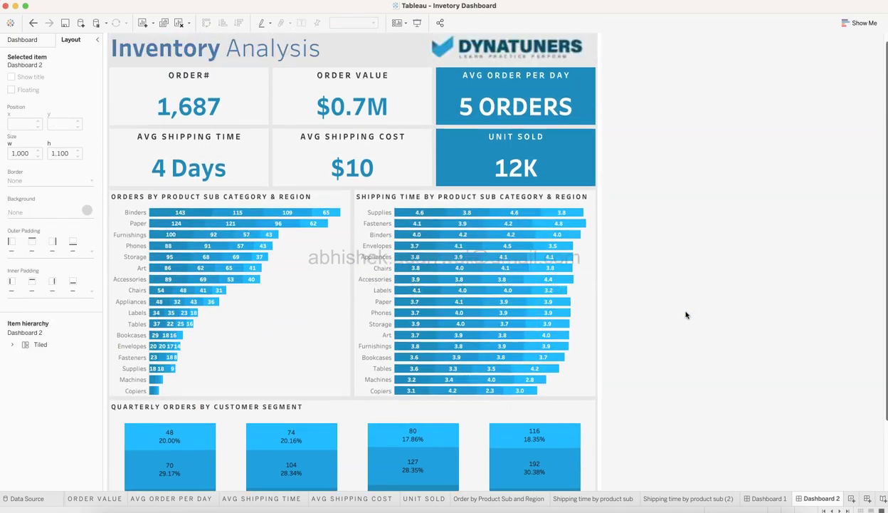
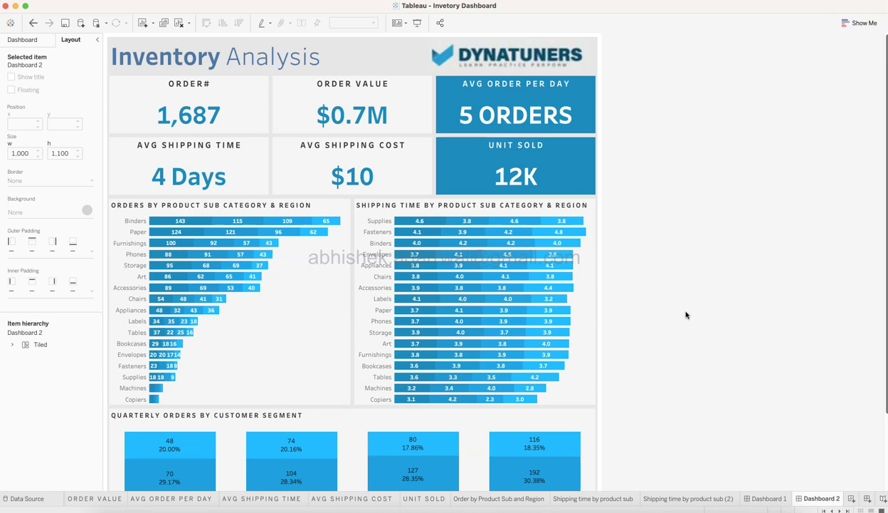
Step: Check Dashboard 1's quarterly chart title and Segment legend layout for reference
{"action": "scroll", "coordinate": [686, 315], "scroll_direction": "down", "scroll_amount": 5}
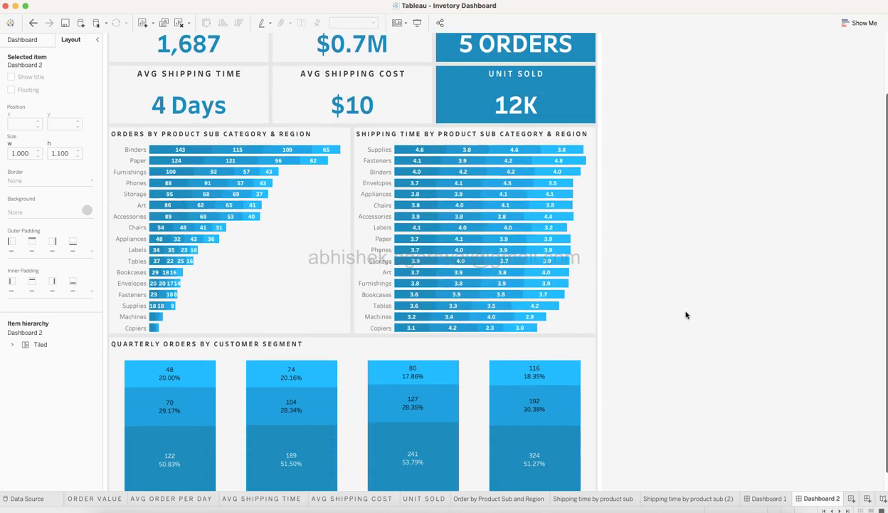
{"action": "scroll", "coordinate": [686, 314], "scroll_direction": "up", "scroll_amount": 5}
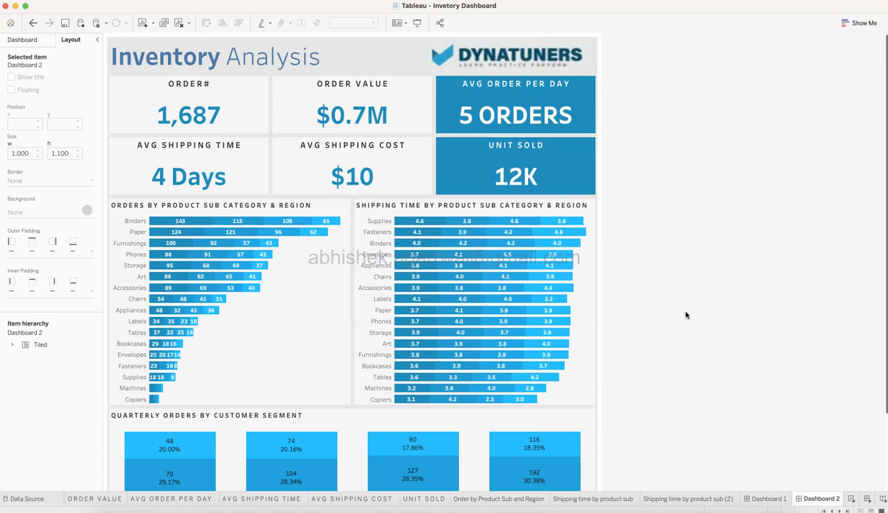
{"action": "scroll", "coordinate": [686, 315], "scroll_direction": "down", "scroll_amount": 6}
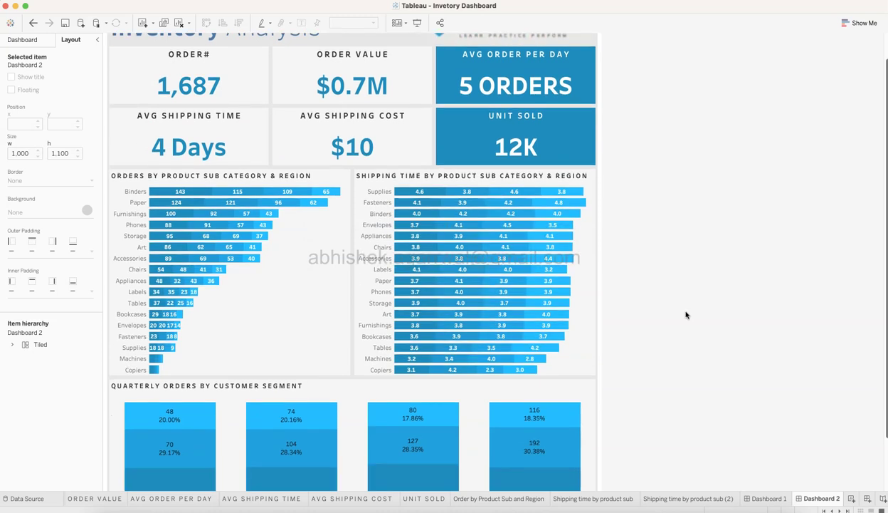
{"action": "left_click", "coordinate": [766, 499]}
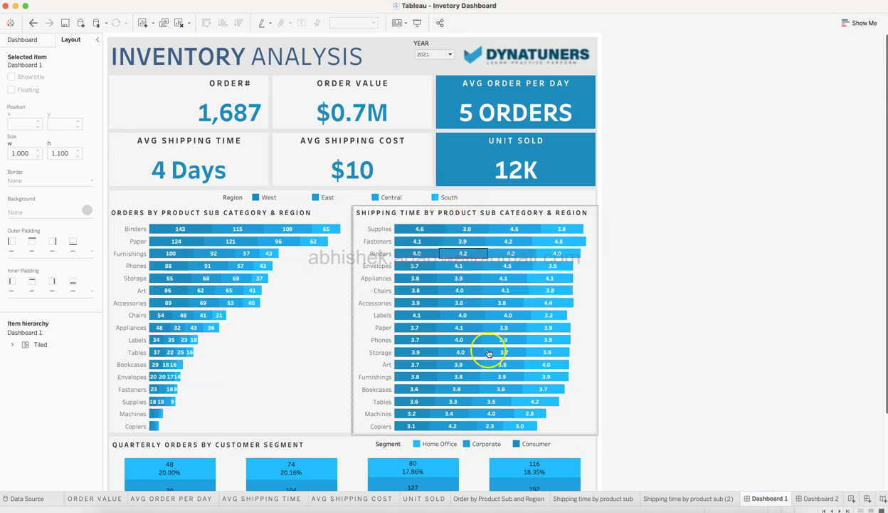
{"action": "scroll", "coordinate": [492, 360], "scroll_direction": "down", "scroll_amount": 5}
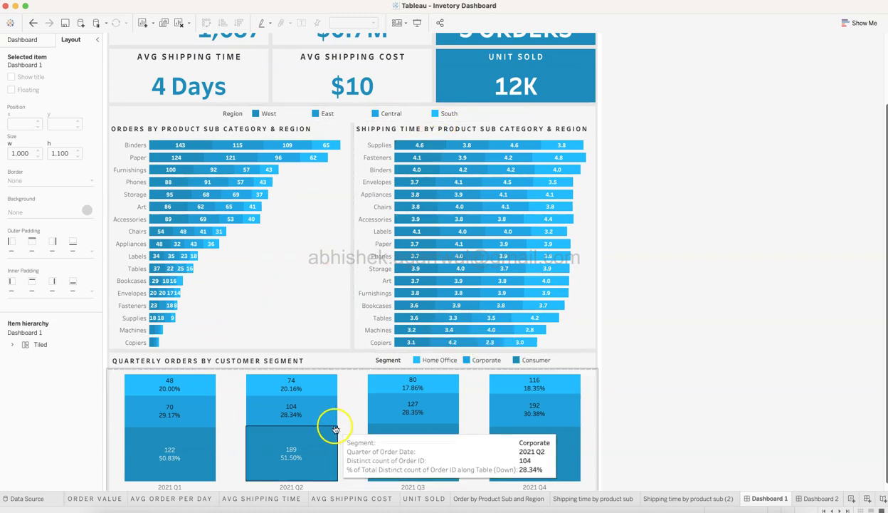
{"action": "left_click", "coordinate": [332, 364]}
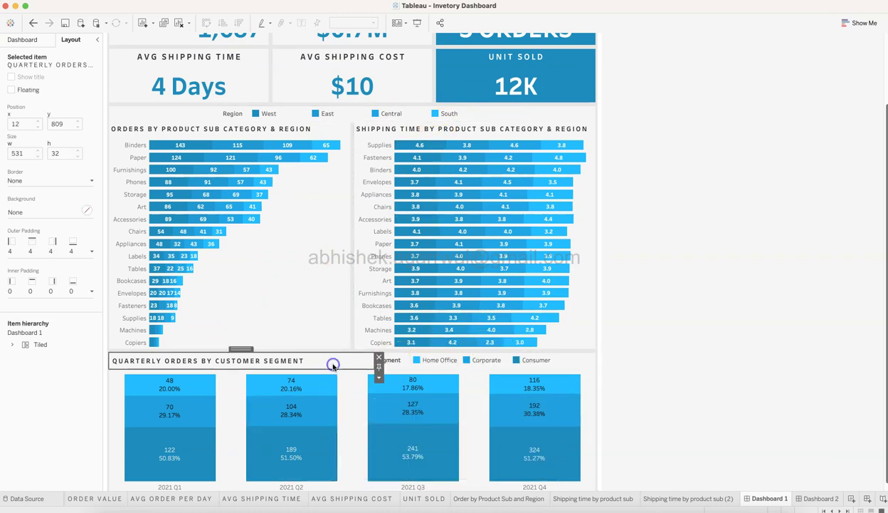
{"action": "left_click", "coordinate": [393, 363]}
{"action": "left_click", "coordinate": [336, 362]}
{"action": "left_click", "coordinate": [388, 365]}
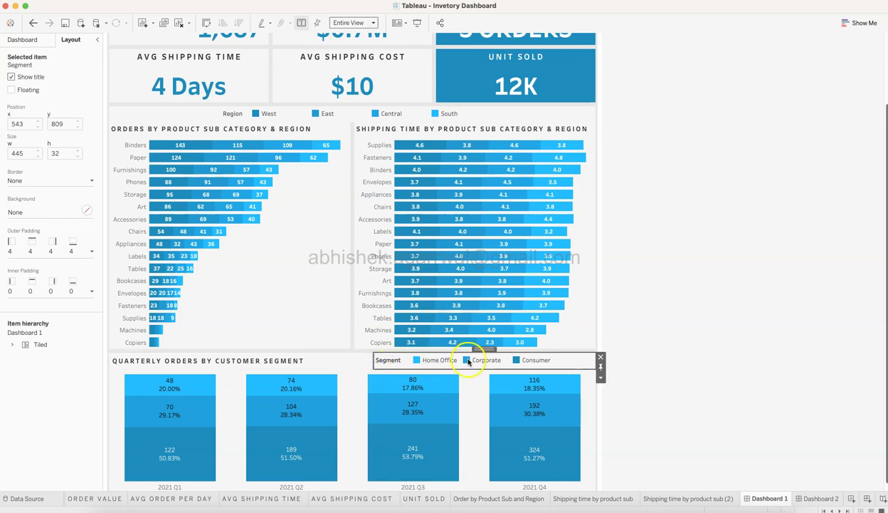
{"action": "left_click", "coordinate": [354, 365]}
{"action": "left_click", "coordinate": [719, 366]}
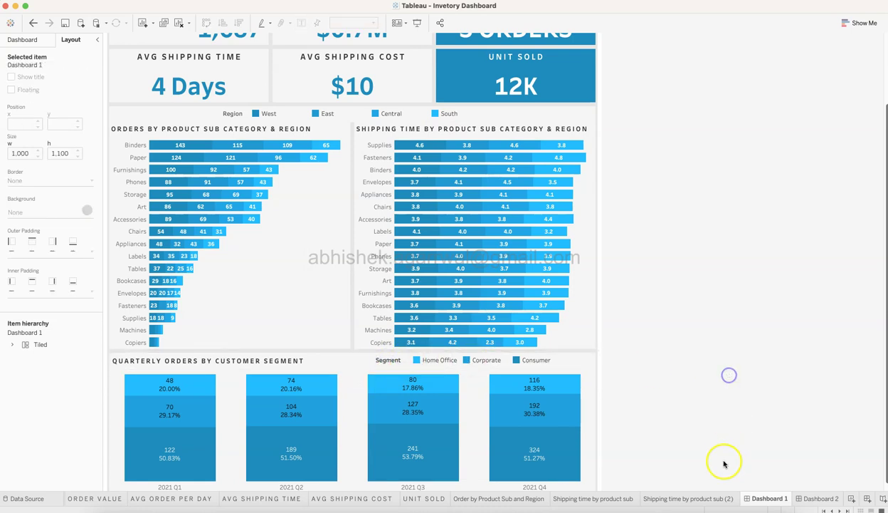
{"action": "left_click", "coordinate": [806, 499]}
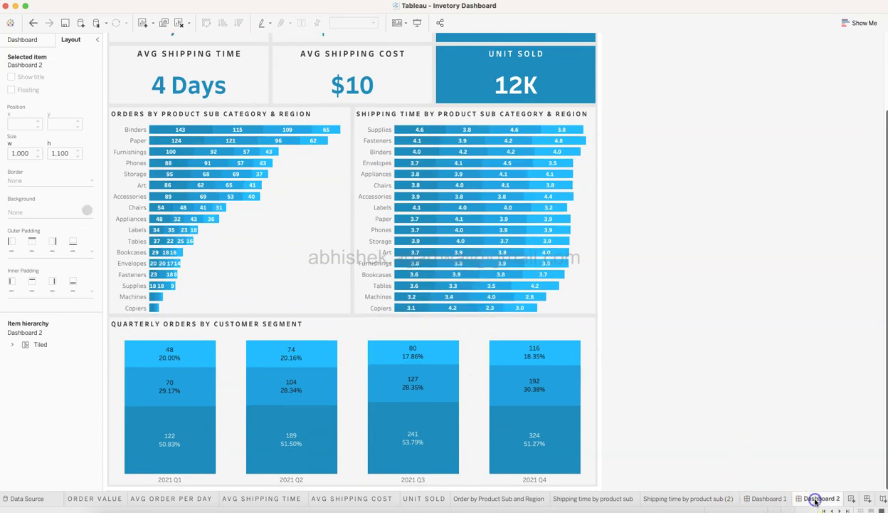
Step: Add the Region colour legend from the Orders by Sub-Category chart
{"action": "left_click", "coordinate": [27, 39]}
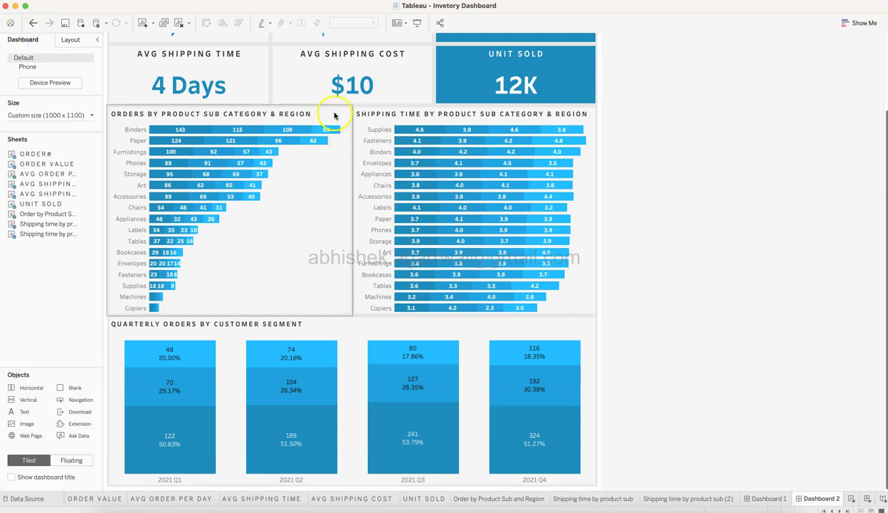
{"action": "left_click", "coordinate": [335, 113]}
{"action": "left_click", "coordinate": [357, 152]}
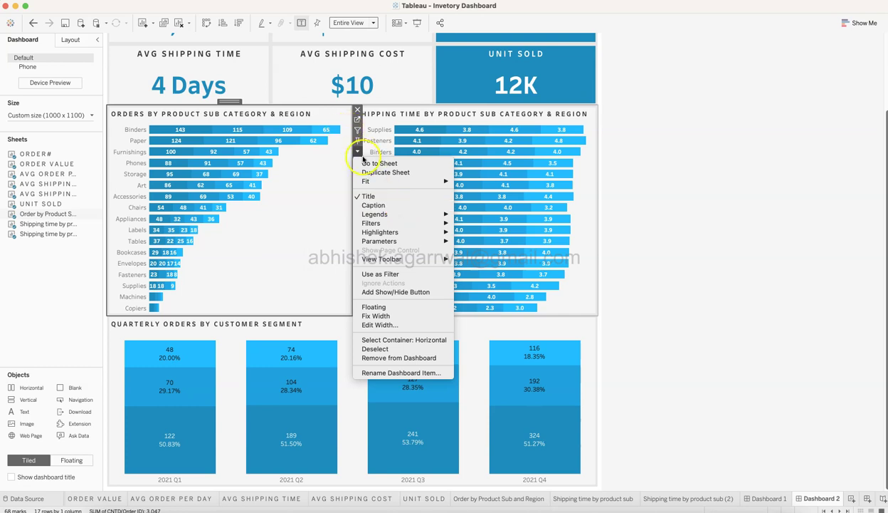
{"action": "mouse_move", "coordinate": [430, 219]}
{"action": "left_click", "coordinate": [478, 221]}
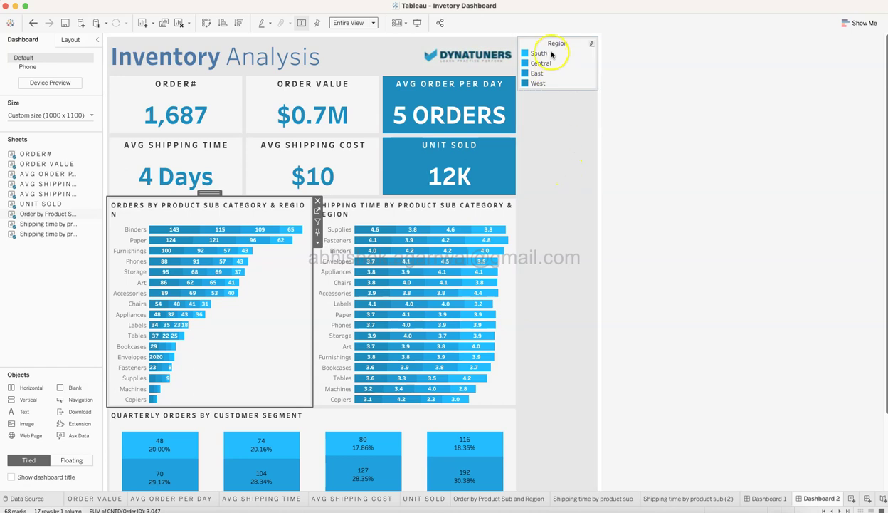
Step: Dock the Region legend below the KPI tiles and arrange its items in a single row
{"action": "left_click", "coordinate": [551, 44]}
{"action": "left_click_drag", "start_coordinate": [556, 41], "coordinate": [332, 202]}
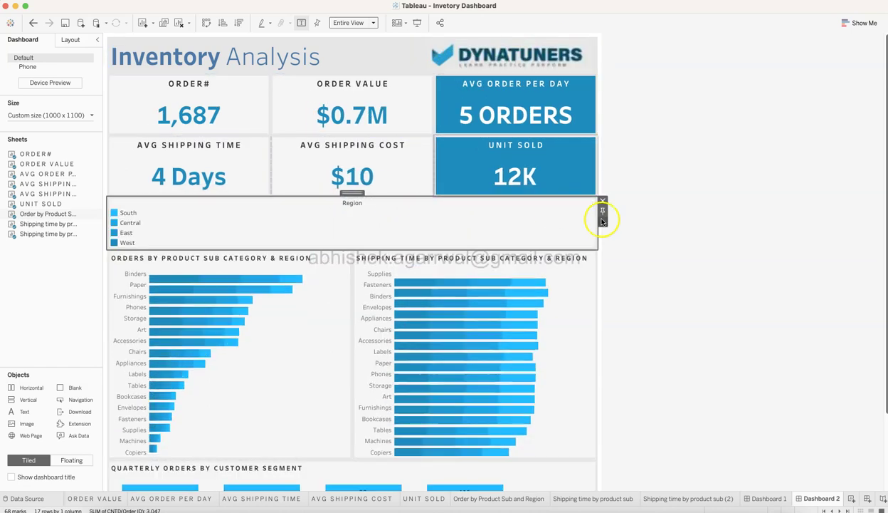
{"action": "left_click", "coordinate": [603, 220]}
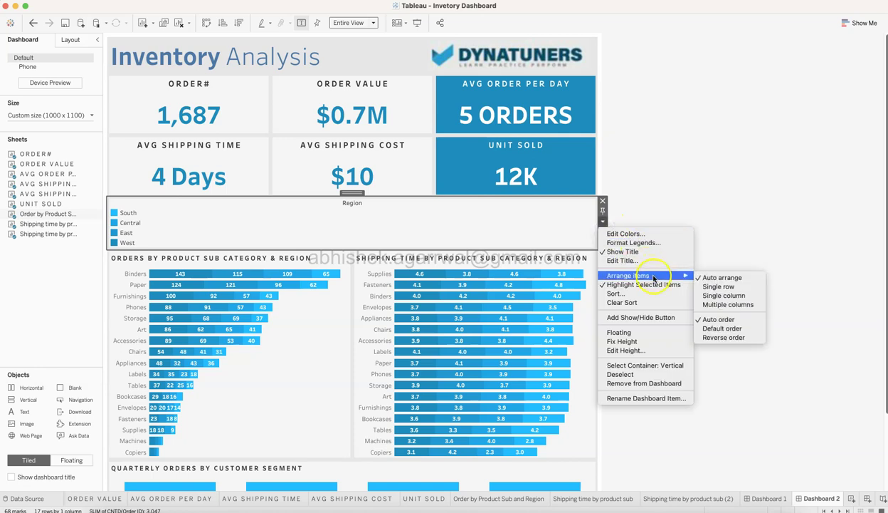
{"action": "mouse_move", "coordinate": [686, 281]}
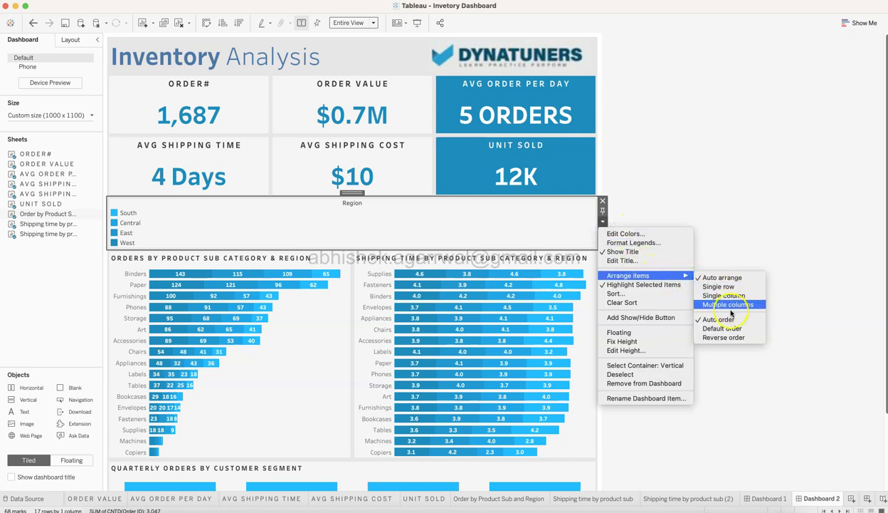
{"action": "left_click", "coordinate": [734, 286]}
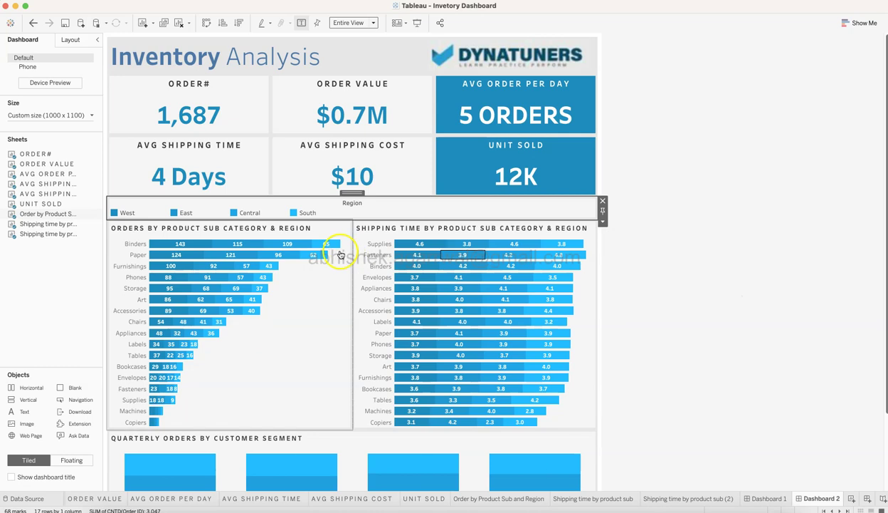
Step: Drag the Region legend strip's bottom edge up to make it shorter
{"action": "left_click", "coordinate": [353, 219]}
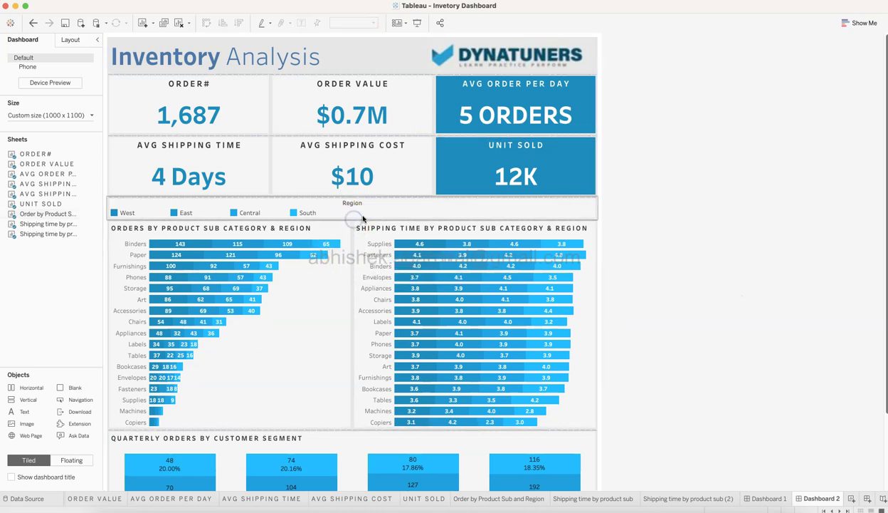
{"action": "left_click", "coordinate": [366, 212]}
{"action": "left_click_drag", "start_coordinate": [368, 218], "coordinate": [376, 209]}
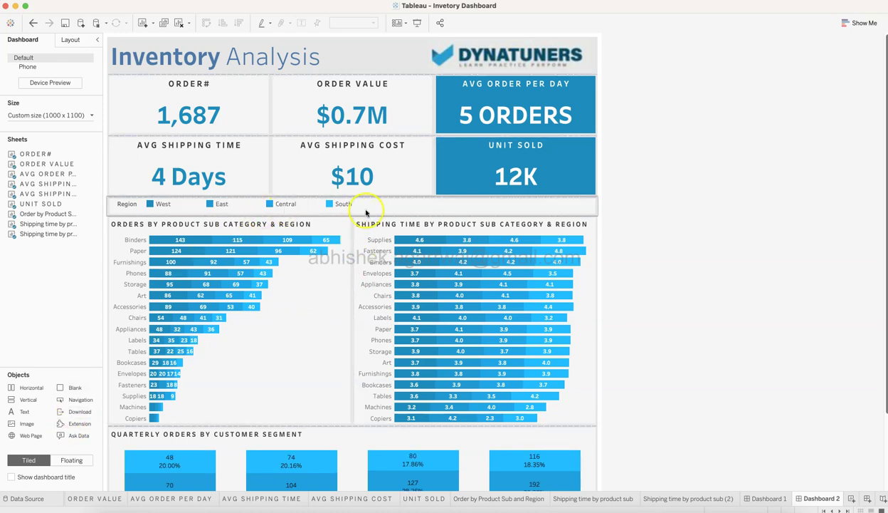
Step: Try adding a spacer, then undo an unwanted empty horizontal container above the charts
{"action": "mouse_move", "coordinate": [72, 390]}
{"action": "left_mouse_down"}
{"action": "mouse_move", "coordinate": [118, 201]}
{"action": "mouse_move", "coordinate": [198, 206]}
{"action": "mouse_move", "coordinate": [119, 205]}
{"action": "mouse_move", "coordinate": [48, 291]}
{"action": "left_mouse_up"}
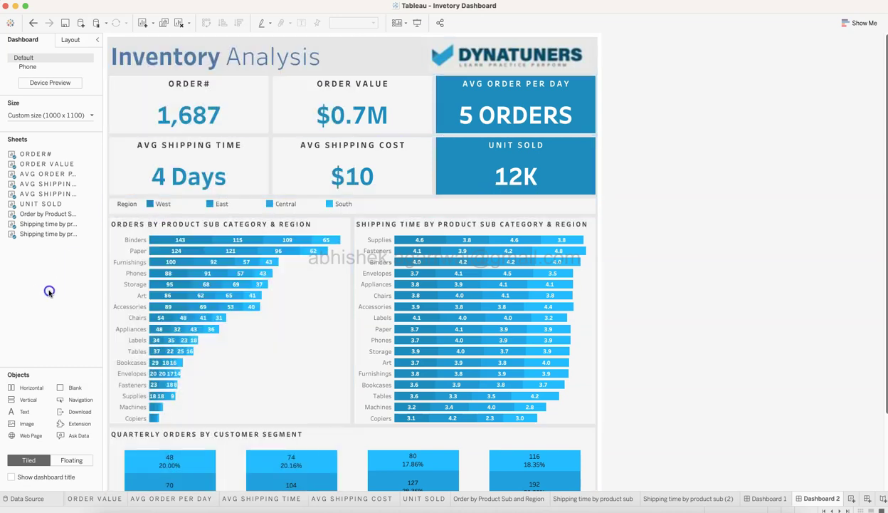
{"action": "left_click_drag", "start_coordinate": [33, 390], "coordinate": [267, 193]}
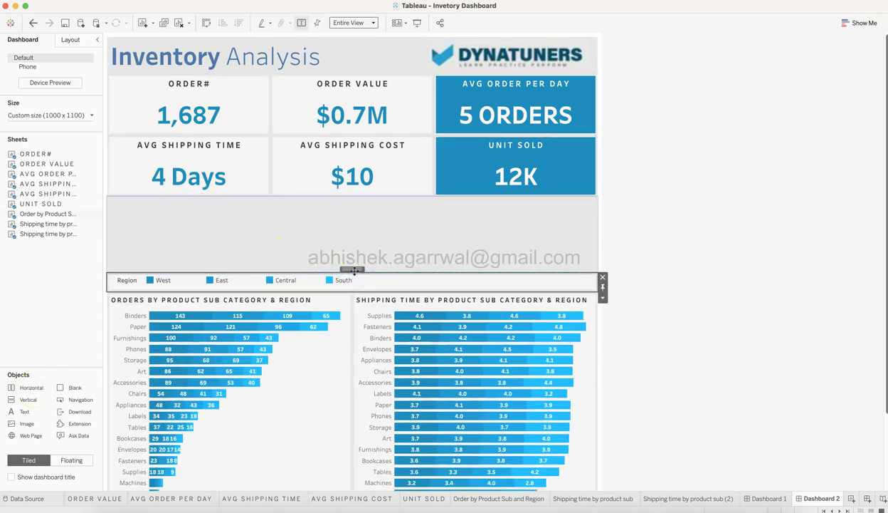
{"action": "left_click", "coordinate": [368, 234]}
{"action": "key", "text": "super+z"}
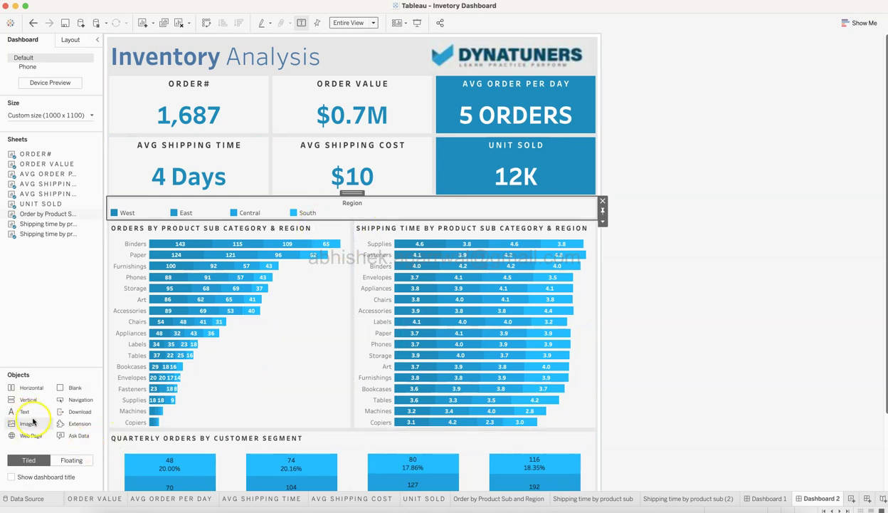
Step: Place a blank spacer left of the Region legend and resize it to centre the legend
{"action": "left_click_drag", "start_coordinate": [70, 388], "coordinate": [129, 207]}
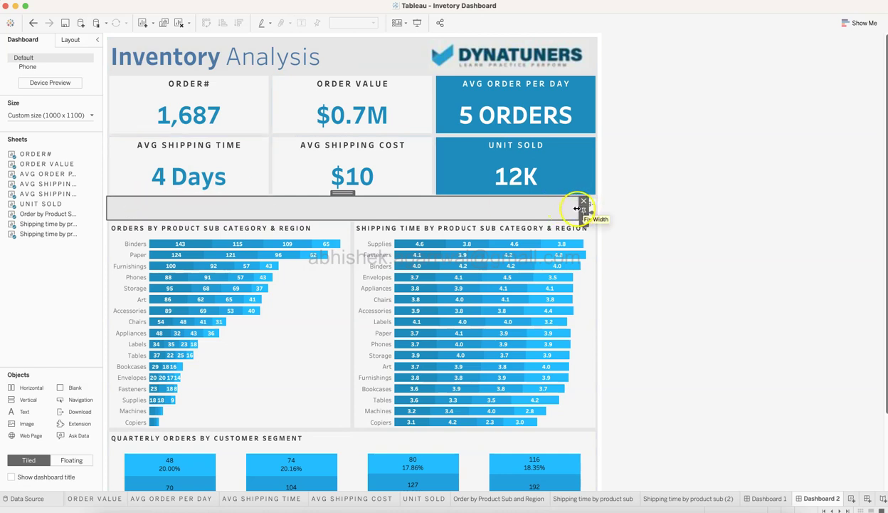
{"action": "left_click_drag", "start_coordinate": [578, 208], "coordinate": [516, 212]}
{"action": "left_click", "coordinate": [239, 211]}
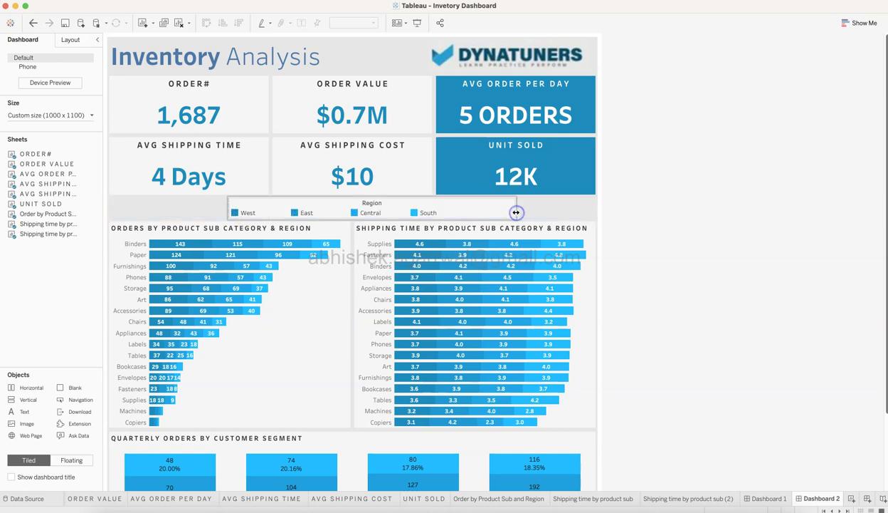
{"action": "left_click", "coordinate": [516, 212]}
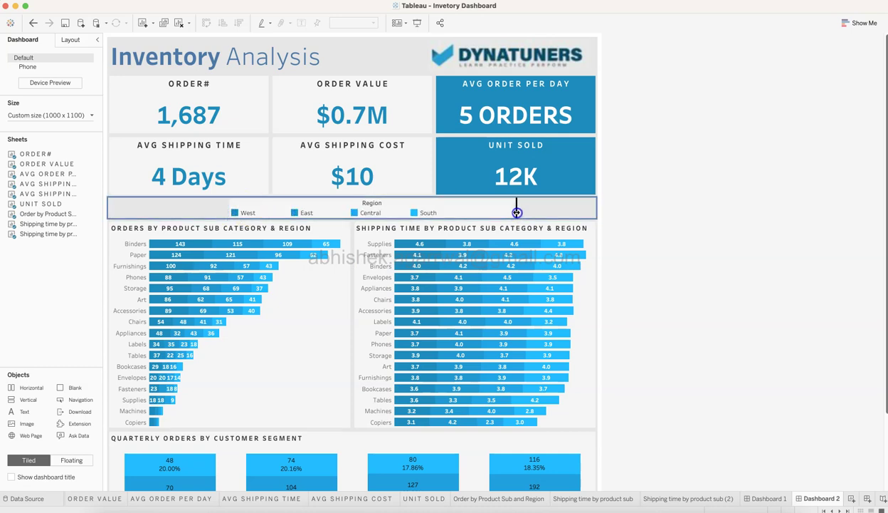
{"action": "left_click", "coordinate": [760, 273]}
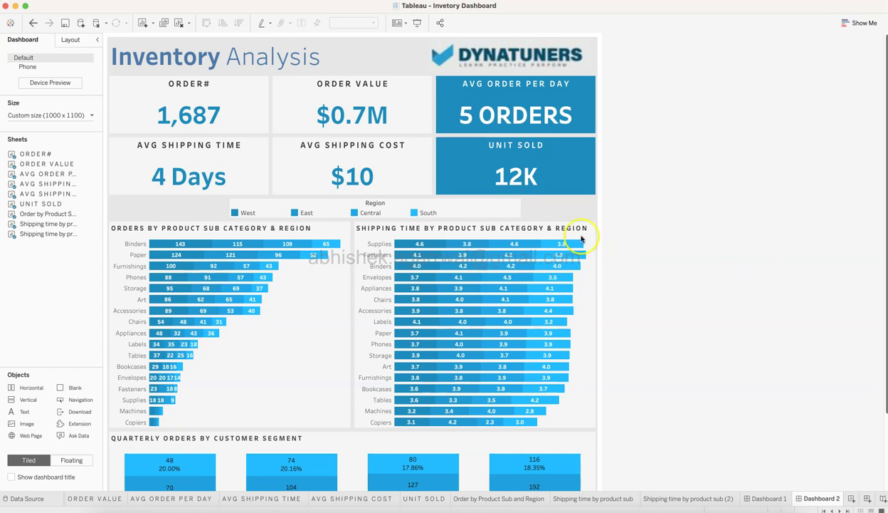
{"action": "left_click", "coordinate": [548, 212]}
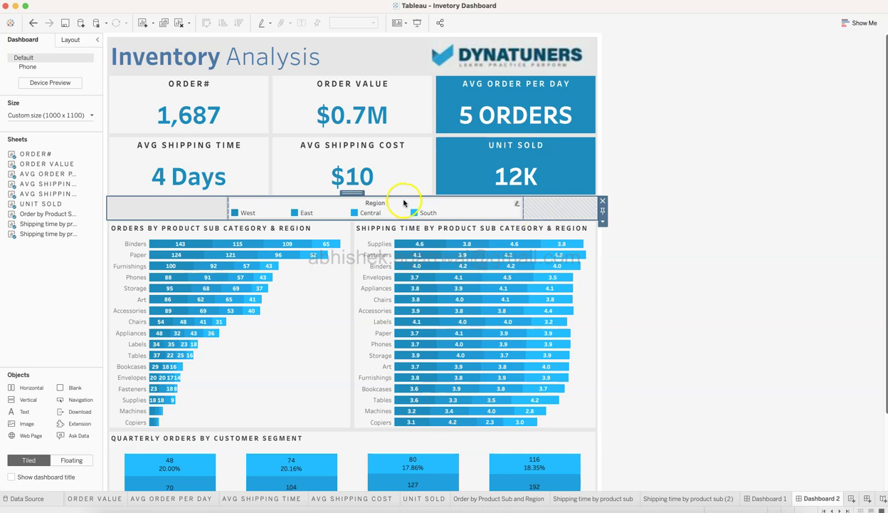
Step: Inspect the legend strip's background colour and outer padding options in the Layout pane
{"action": "left_click", "coordinate": [83, 44]}
{"action": "left_click", "coordinate": [86, 210]}
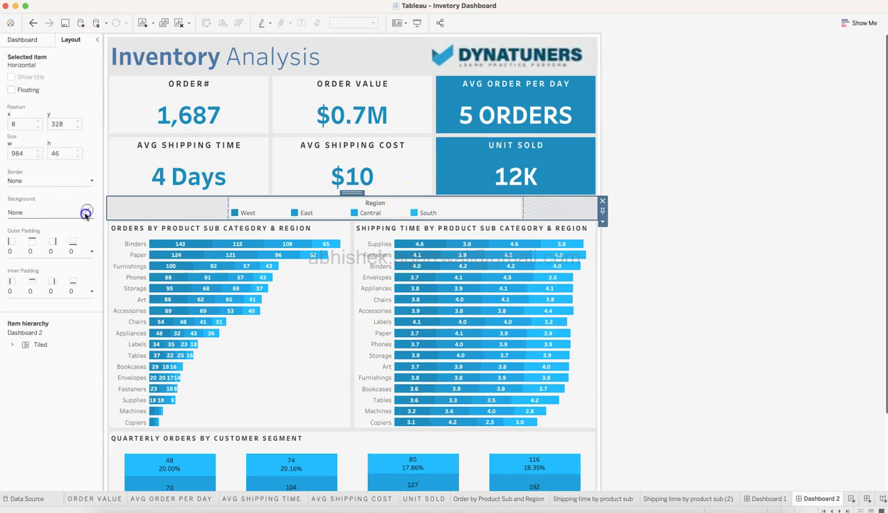
{"action": "left_click", "coordinate": [728, 261]}
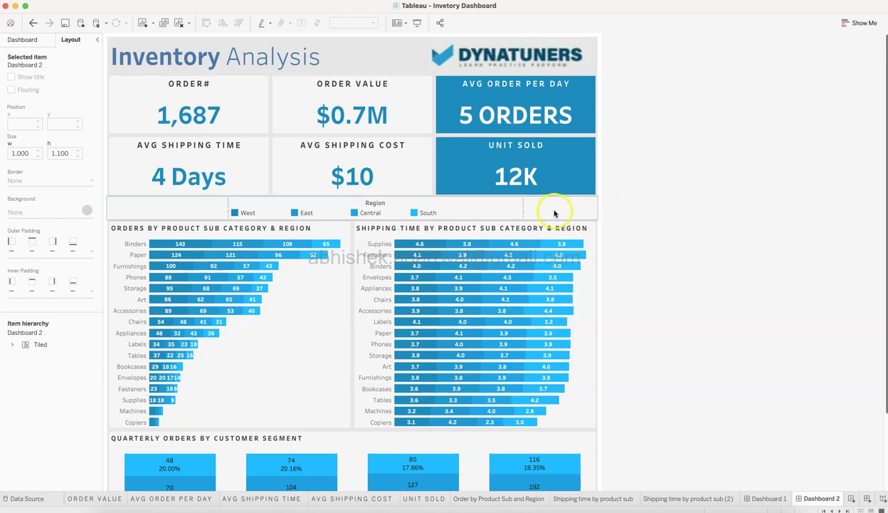
{"action": "left_click", "coordinate": [549, 204]}
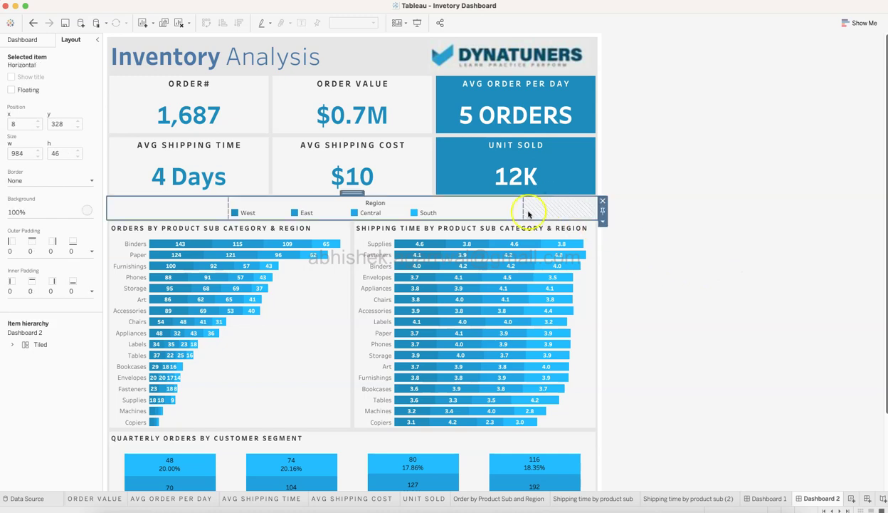
{"action": "left_click", "coordinate": [91, 252]}
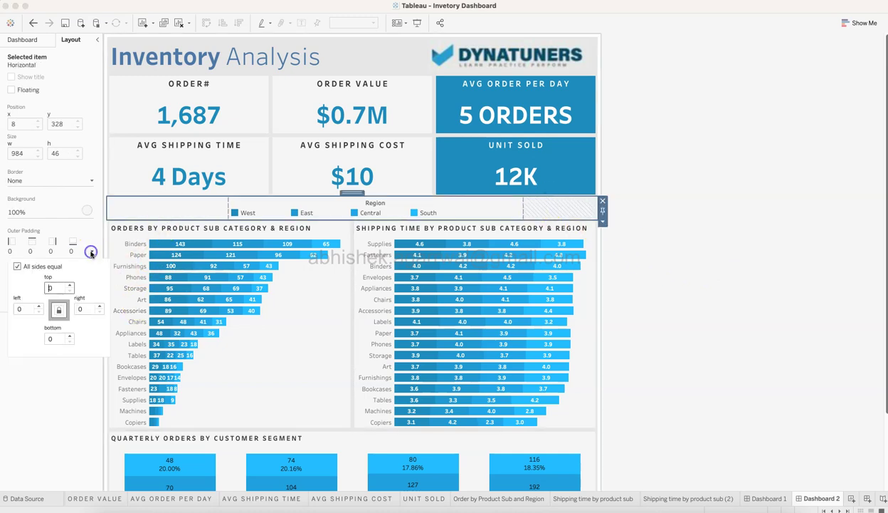
{"action": "left_click", "coordinate": [31, 409]}
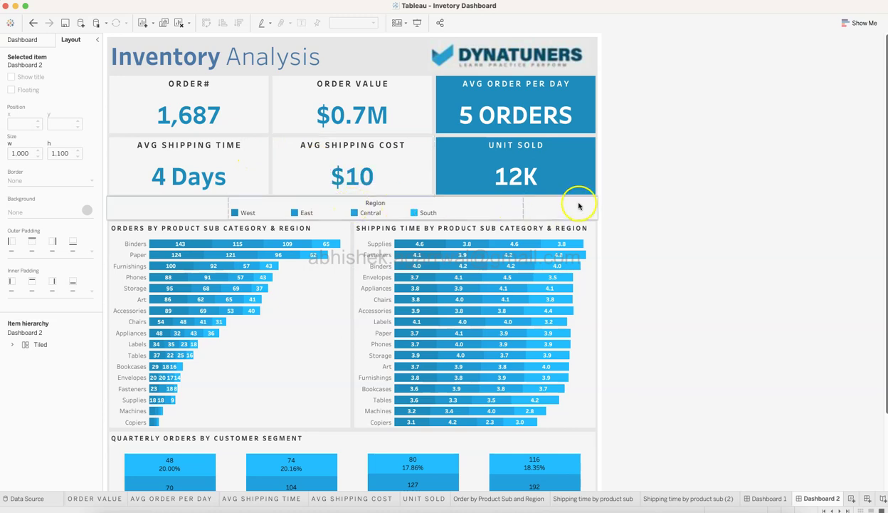
Step: Set the Region legend container's top outer padding to 4
{"action": "left_click", "coordinate": [577, 203]}
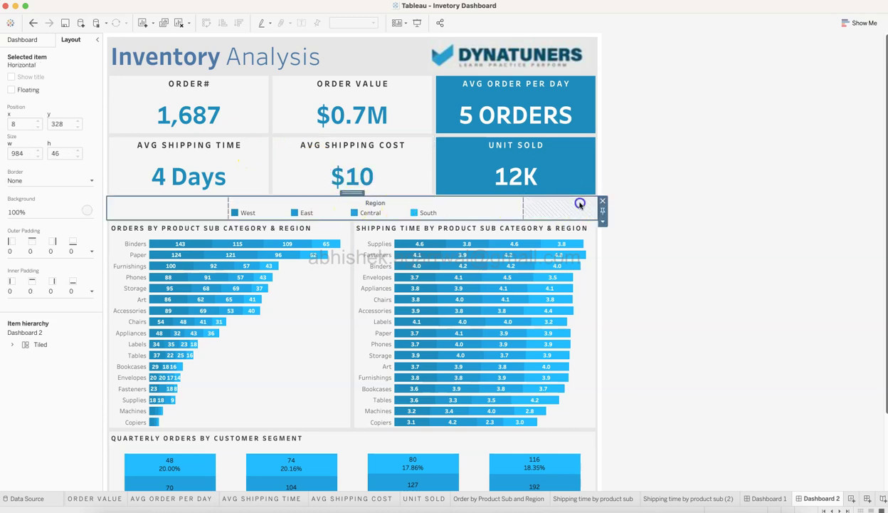
{"action": "left_click", "coordinate": [91, 251]}
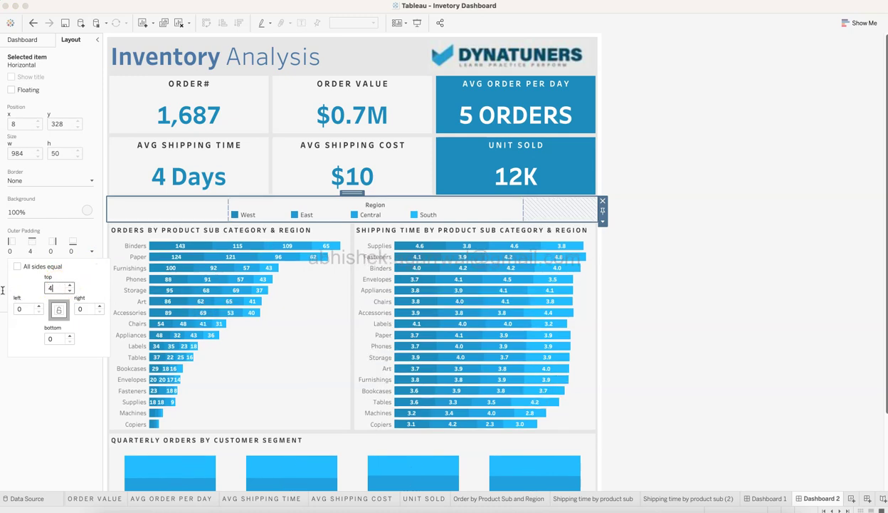
{"action": "left_click", "coordinate": [633, 288]}
{"action": "left_click", "coordinate": [776, 249]}
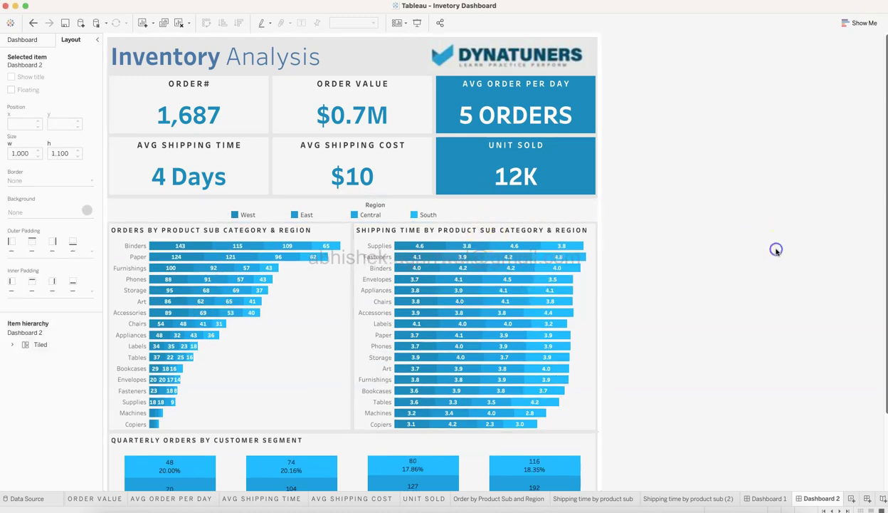
Step: Set top outer padding to 0 on the Orders by Sub-Category and Shipping Time charts
{"action": "left_click", "coordinate": [333, 233]}
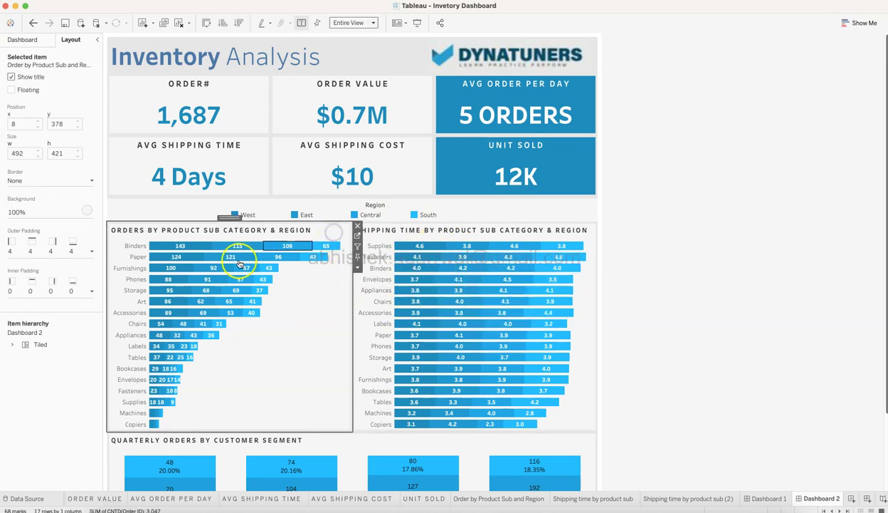
{"action": "left_click", "coordinate": [91, 252]}
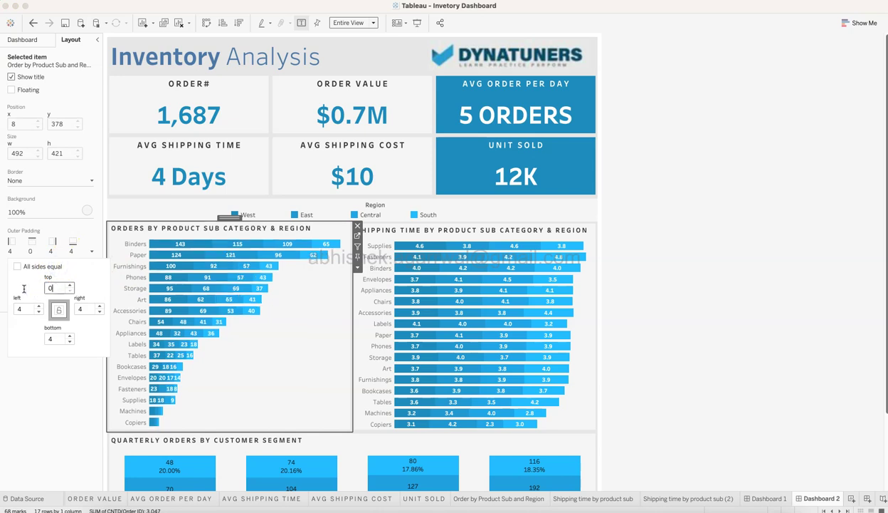
{"action": "left_click", "coordinate": [405, 229]}
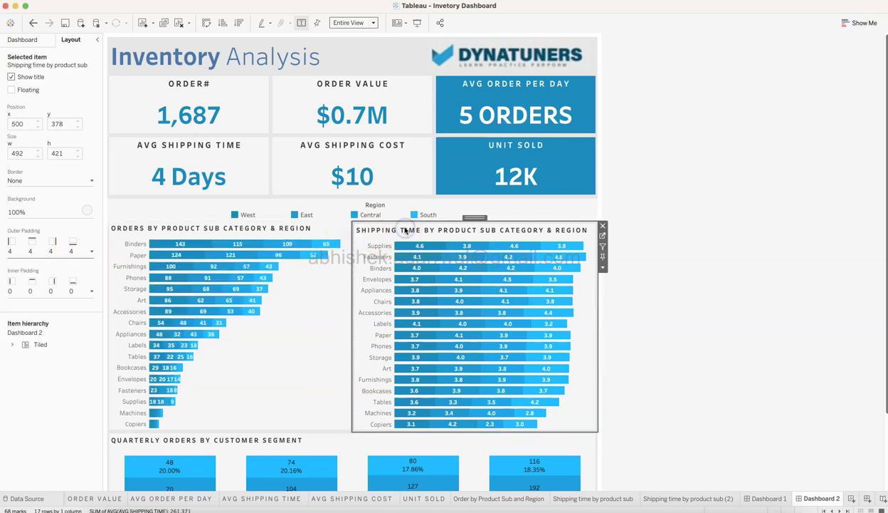
{"action": "left_click", "coordinate": [91, 252]}
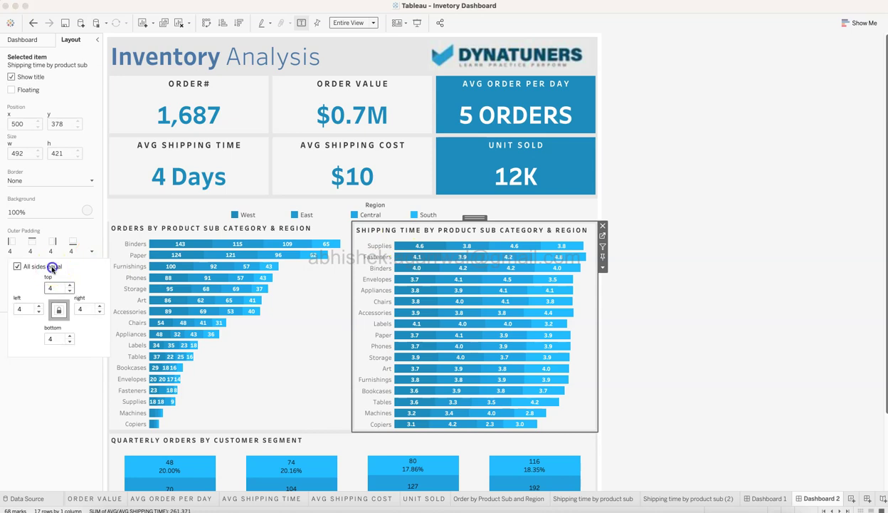
{"action": "left_click", "coordinate": [787, 218]}
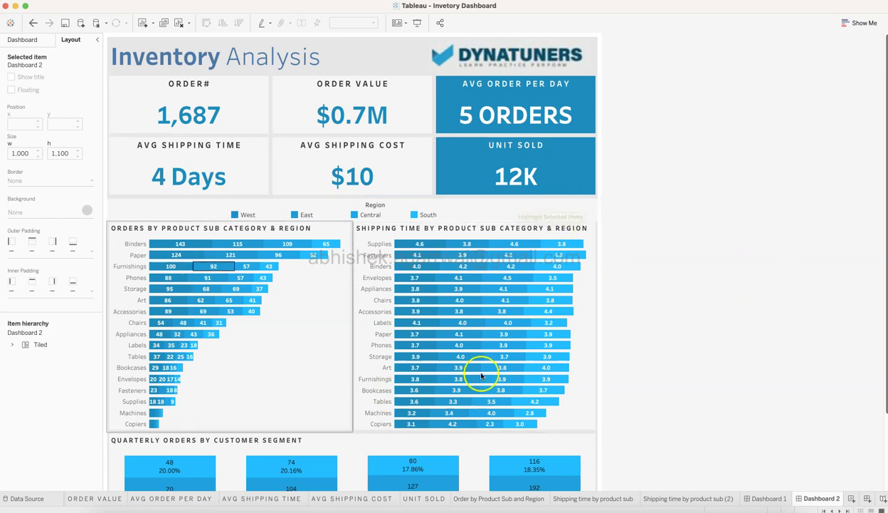
{"action": "left_click", "coordinate": [821, 292]}
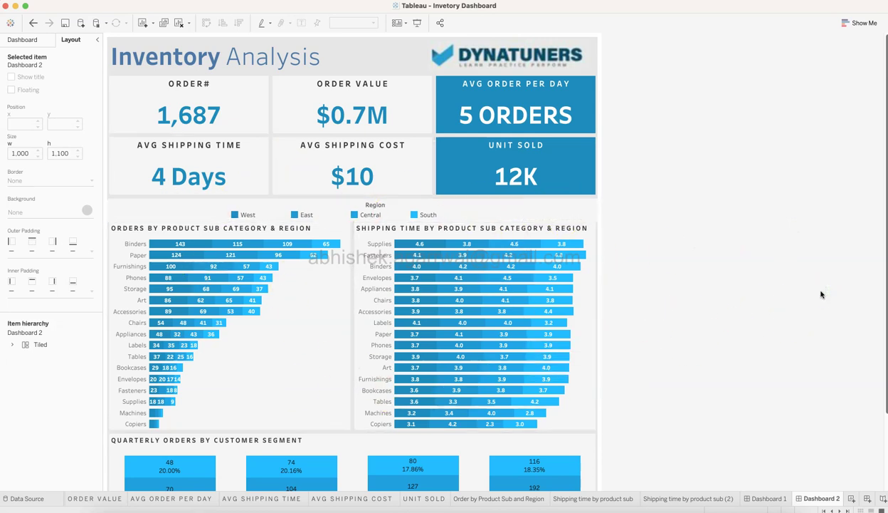
{"action": "left_click", "coordinate": [593, 212]}
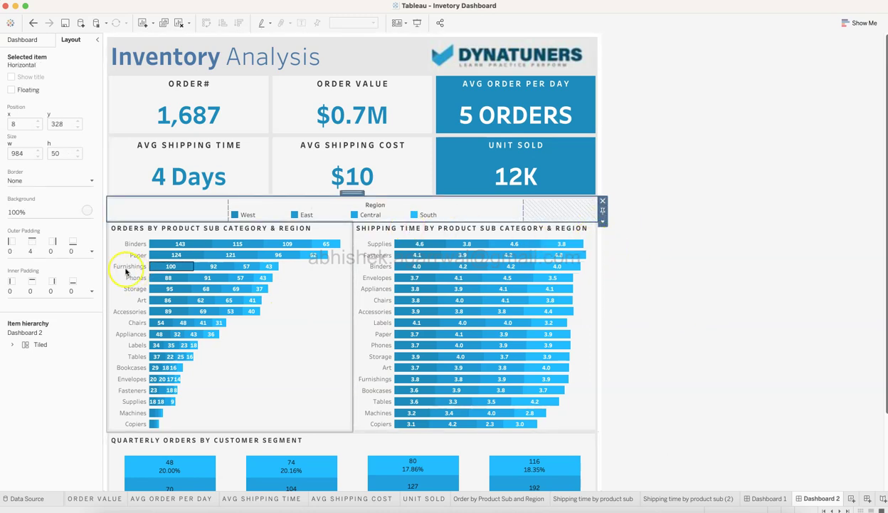
Step: Set the Region legend container's left and right outer padding to 4
{"action": "left_click", "coordinate": [91, 251]}
{"action": "left_click", "coordinate": [21, 308]}
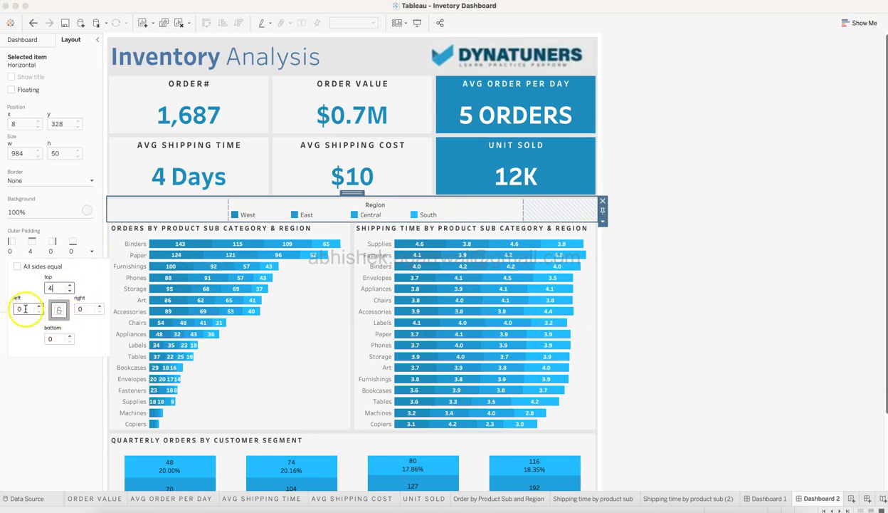
{"action": "type", "text": "4"}
{"action": "left_click", "coordinate": [84, 308]}
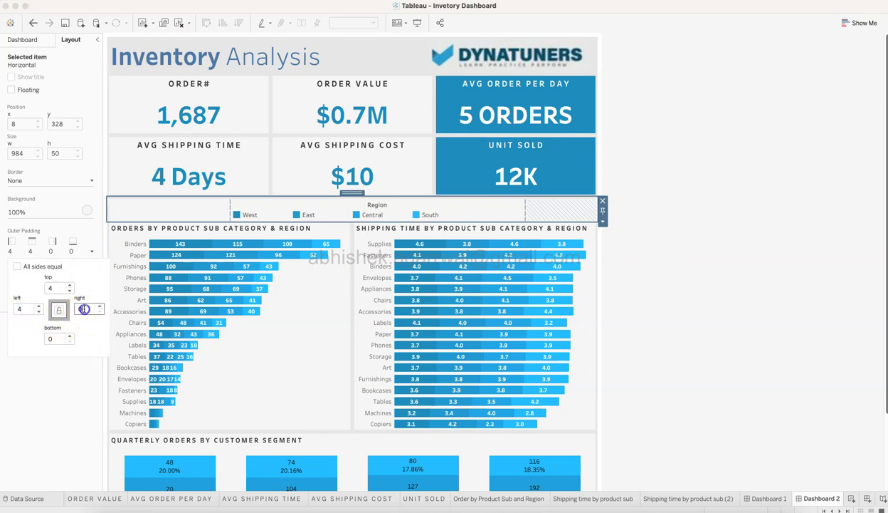
{"action": "type", "text": "4"}
{"action": "left_click", "coordinate": [744, 220]}
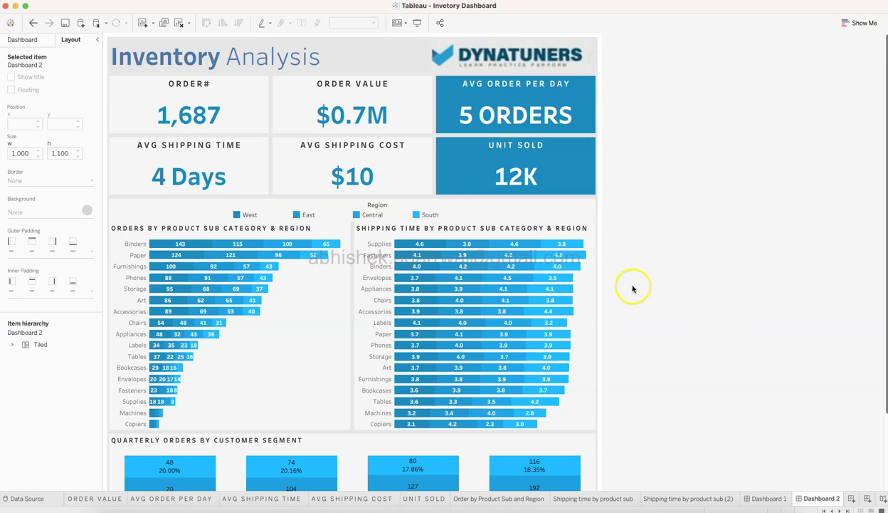
Step: Select the Quarterly Orders chart and show the dashboard's sheets and objects list
{"action": "left_click", "coordinate": [836, 317]}
{"action": "scroll", "coordinate": [704, 317], "scroll_direction": "down", "scroll_amount": 3}
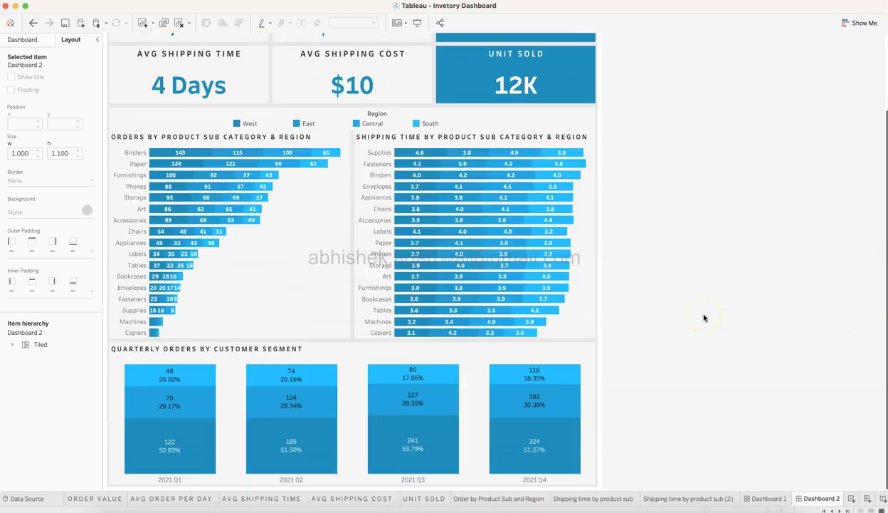
{"action": "left_click", "coordinate": [287, 348]}
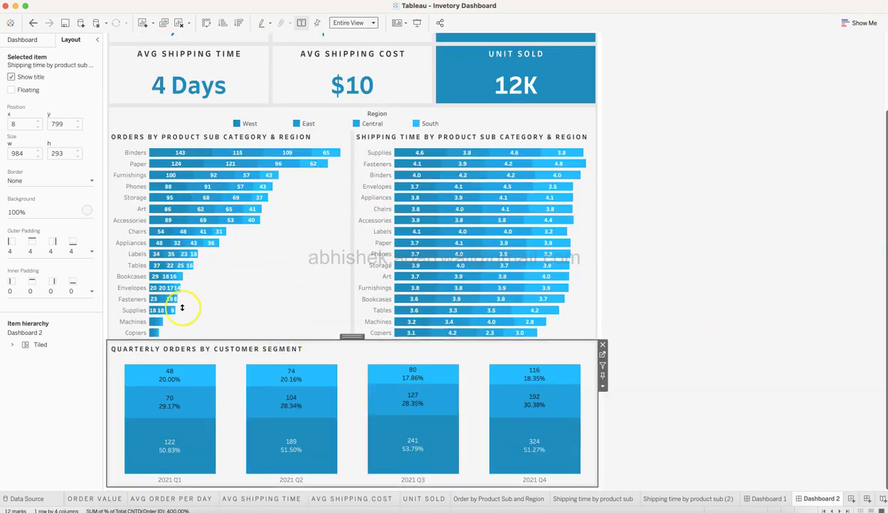
{"action": "left_click", "coordinate": [39, 40]}
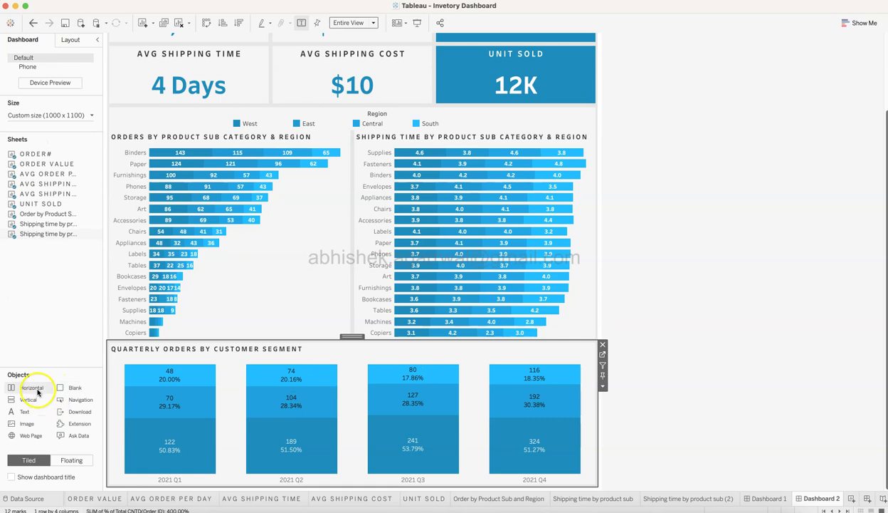
Step: Add a horizontal container above the quarterly chart with a text title QUARTERLY ORDERS BY CUSTOMER SEGMENT
{"action": "left_click_drag", "start_coordinate": [196, 364], "coordinate": [227, 345]}
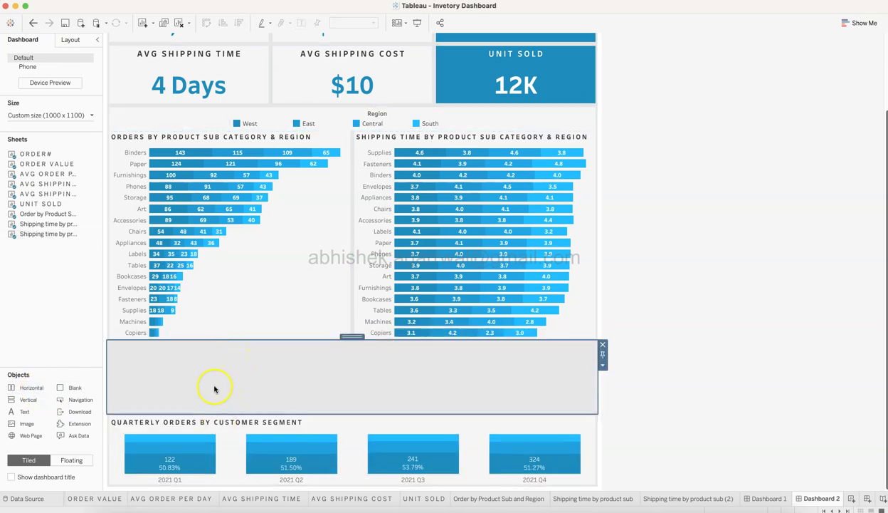
{"action": "left_click_drag", "start_coordinate": [21, 412], "coordinate": [183, 381]}
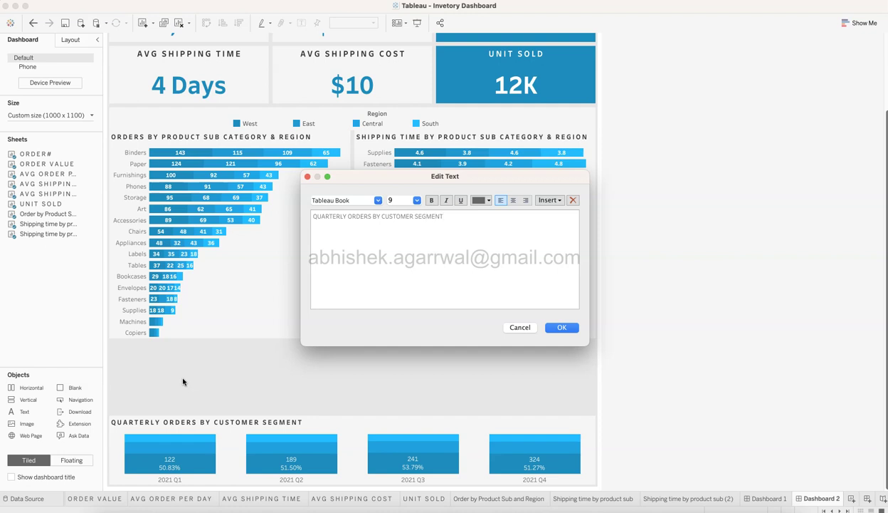
{"action": "key", "text": "Right"}
{"action": "key", "text": "Right"}
{"action": "key", "text": "Right"}
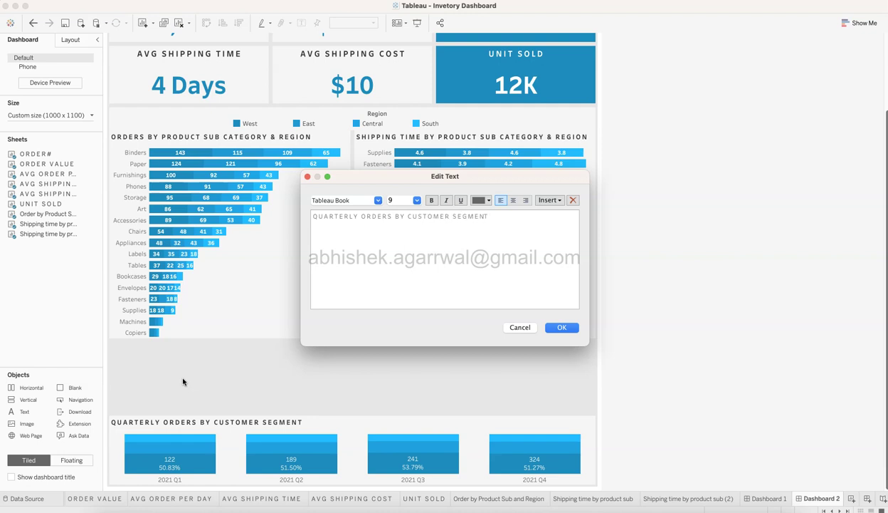
Step: Set the title text font to Tableau Semibold and confirm
{"action": "key", "text": "super+a"}
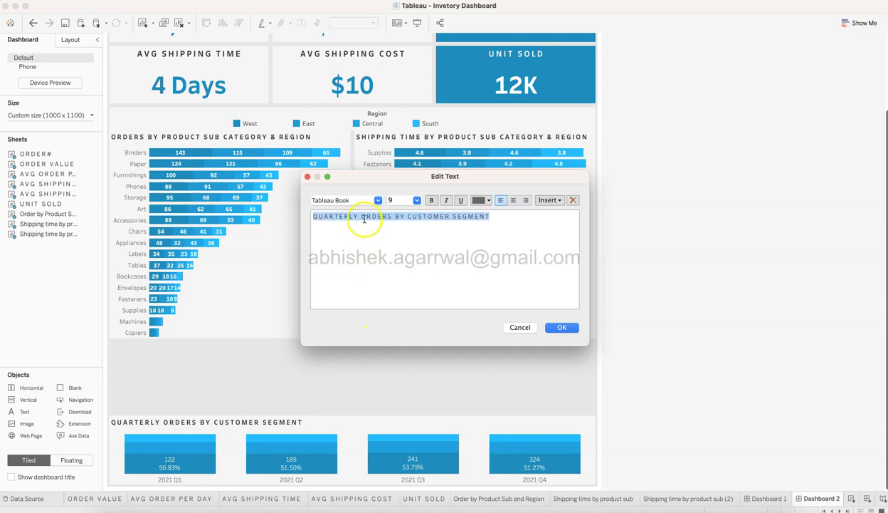
{"action": "left_click", "coordinate": [381, 201]}
{"action": "left_click", "coordinate": [368, 311]}
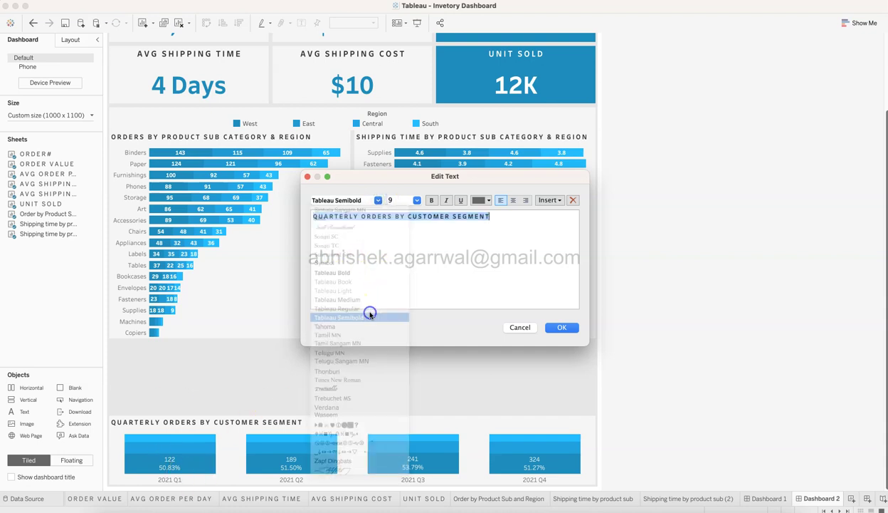
{"action": "left_click", "coordinate": [479, 200]}
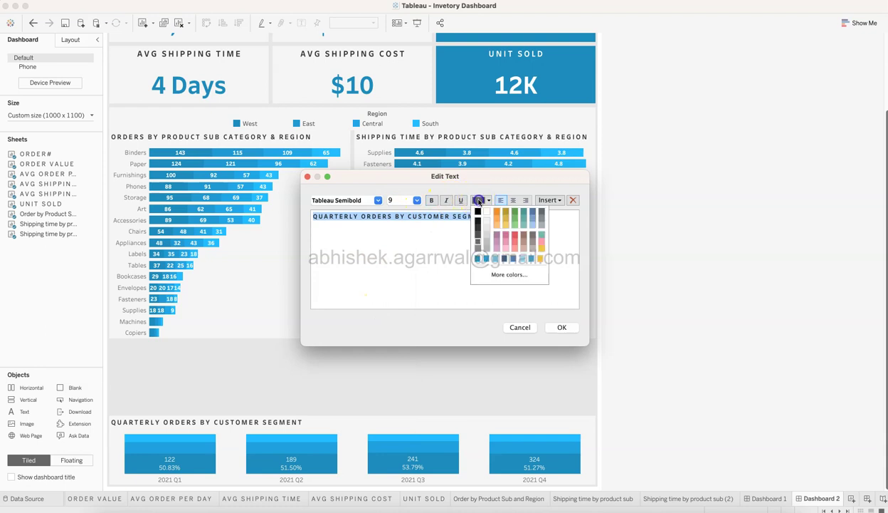
{"action": "left_click", "coordinate": [562, 327]}
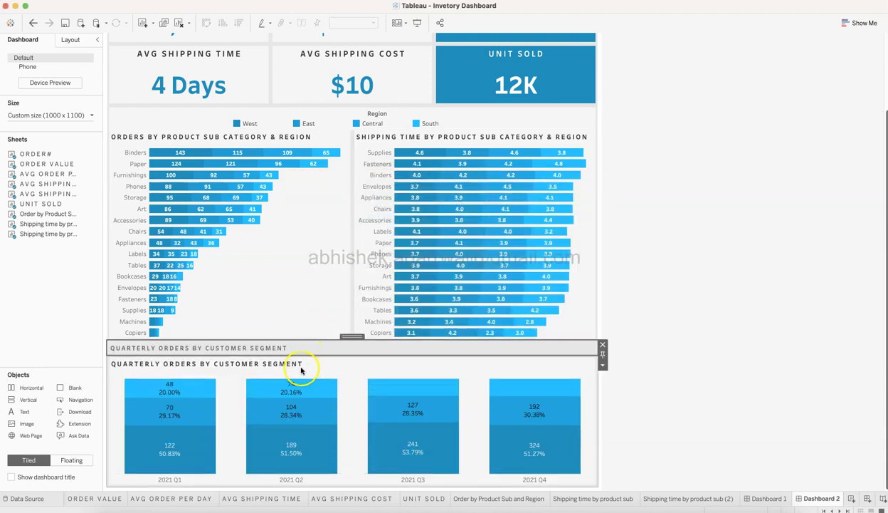
Step: Hide the quarterly chart's own sheet title
{"action": "left_click", "coordinate": [300, 367]}
{"action": "right_click", "coordinate": [301, 366]}
{"action": "left_click", "coordinate": [326, 391]}
{"action": "left_click", "coordinate": [269, 350]}
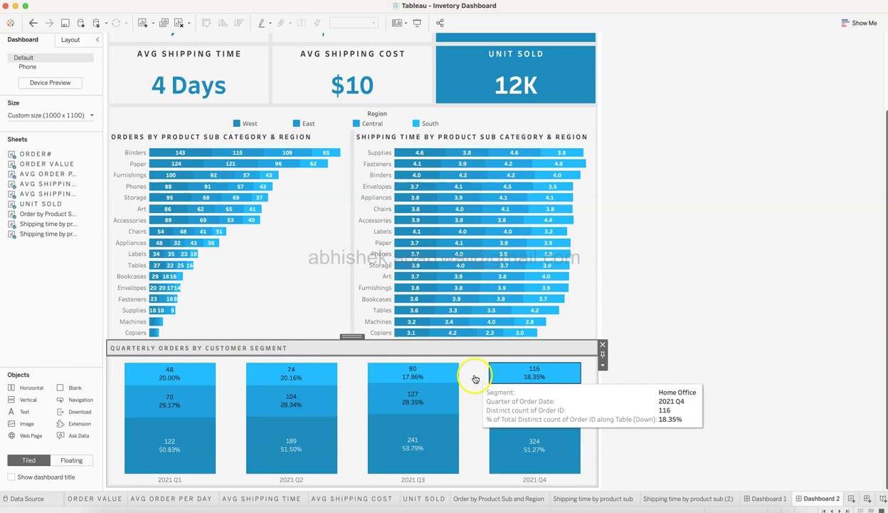
Step: Add the Segment colour legend from the quarterly chart to the dashboard
{"action": "left_click", "coordinate": [570, 372]}
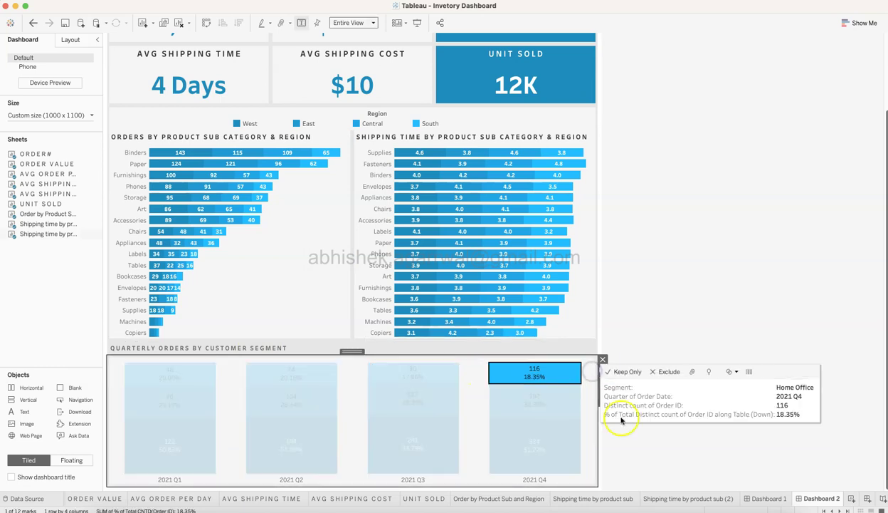
{"action": "left_click", "coordinate": [589, 390]}
{"action": "mouse_move", "coordinate": [659, 355]}
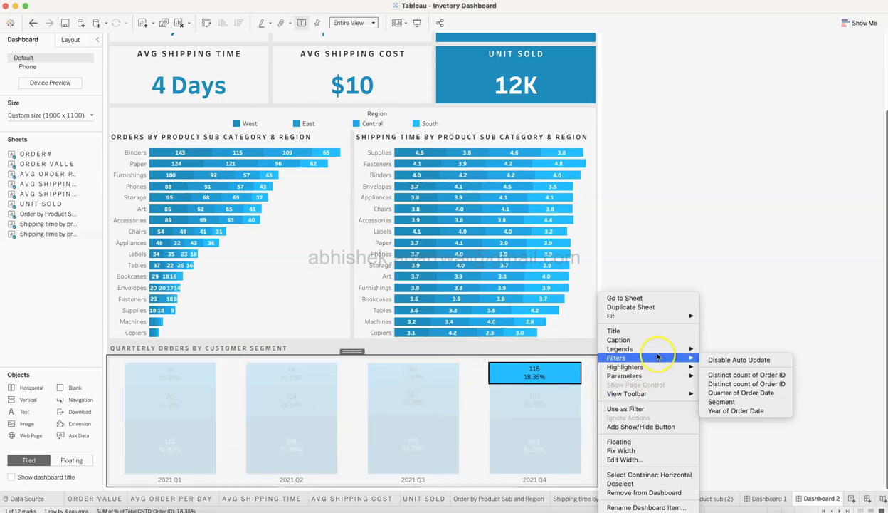
{"action": "left_click", "coordinate": [741, 350]}
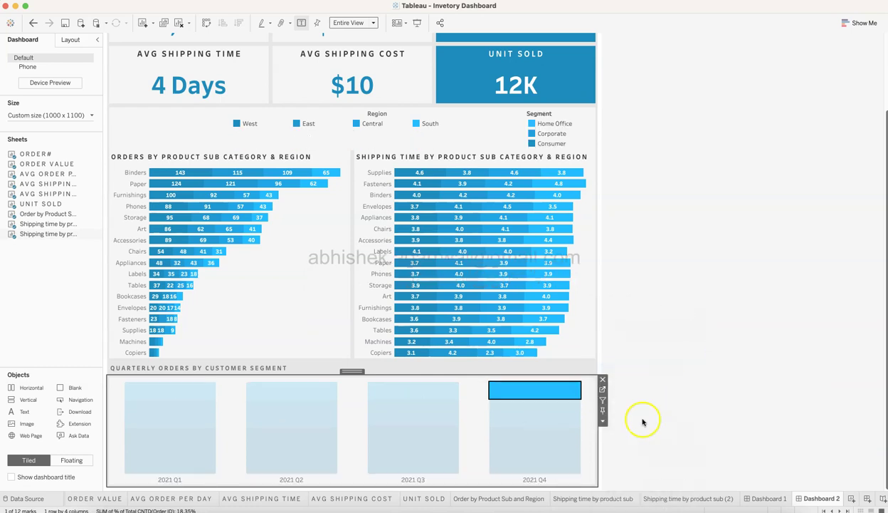
{"action": "left_click", "coordinate": [544, 395]}
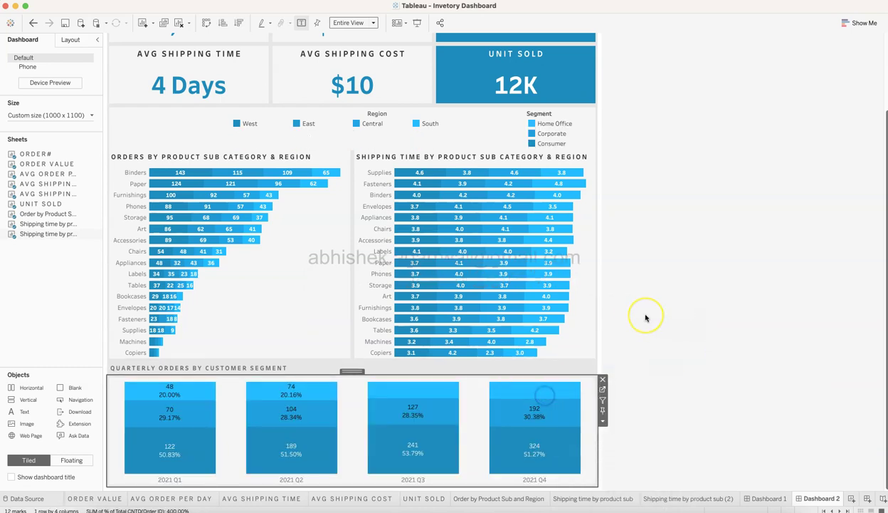
{"action": "scroll", "coordinate": [645, 318], "scroll_direction": "up", "scroll_amount": 5}
{"action": "scroll", "coordinate": [645, 318], "scroll_direction": "down", "scroll_amount": 3}
Step: Dock the Segment legend beside the quarterly title and arrange it in a single row
{"action": "left_click", "coordinate": [568, 115]}
{"action": "left_click_drag", "start_coordinate": [565, 105], "coordinate": [534, 371]}
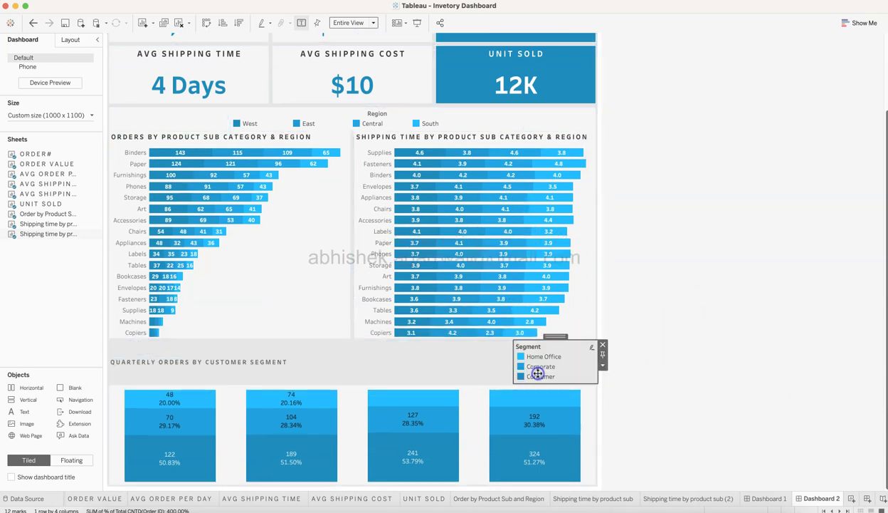
{"action": "left_click", "coordinate": [602, 364]}
{"action": "mouse_move", "coordinate": [674, 390]}
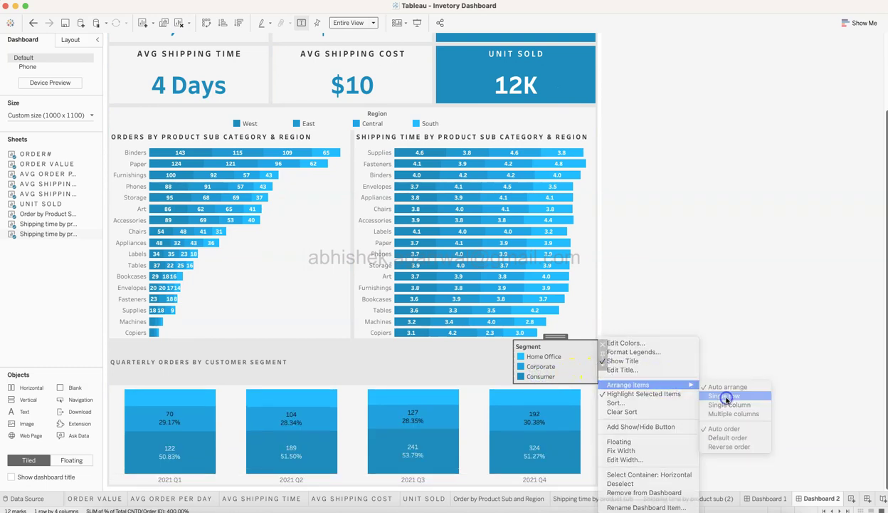
{"action": "left_click", "coordinate": [724, 396]}
{"action": "left_click_drag", "start_coordinate": [443, 348], "coordinate": [359, 351]}
{"action": "left_click", "coordinate": [741, 366]}
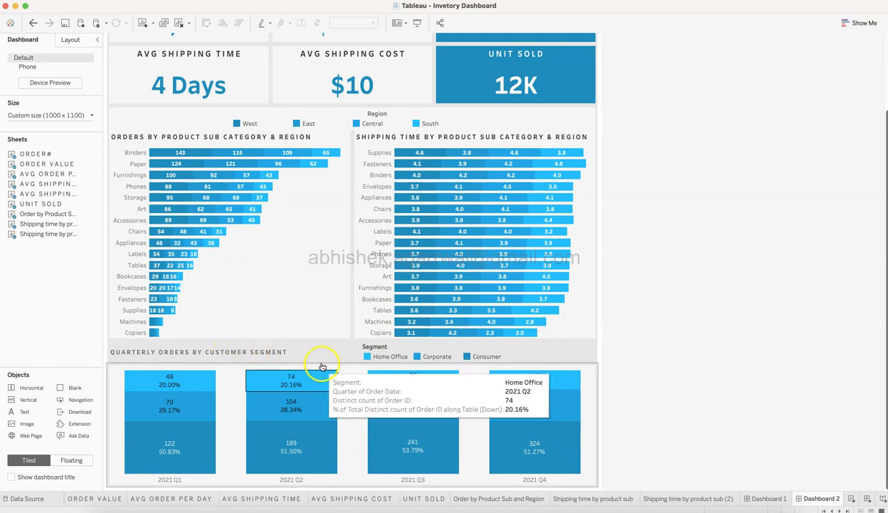
Step: Give the quarterly title-and-legend container a background colour fill
{"action": "left_click", "coordinate": [532, 354]}
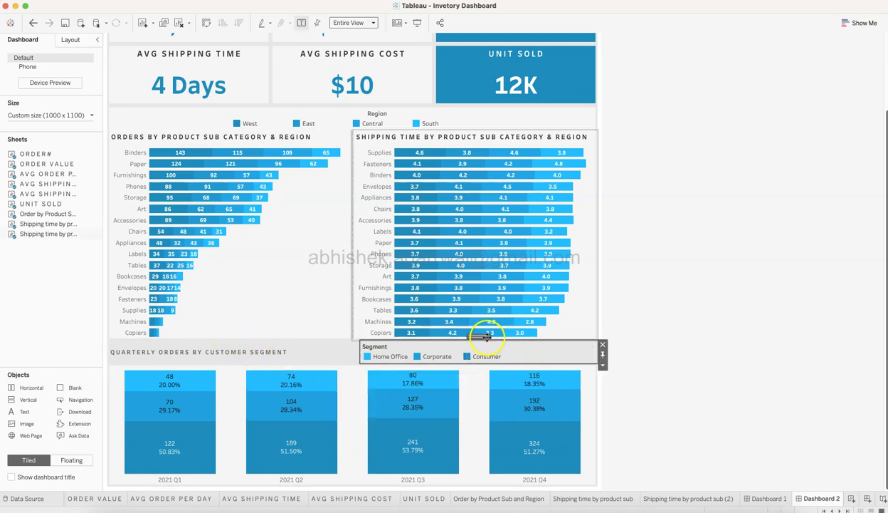
{"action": "left_click", "coordinate": [302, 349]}
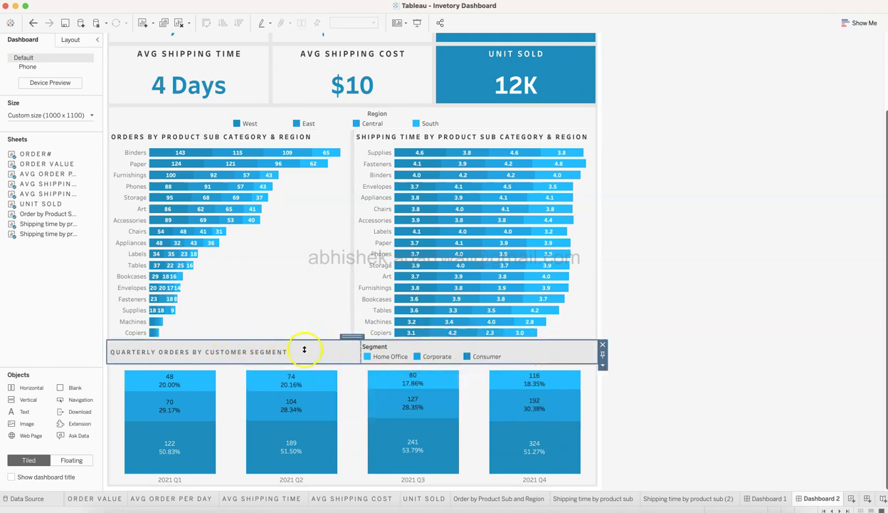
{"action": "left_click", "coordinate": [362, 373]}
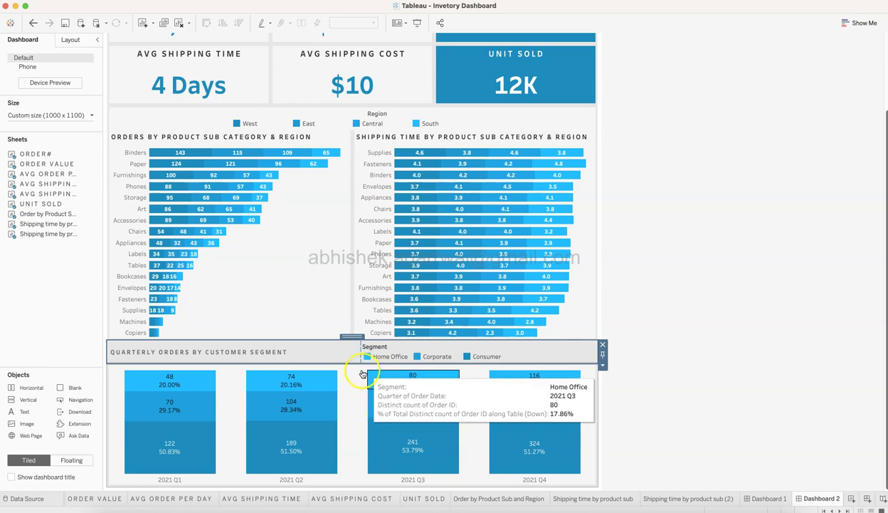
{"action": "left_click", "coordinate": [70, 39]}
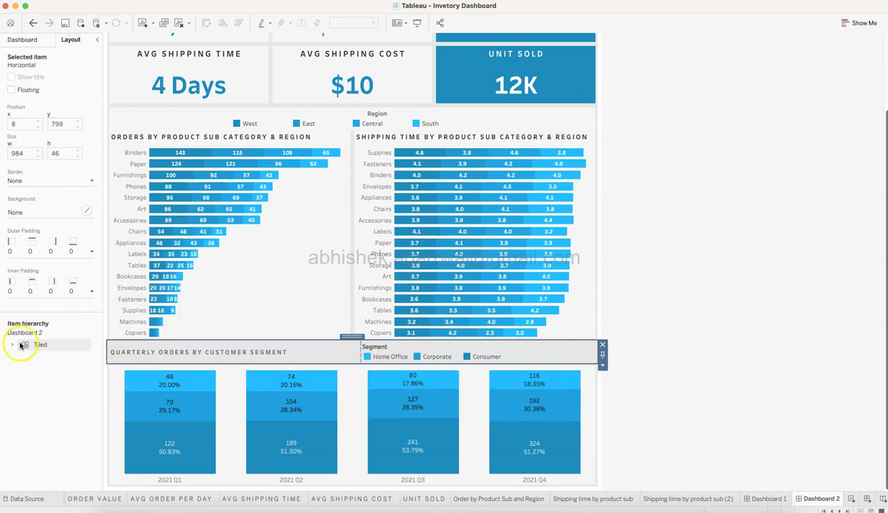
{"action": "left_click", "coordinate": [85, 210]}
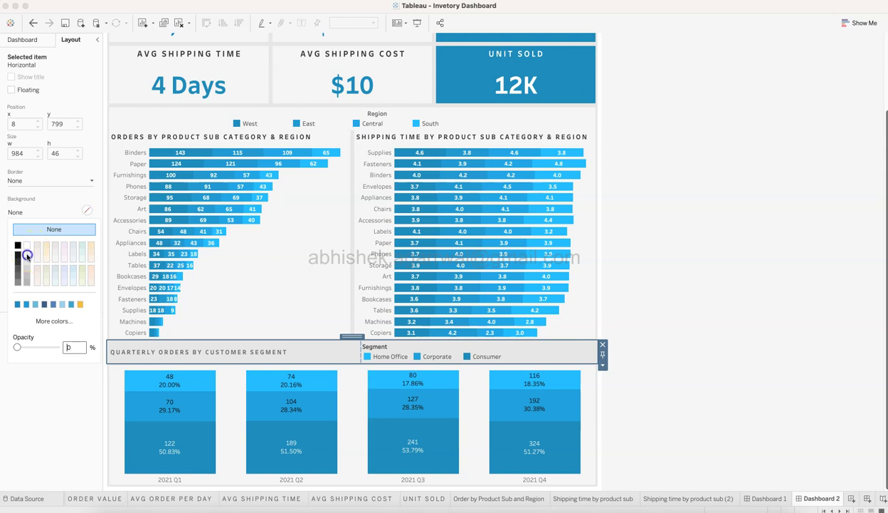
{"action": "left_click", "coordinate": [30, 250]}
{"action": "left_click", "coordinate": [68, 390]}
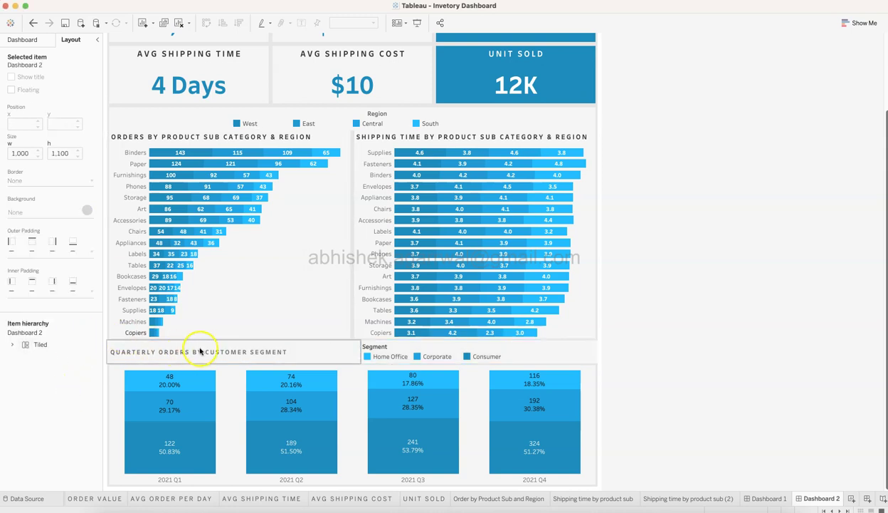
Step: Set the container's outer padding to 4 on top and 0 at the bottom
{"action": "left_click", "coordinate": [523, 352]}
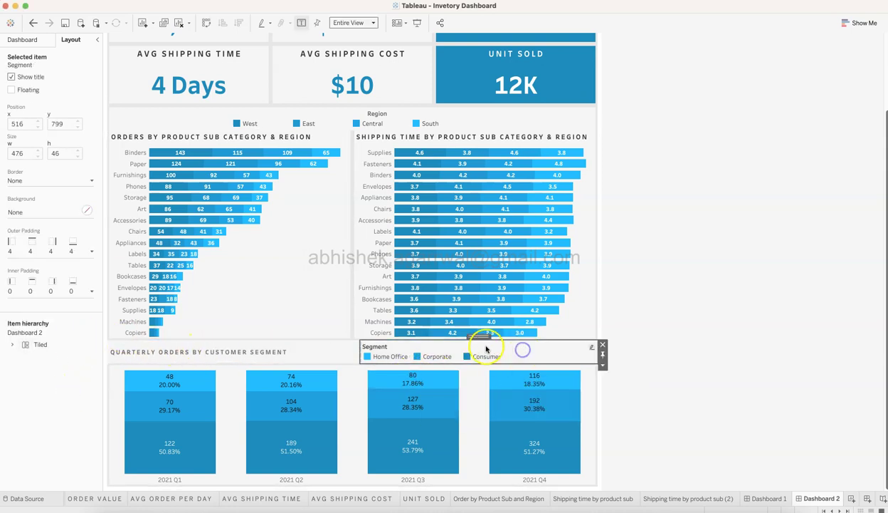
{"action": "double_click", "coordinate": [484, 337]}
{"action": "left_click", "coordinate": [91, 251]}
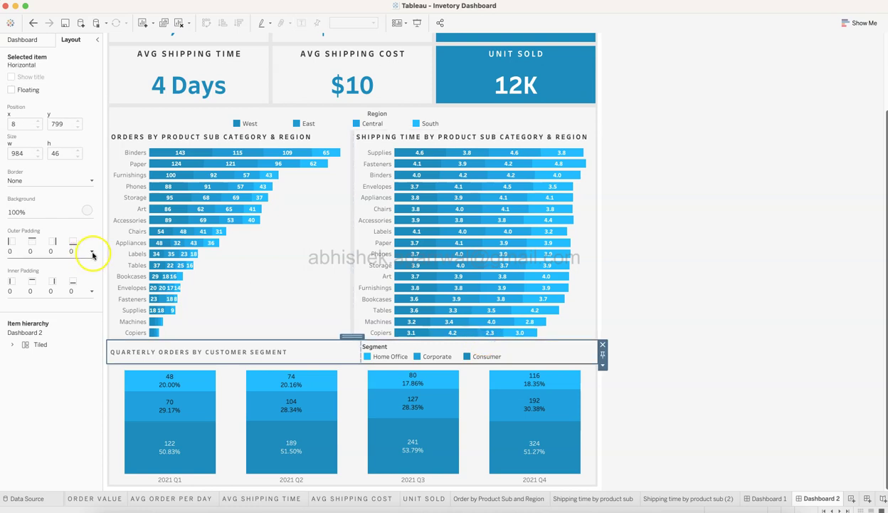
{"action": "left_click", "coordinate": [57, 286]}
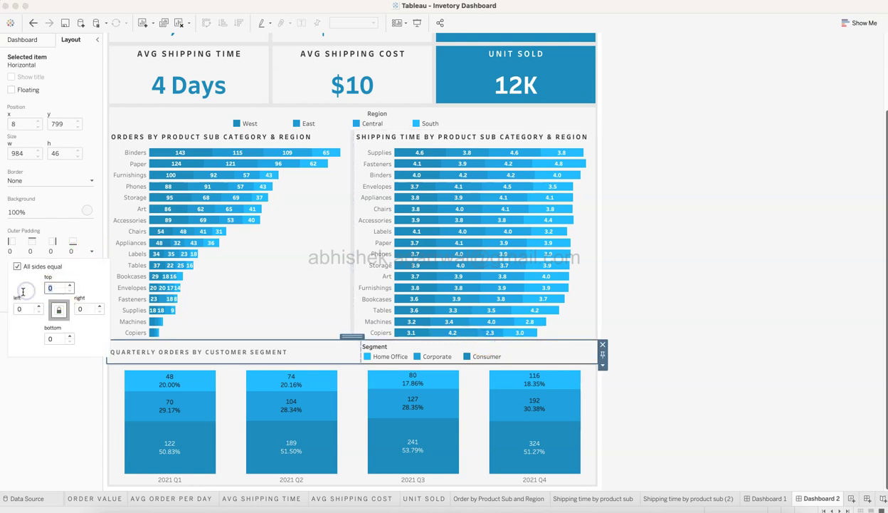
{"action": "type", "text": "4"}
{"action": "left_click", "coordinate": [18, 267]}
{"action": "left_click", "coordinate": [51, 339]}
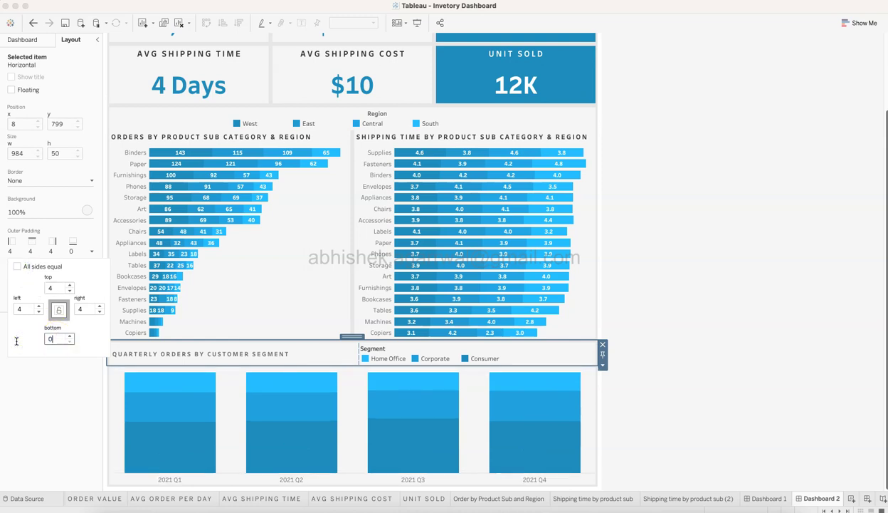
{"action": "left_click", "coordinate": [681, 366]}
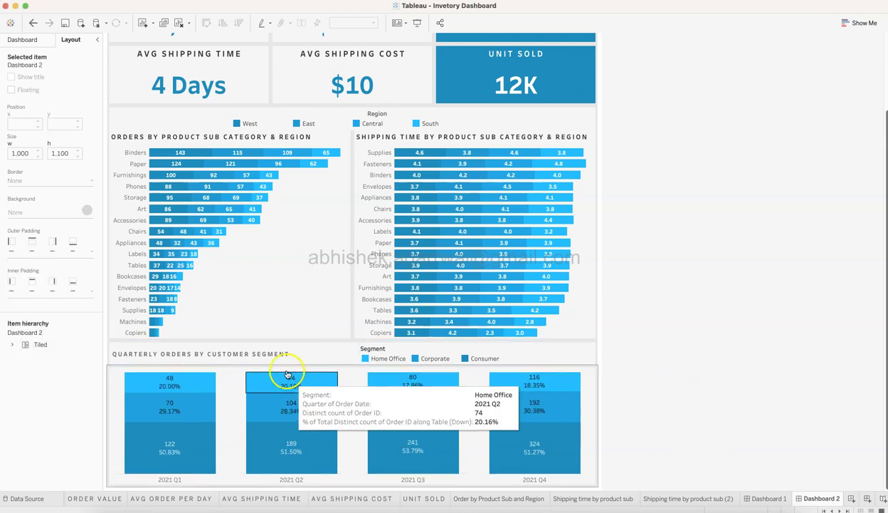
{"action": "left_click", "coordinate": [109, 367]}
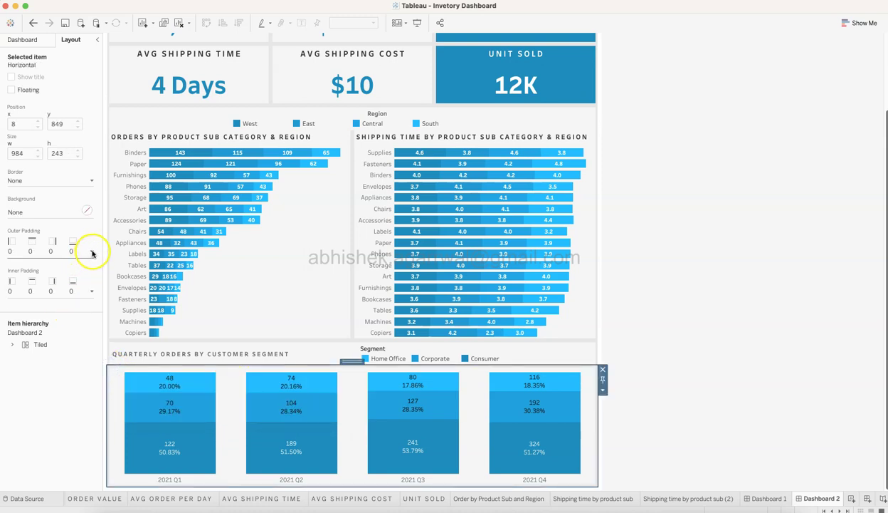
{"action": "left_click", "coordinate": [733, 322]}
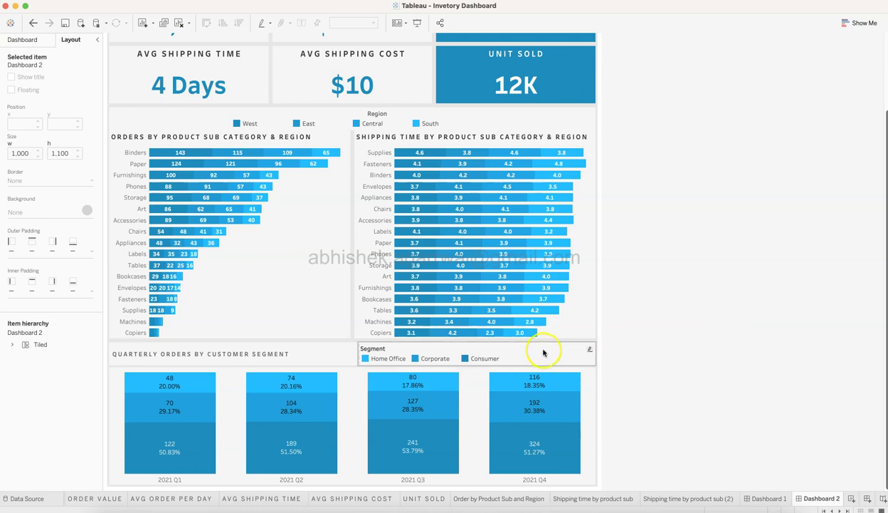
{"action": "left_click", "coordinate": [496, 384]}
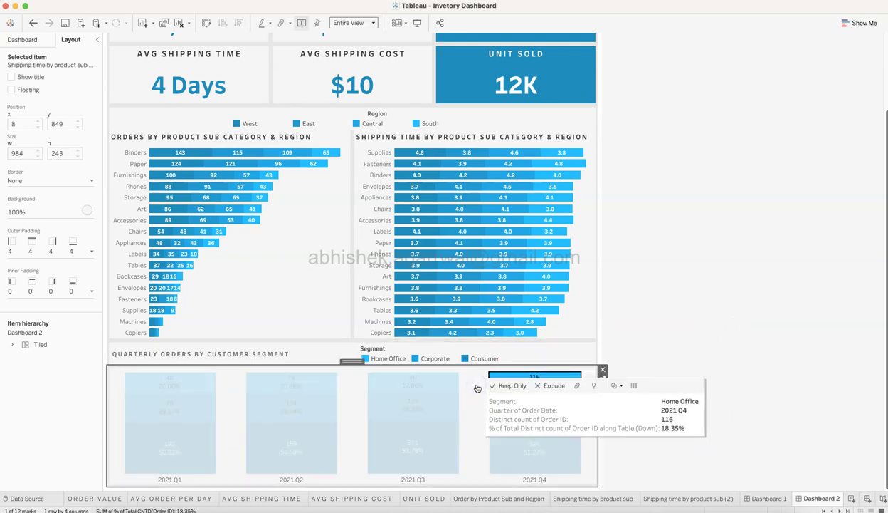
{"action": "left_click", "coordinate": [91, 251]}
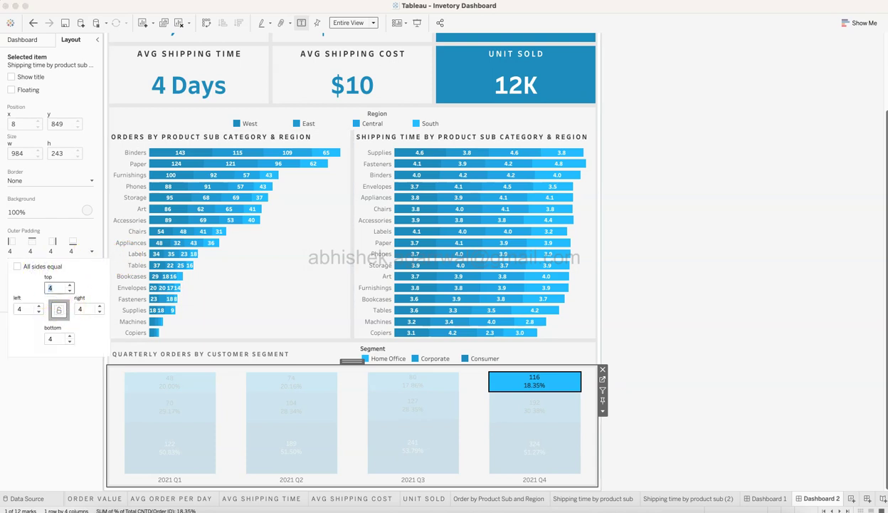
{"action": "left_click", "coordinate": [630, 279]}
{"action": "left_click", "coordinate": [566, 379]}
{"action": "left_click", "coordinate": [715, 363]}
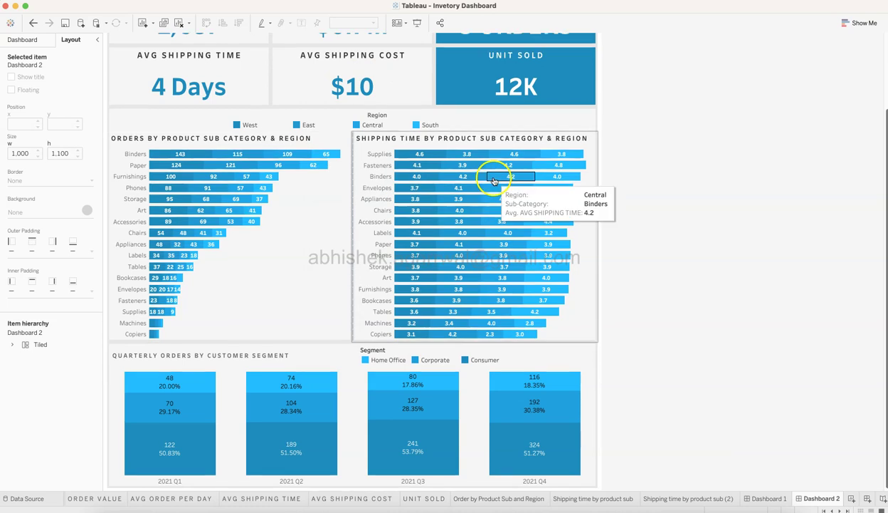
{"action": "scroll", "coordinate": [339, 100], "scroll_direction": "up", "scroll_amount": 3}
Step: Add a Year of Order Date filter from the ORDER# tile and move it beside the dashboard title
{"action": "left_click", "coordinate": [243, 87]}
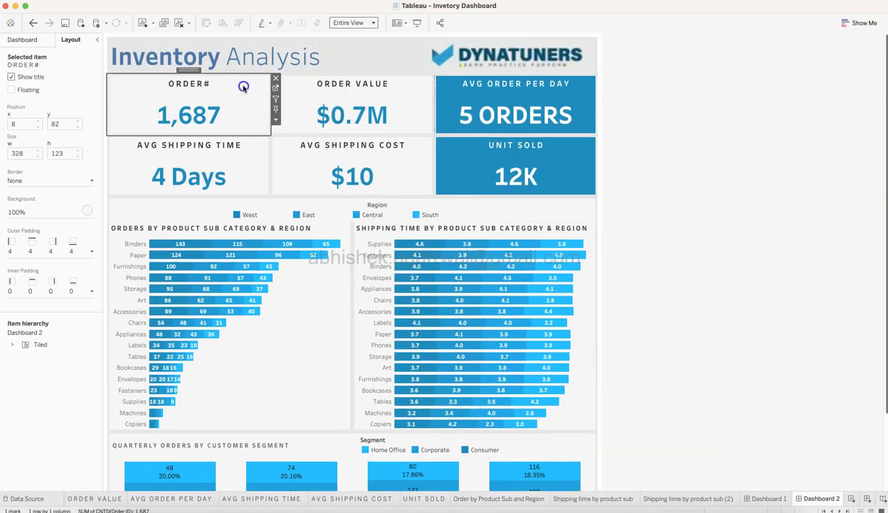
{"action": "left_click", "coordinate": [276, 122]}
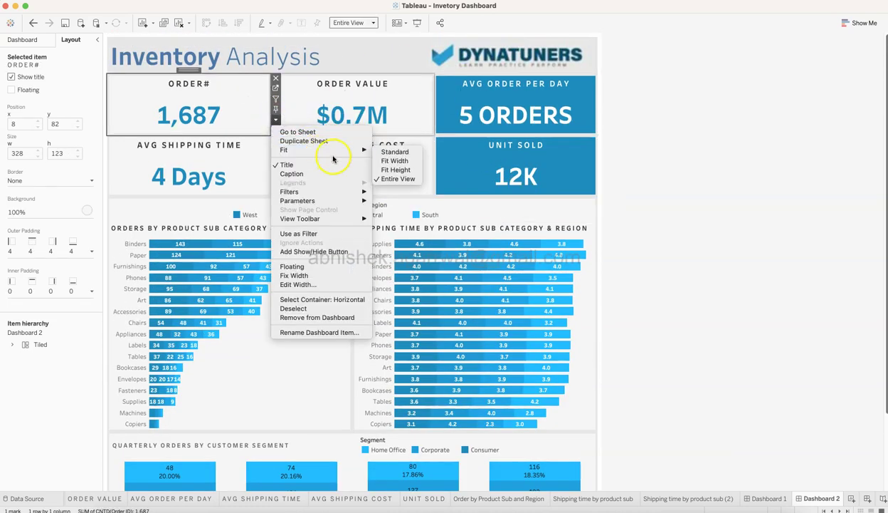
{"action": "mouse_move", "coordinate": [364, 193]}
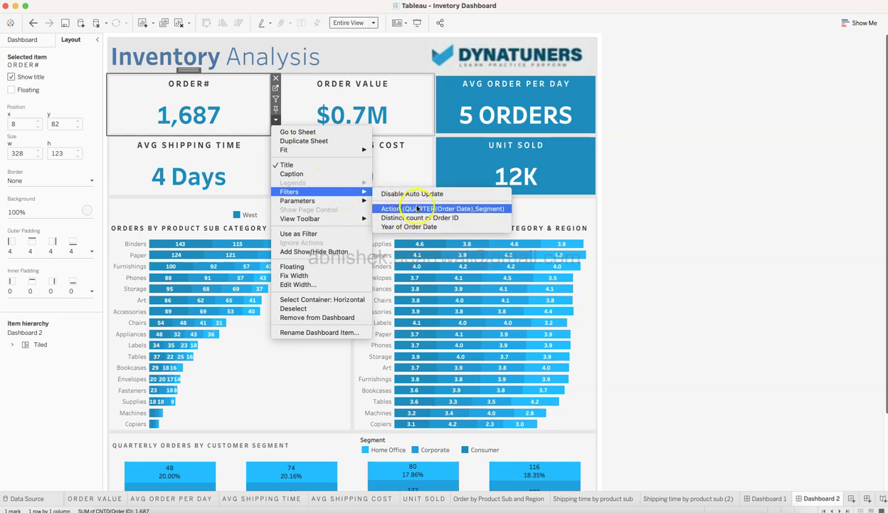
{"action": "left_click", "coordinate": [428, 226]}
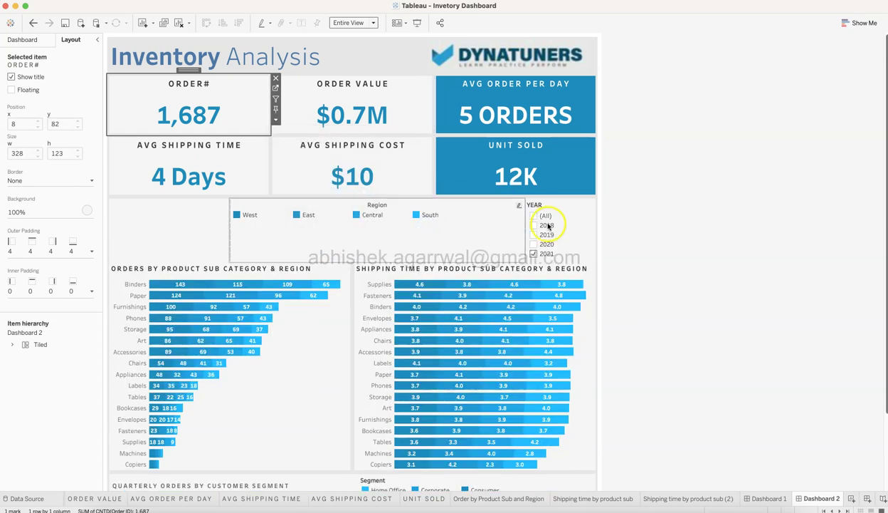
{"action": "left_click", "coordinate": [560, 209]}
{"action": "left_click_drag", "start_coordinate": [561, 197], "coordinate": [418, 58]}
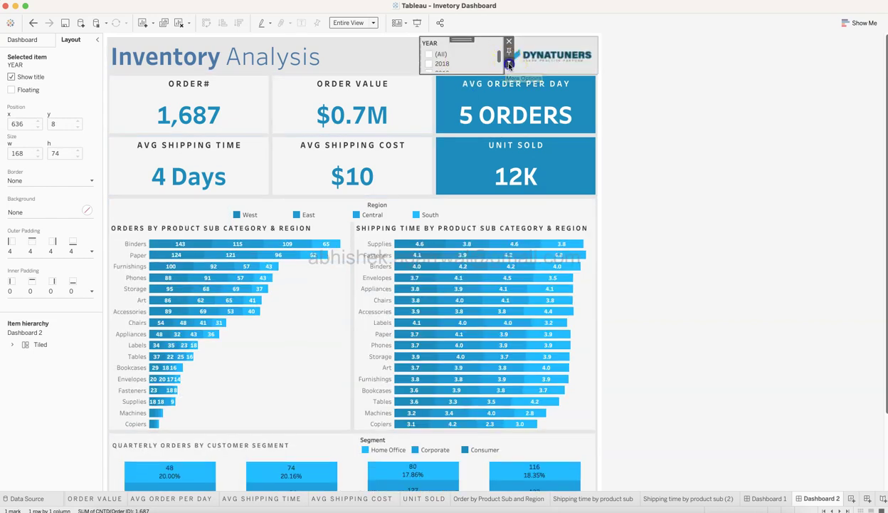
Step: Apply the YEAR filter to all sheets on this data source as a single-value dropdown set to (All)
{"action": "left_click", "coordinate": [509, 62]}
{"action": "mouse_move", "coordinate": [577, 86]}
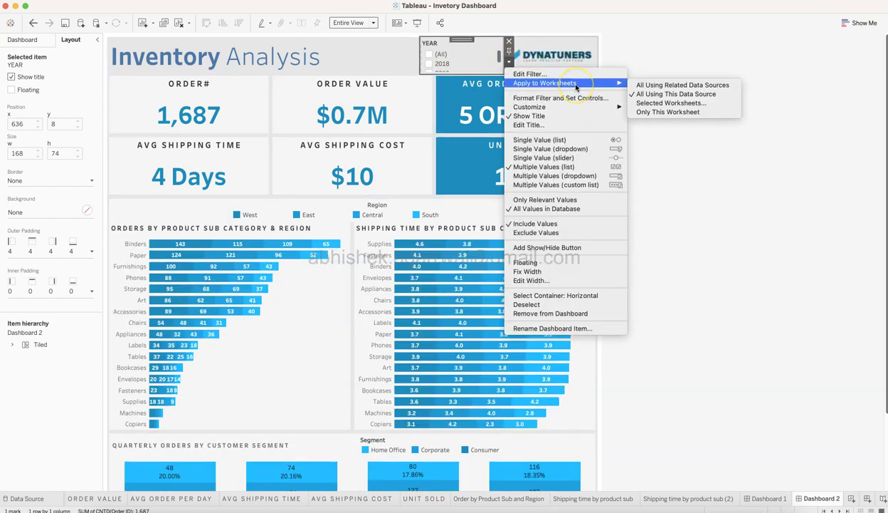
{"action": "left_click", "coordinate": [653, 99]}
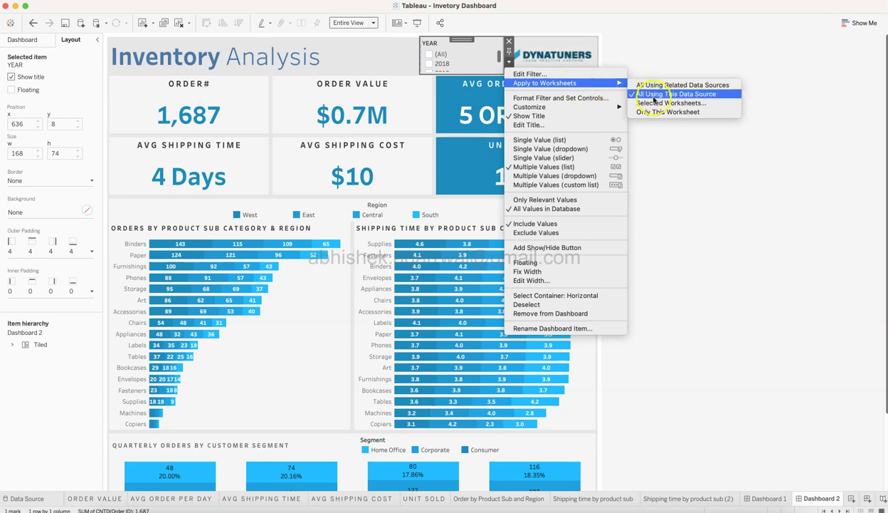
{"action": "left_click", "coordinate": [581, 149]}
{"action": "left_click", "coordinate": [490, 66]}
{"action": "left_click", "coordinate": [464, 62]}
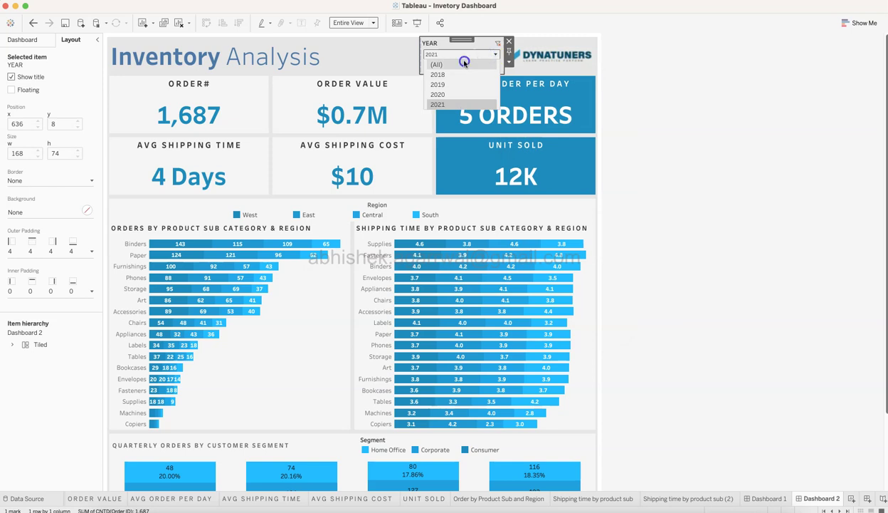
{"action": "left_click", "coordinate": [651, 100]}
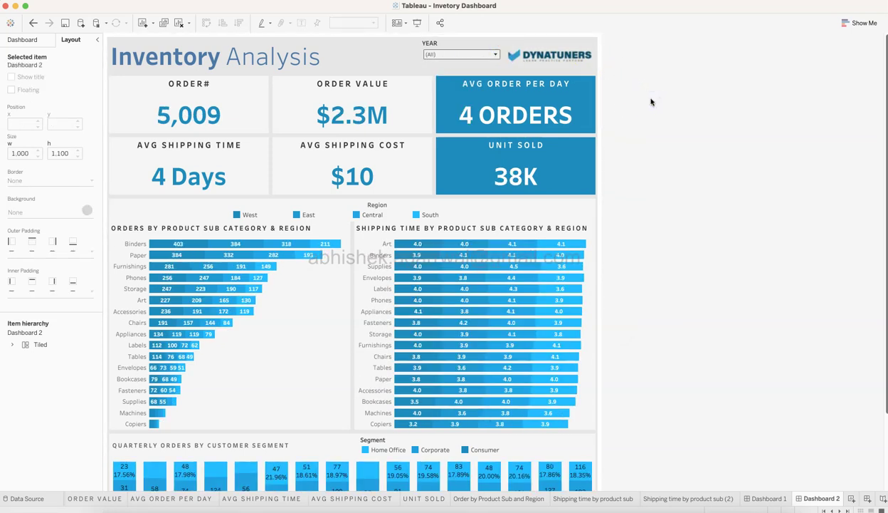
Step: Save the workbook, review the dashboard, and switch to the Pinterest reference in Safari
{"action": "left_click", "coordinate": [65, 23]}
{"action": "scroll", "coordinate": [712, 215], "scroll_direction": "down", "scroll_amount": 3}
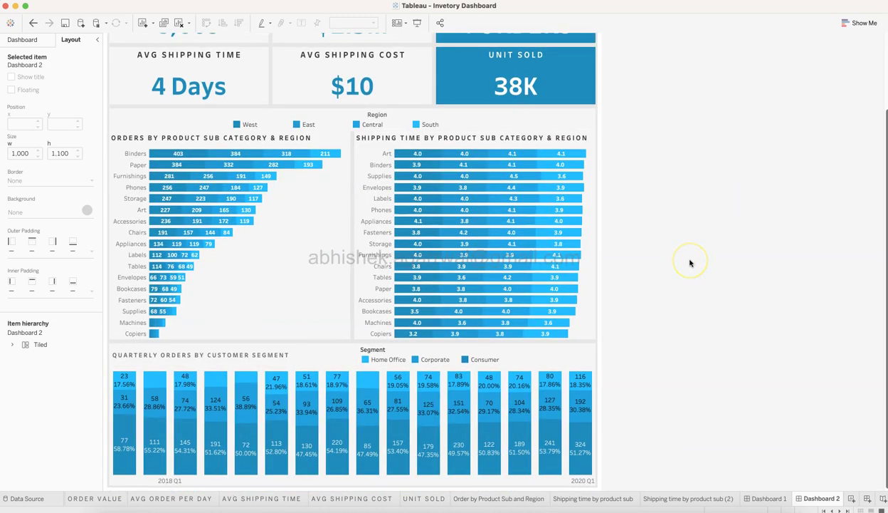
{"action": "scroll", "coordinate": [690, 263], "scroll_direction": "up", "scroll_amount": 3}
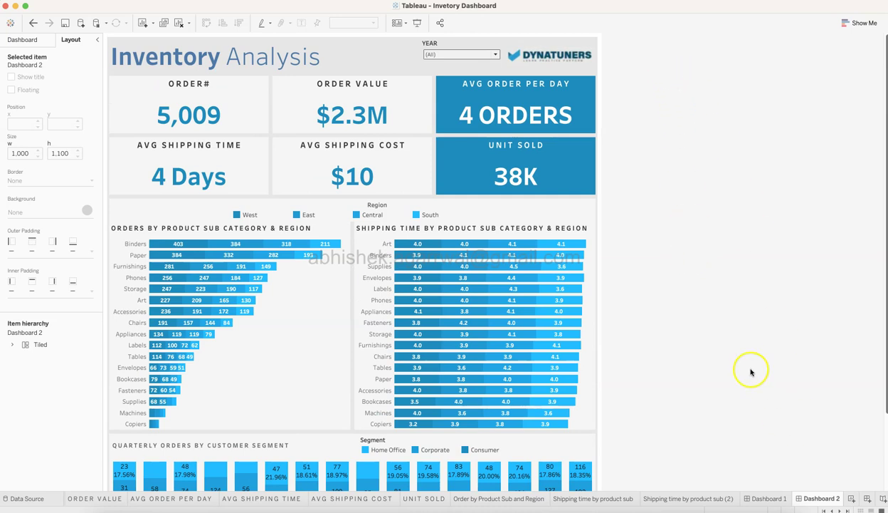
{"action": "scroll", "coordinate": [752, 367], "scroll_direction": "down", "scroll_amount": 3}
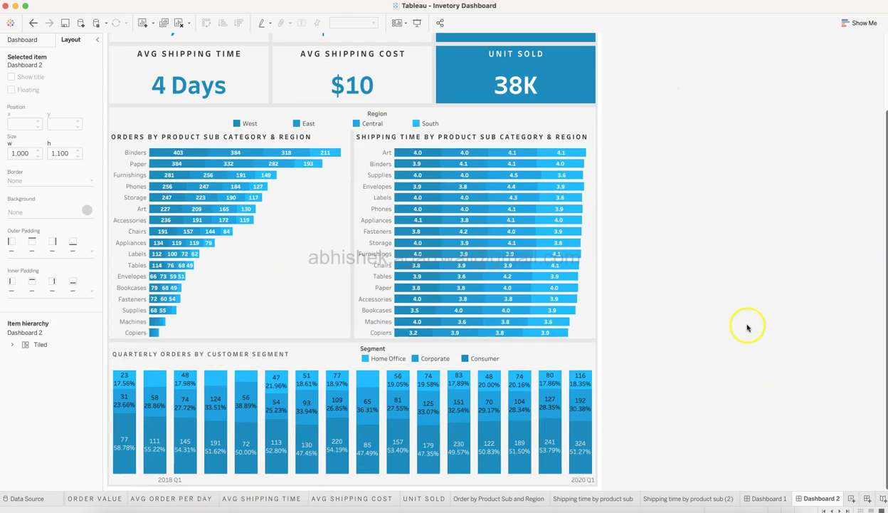
{"action": "scroll", "coordinate": [753, 326], "scroll_direction": "up", "scroll_amount": 3}
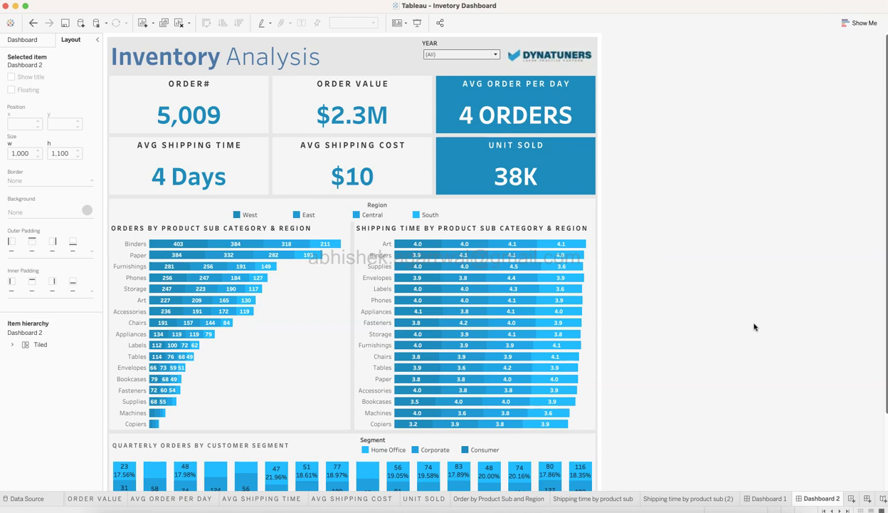
{"action": "key", "text": "super+Tab"}
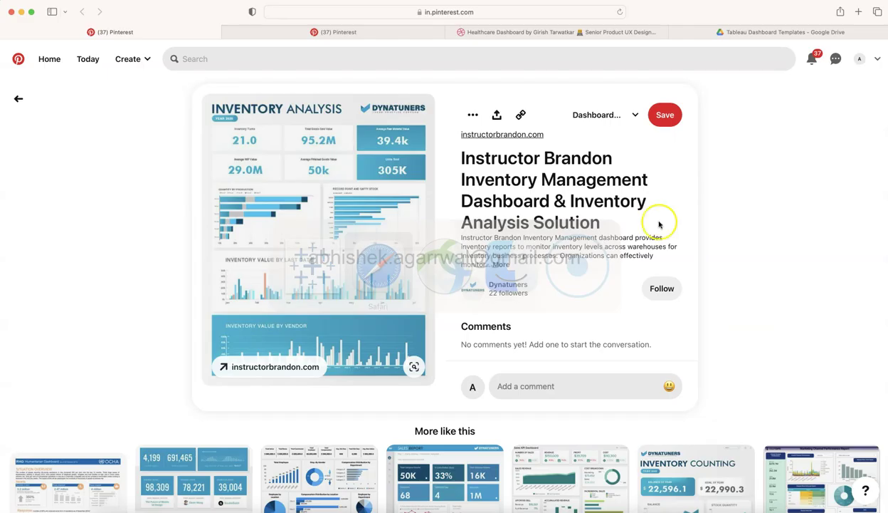
Step: Skim the Inventory Analysis pin, return to Tableau's Dashboard 2, and clear the legend highlight
{"action": "scroll", "coordinate": [493, 321], "scroll_direction": "down", "scroll_amount": 5}
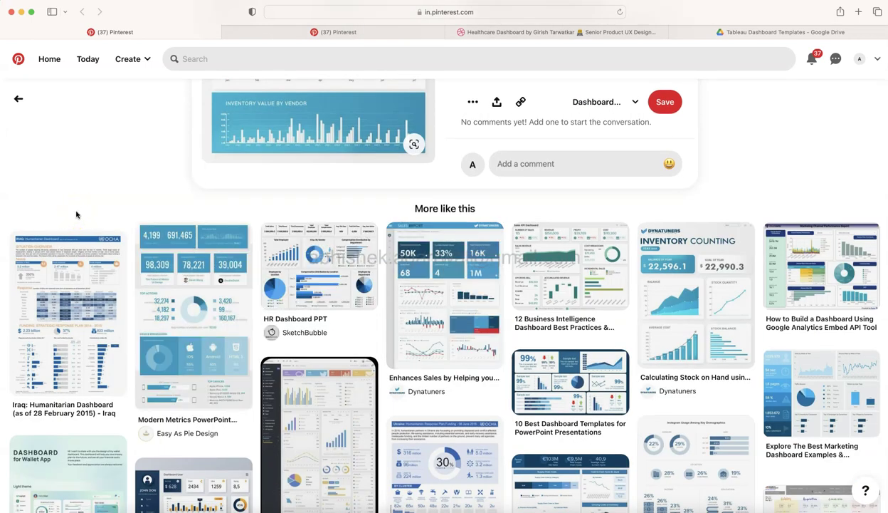
{"action": "scroll", "coordinate": [76, 215], "scroll_direction": "up", "scroll_amount": 5}
{"action": "key", "text": "super+Tab"}
{"action": "left_click", "coordinate": [295, 229]}
{"action": "left_click", "coordinate": [708, 247]}
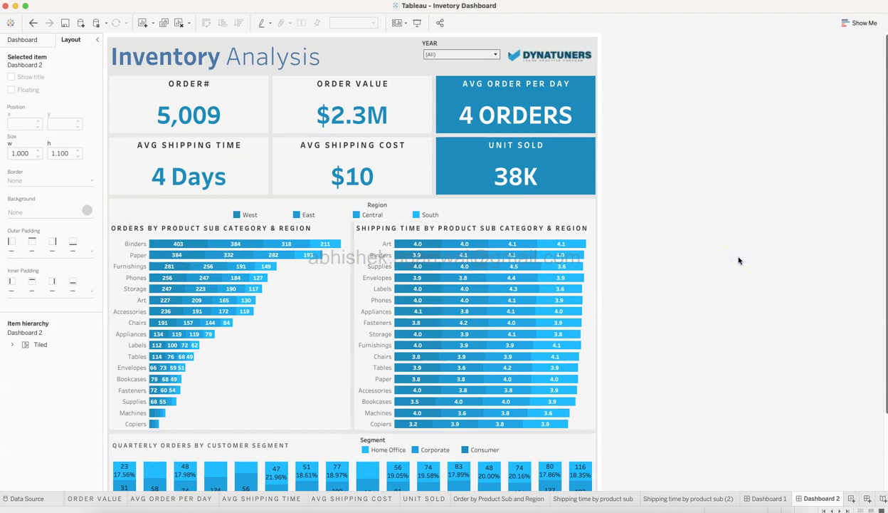